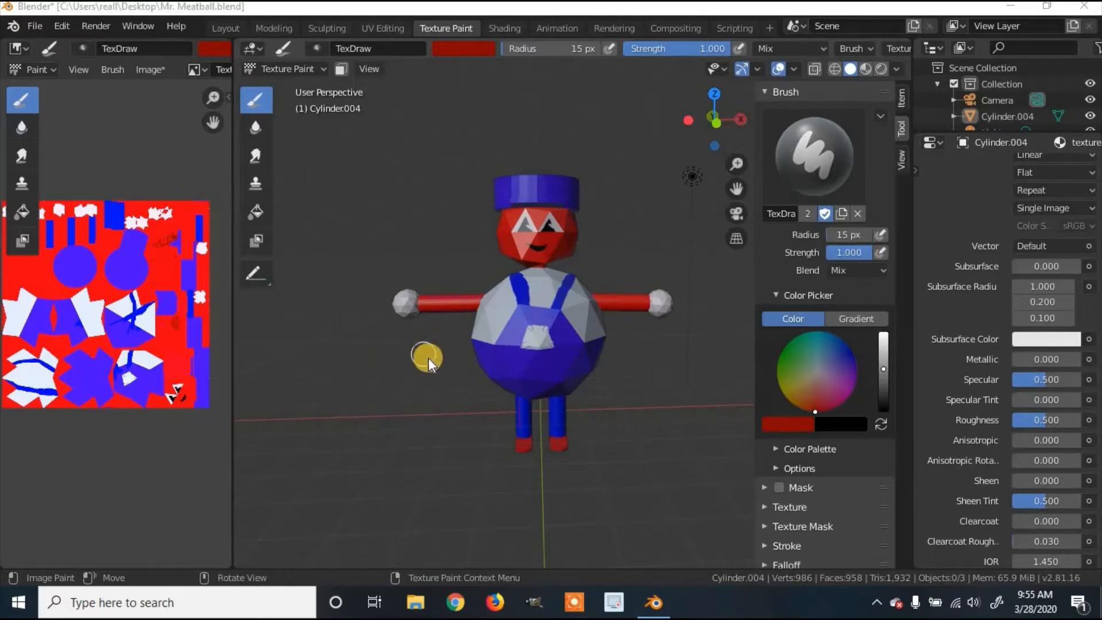
Step: Leave texture painting and switch to the Layout workspace showing the grey Mr. Meatball model
{"action": "middle_click_drag", "start_coordinate": [429, 360], "coordinate": [422, 357]}
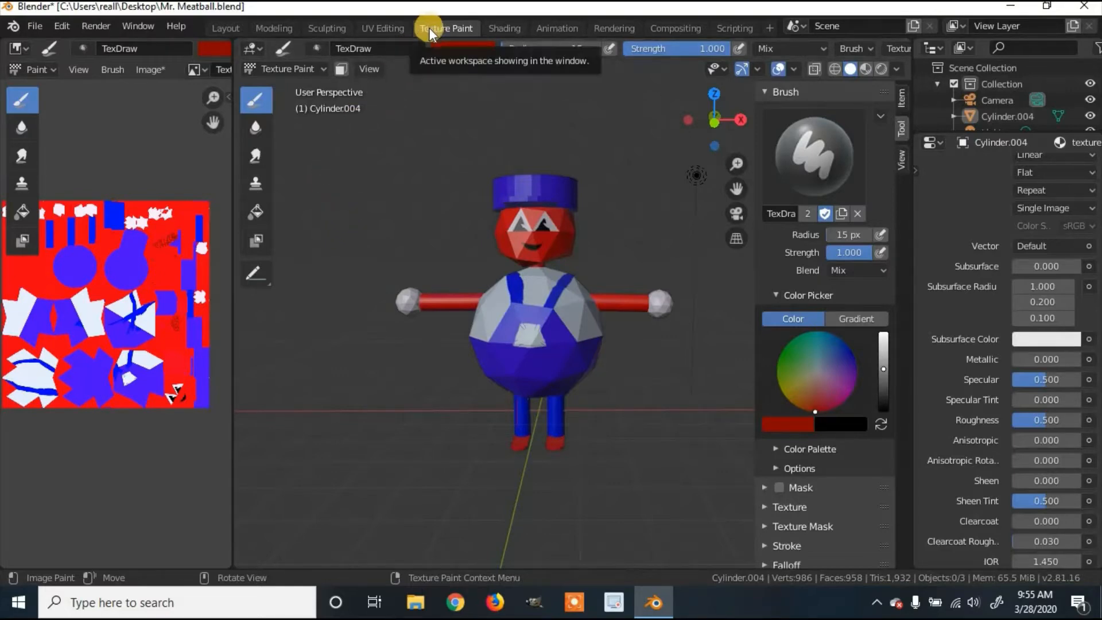
{"action": "left_click", "coordinate": [222, 27]}
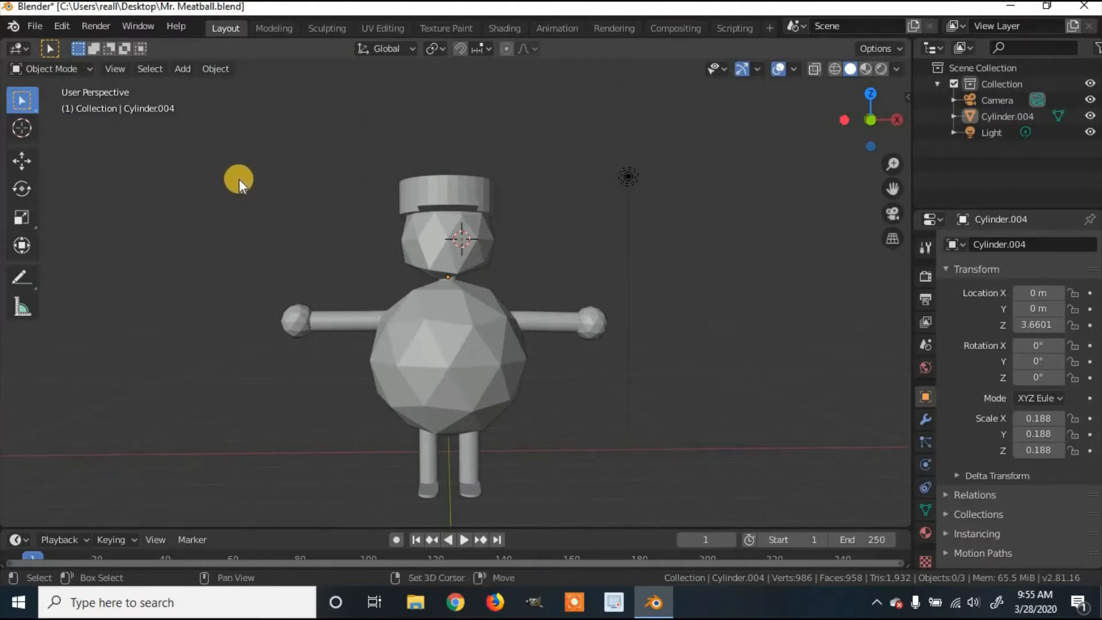
Step: Add an armature to the scene and turn on X-Ray to see the bone
{"action": "key", "text": "shift+a"}
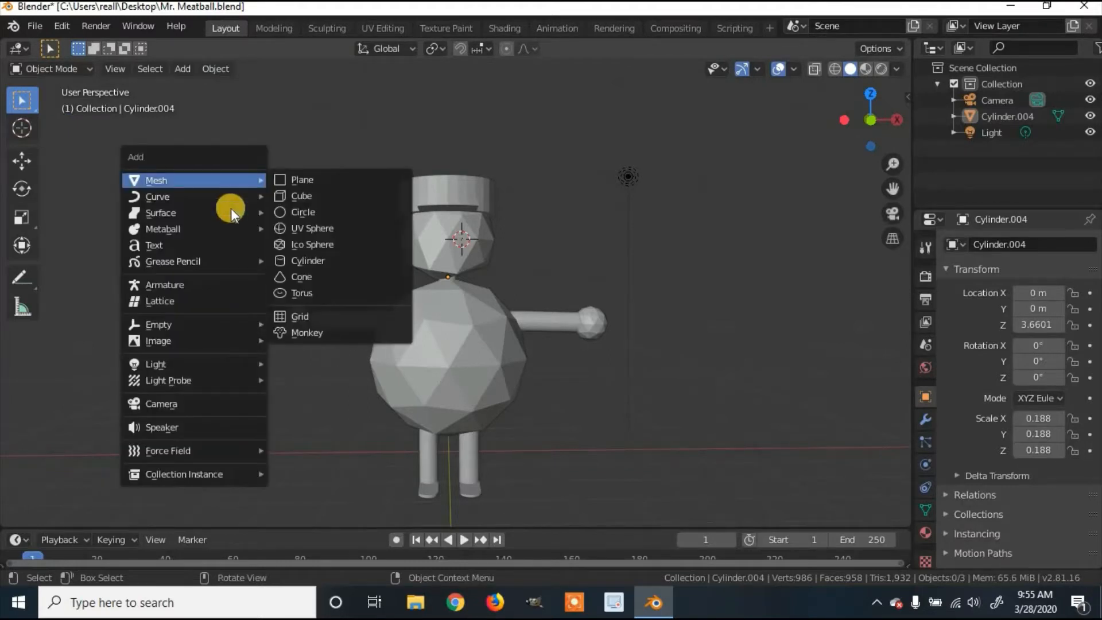
{"action": "left_click", "coordinate": [200, 283]}
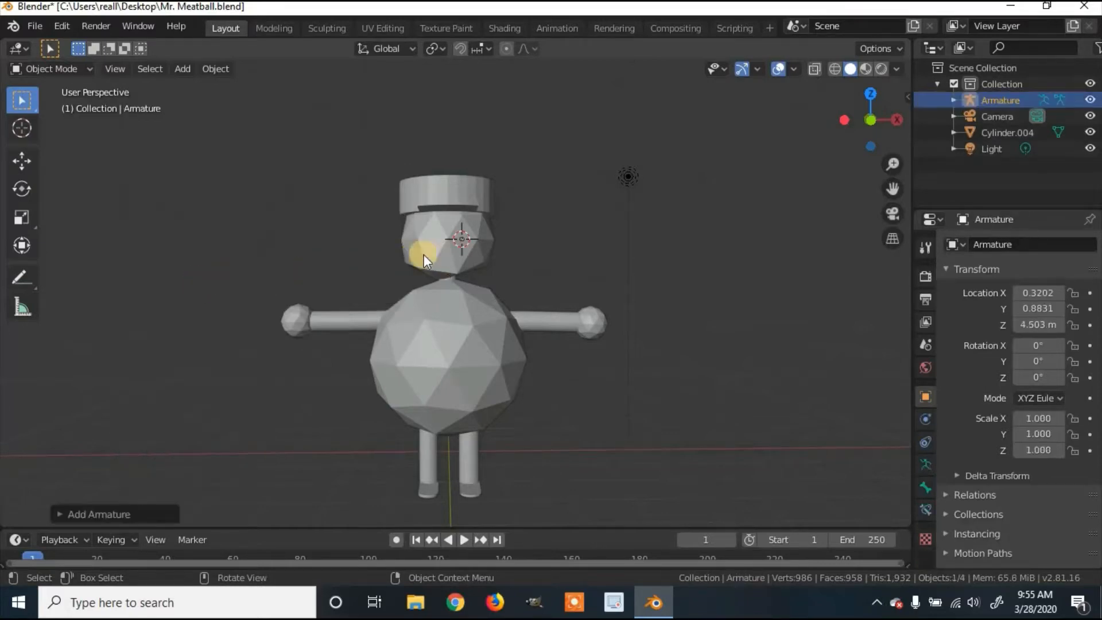
{"action": "middle_click_drag", "start_coordinate": [424, 253], "coordinate": [475, 247]}
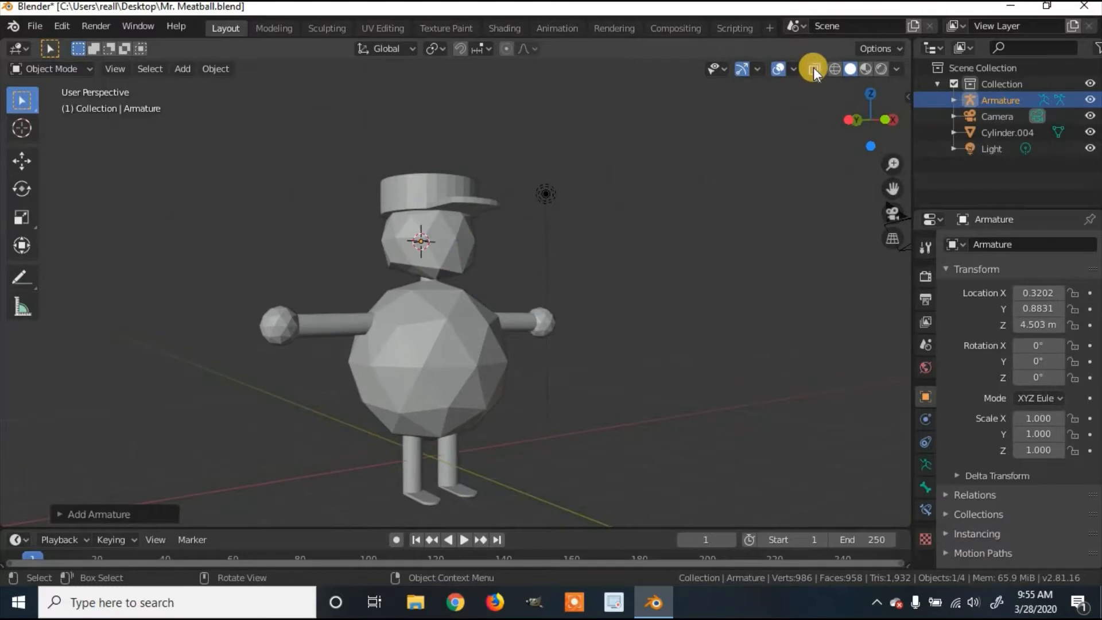
{"action": "left_click", "coordinate": [814, 69]}
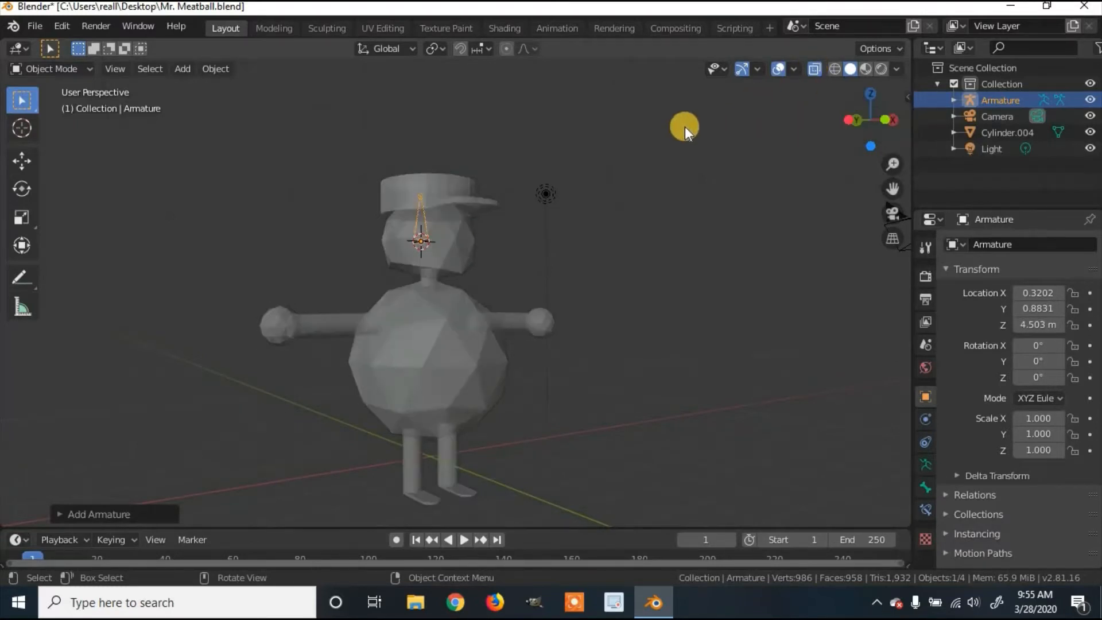
{"action": "middle_click_drag", "start_coordinate": [685, 127], "coordinate": [634, 120]}
{"action": "middle_click_drag", "start_coordinate": [567, 232], "coordinate": [526, 233]}
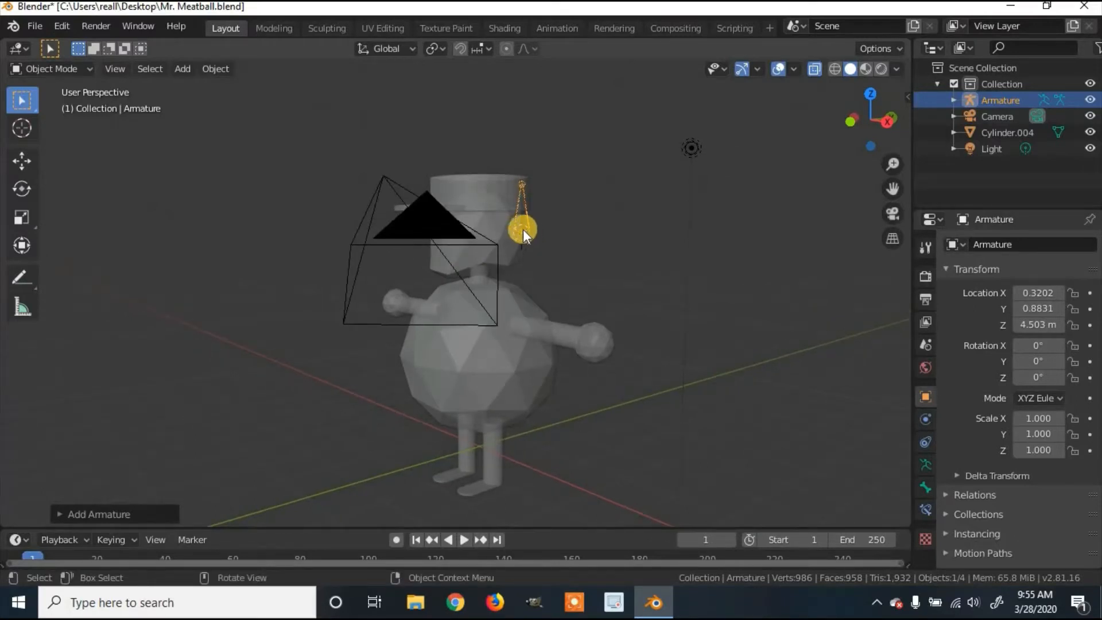
Step: Move the armature down into the meatball's round body, then reselect it
{"action": "key", "text": "g"}
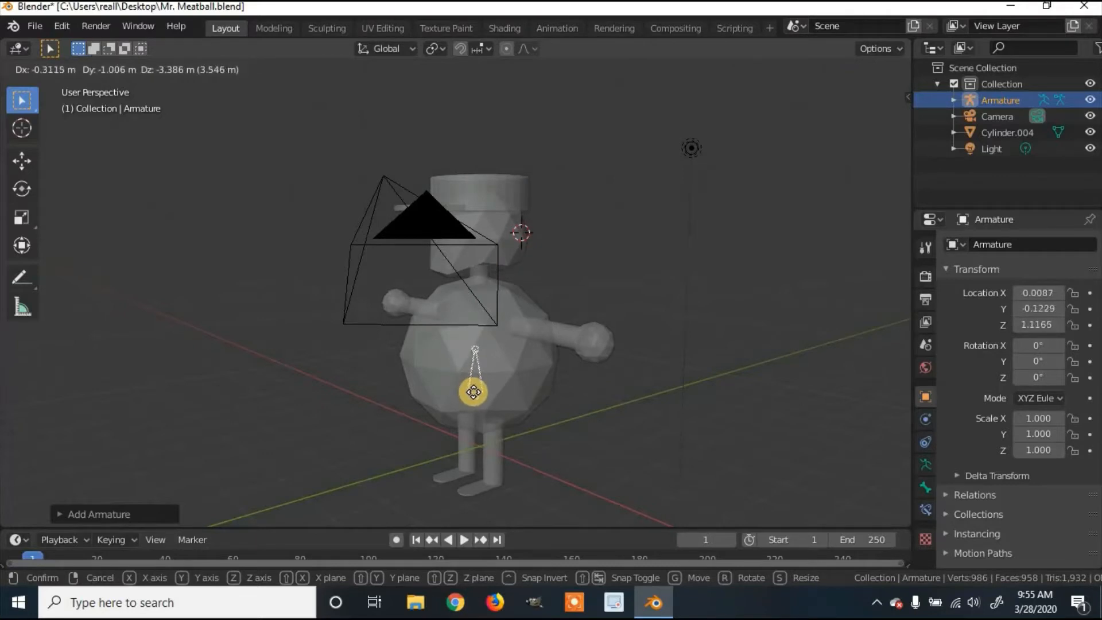
{"action": "left_click", "coordinate": [473, 389]}
{"action": "middle_click_drag", "start_coordinate": [577, 329], "coordinate": [619, 325]}
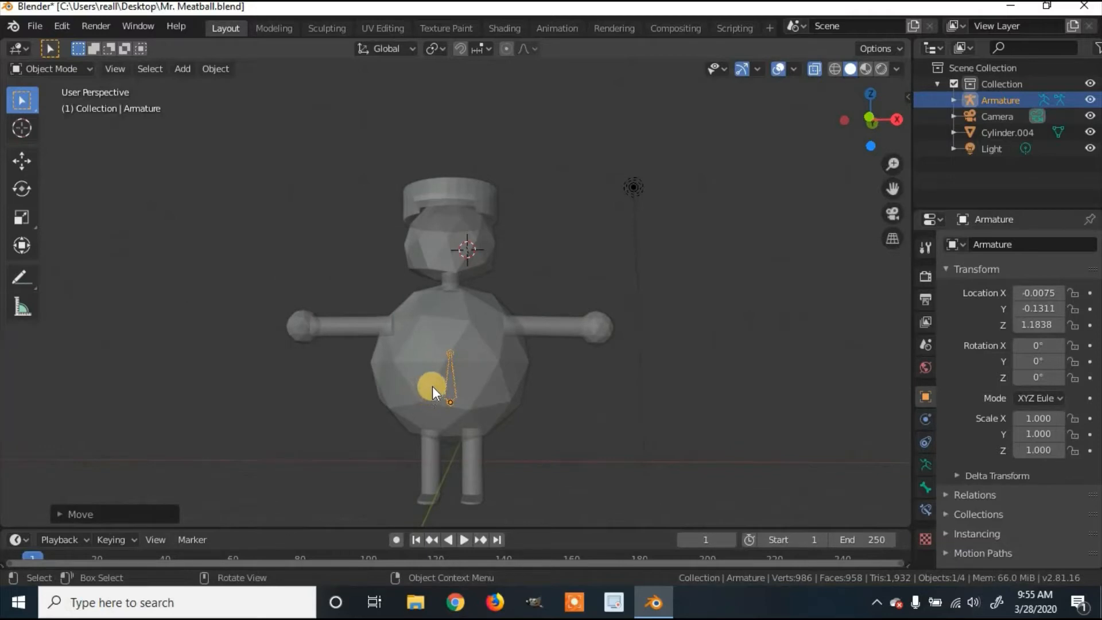
{"action": "key", "text": "g"}
{"action": "left_click", "coordinate": [452, 398]}
{"action": "left_click", "coordinate": [463, 350]}
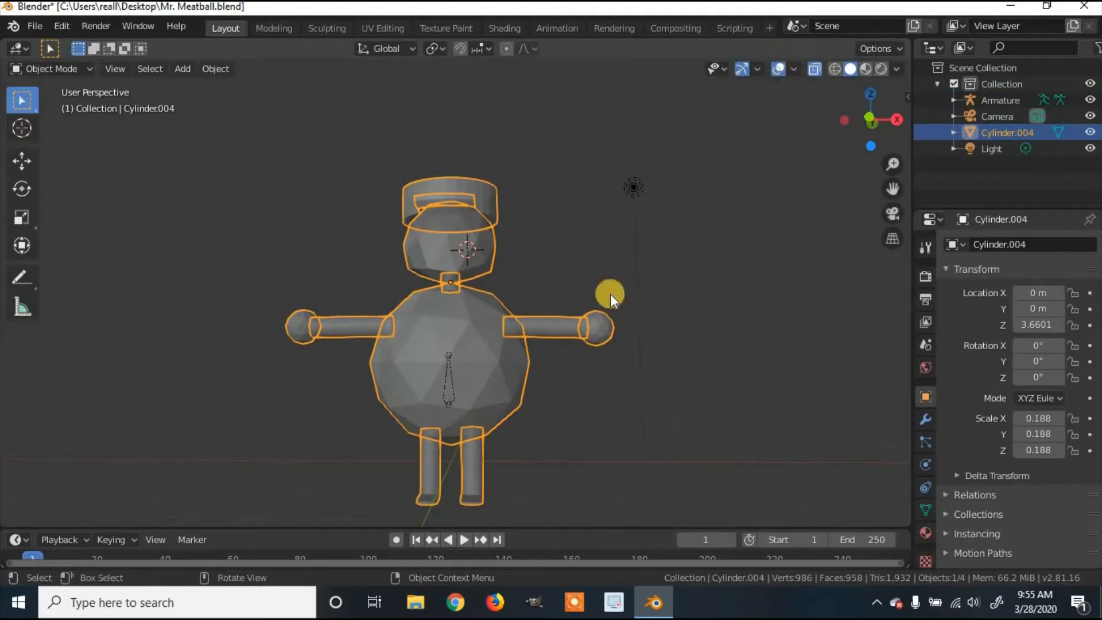
{"action": "left_click", "coordinate": [453, 368]}
{"action": "middle_click_drag", "start_coordinate": [514, 326], "coordinate": [453, 361]}
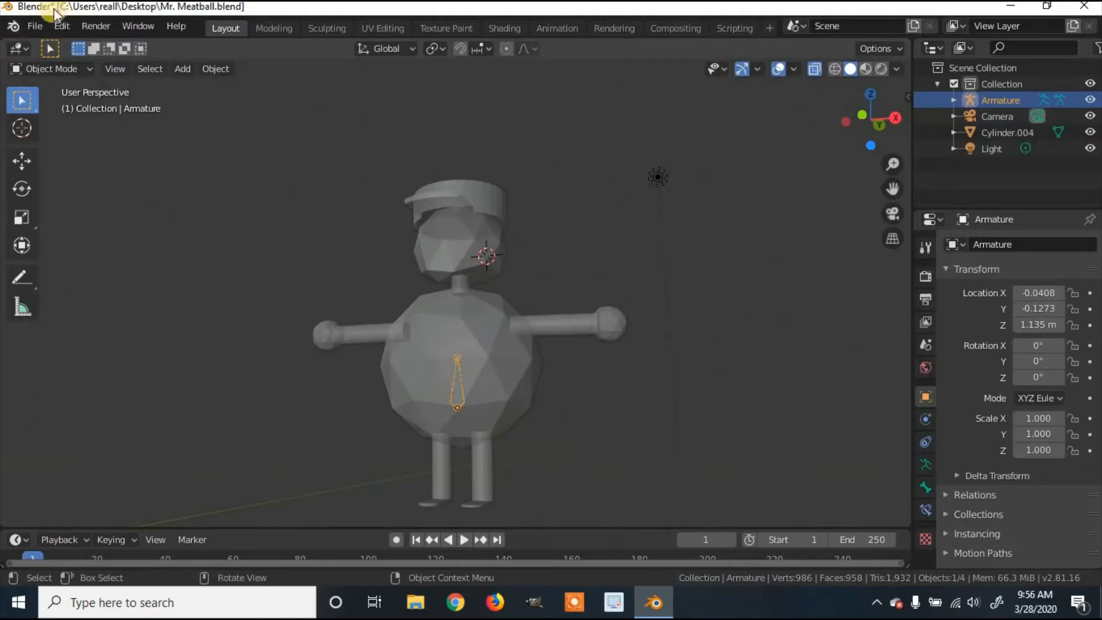
{"action": "left_click", "coordinate": [70, 65]}
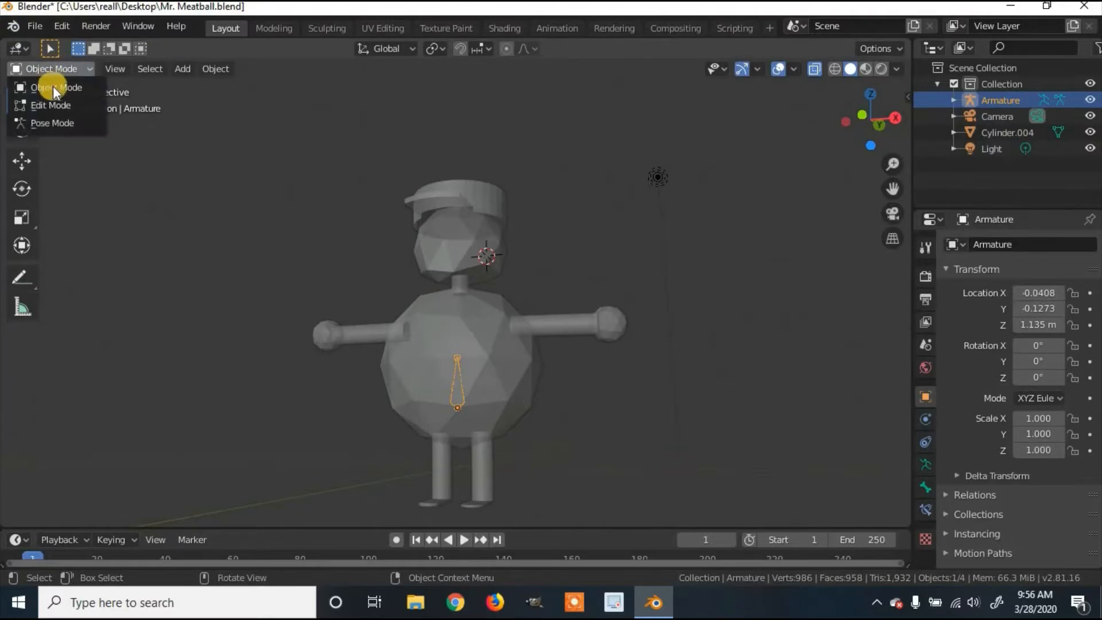
Step: In Edit Mode, extrude a second bone up to the character's neck
{"action": "left_click", "coordinate": [53, 102]}
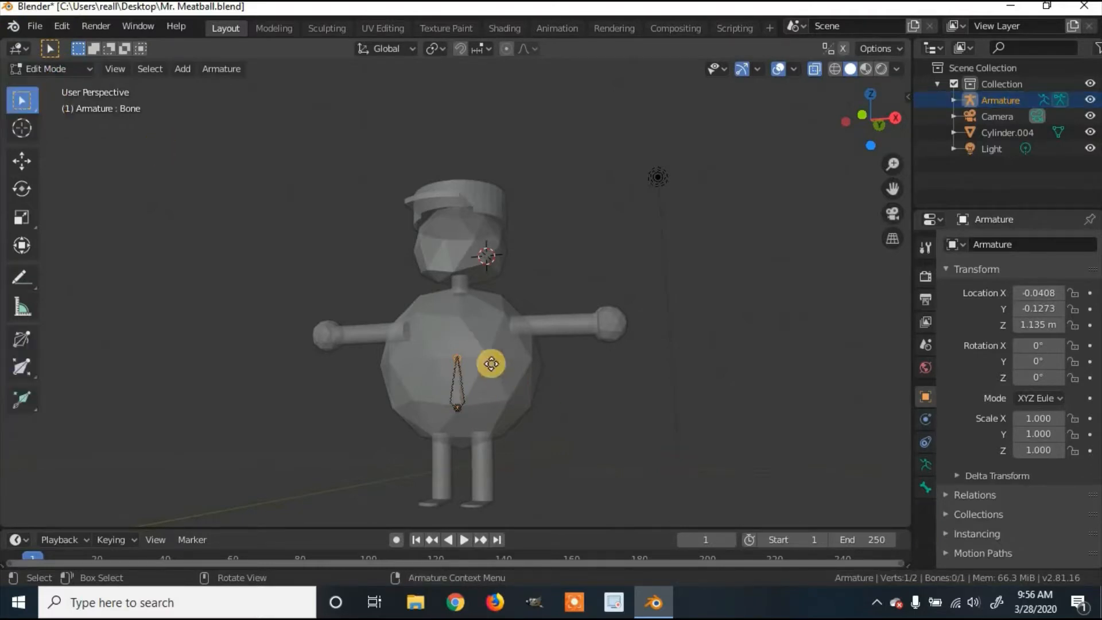
{"action": "key", "text": "e"}
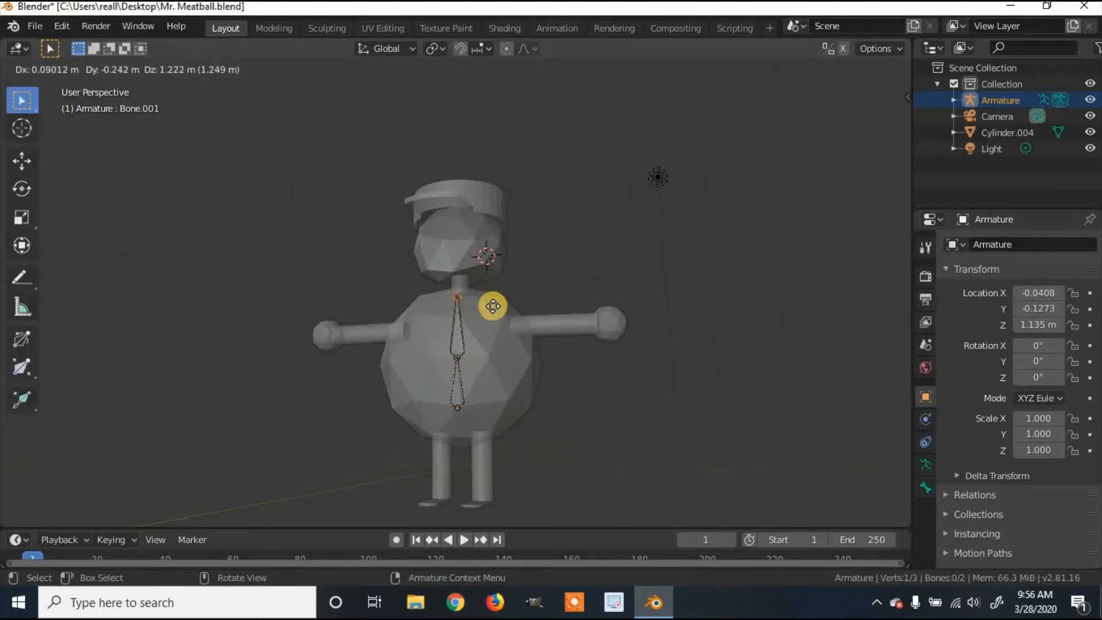
{"action": "left_click", "coordinate": [494, 299]}
{"action": "middle_click_drag", "start_coordinate": [568, 298], "coordinate": [530, 296]}
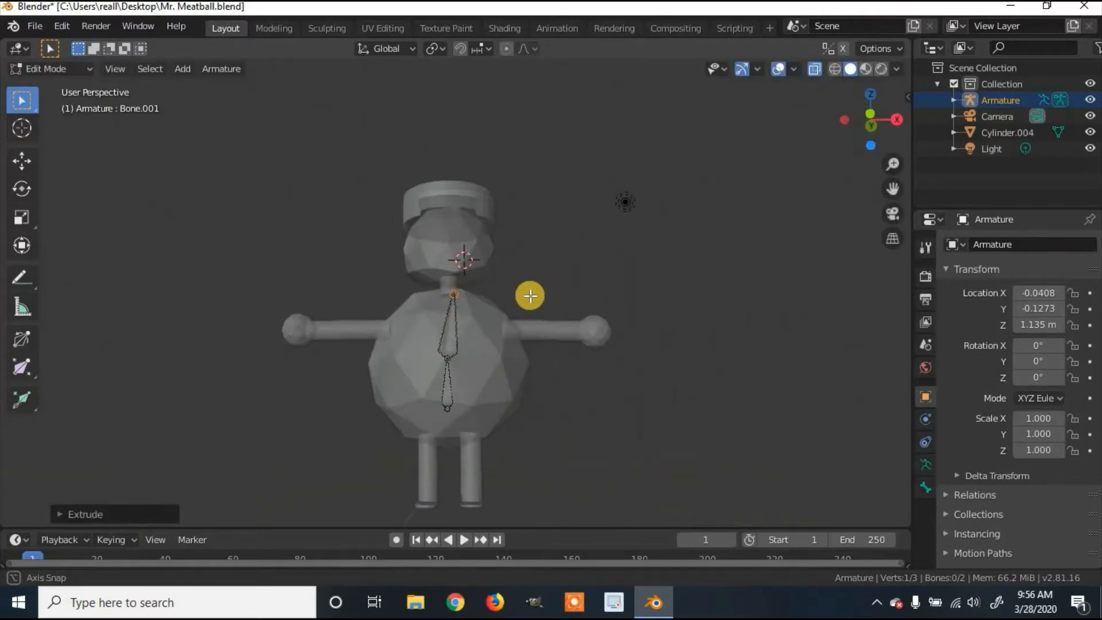
{"action": "middle_click_drag", "start_coordinate": [525, 372], "coordinate": [447, 267]}
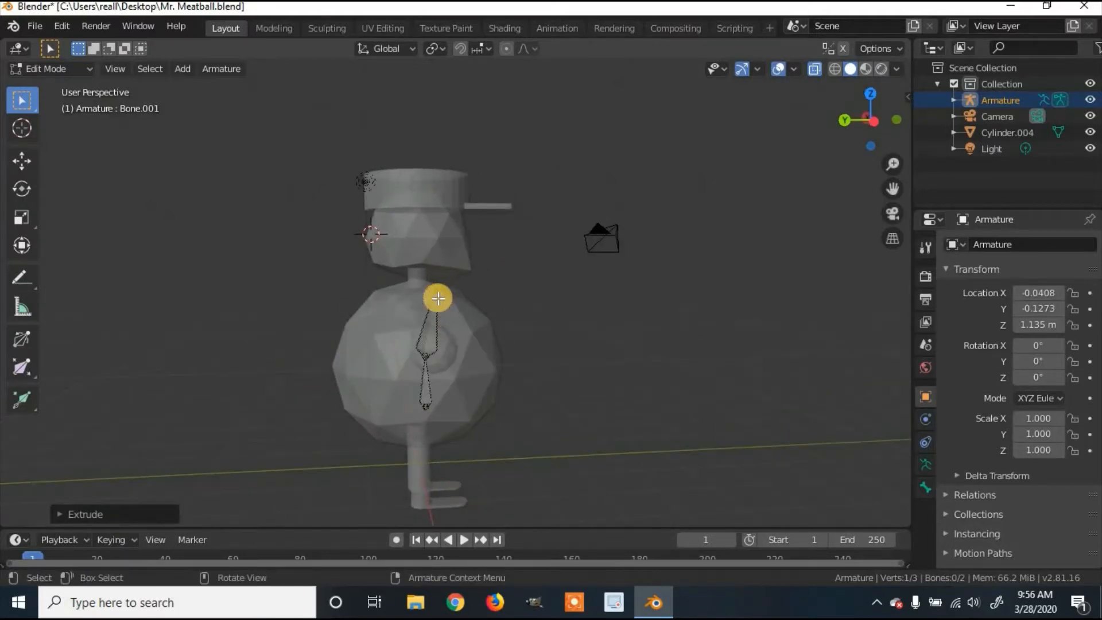
{"action": "mouse_move", "coordinate": [438, 293]}
{"action": "middle_mouse_down"}
{"action": "mouse_move", "coordinate": [377, 299]}
{"action": "mouse_move", "coordinate": [438, 278]}
{"action": "mouse_move", "coordinate": [435, 287]}
{"action": "middle_mouse_up"}
Step: Align the top joint along X, Y and Z so it sits at the neck
{"action": "key", "text": "g"}
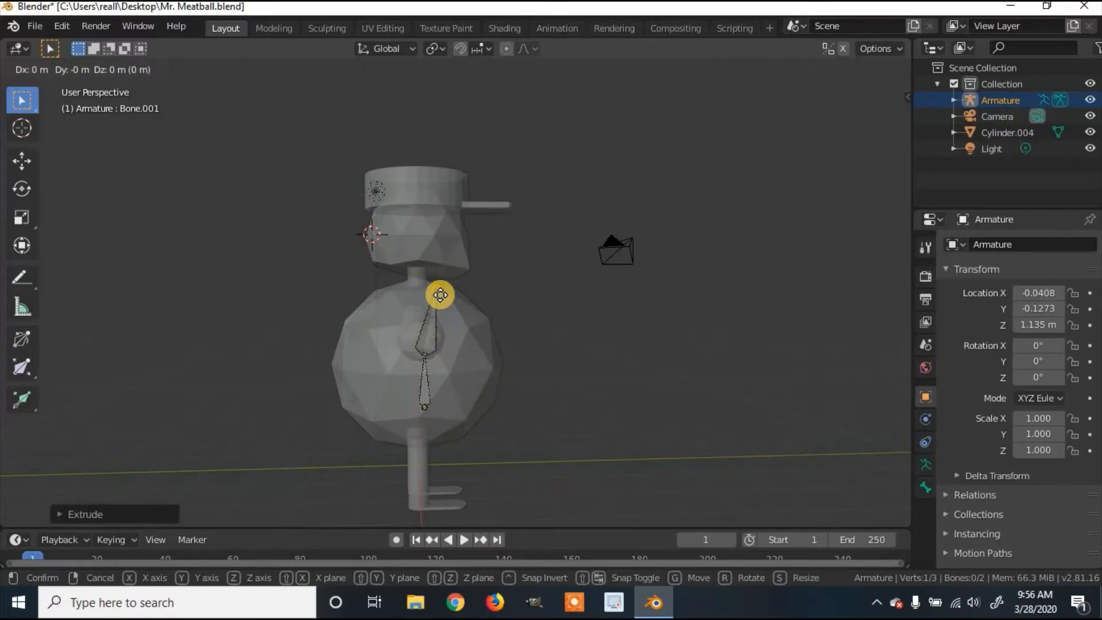
{"action": "key", "text": "x"}
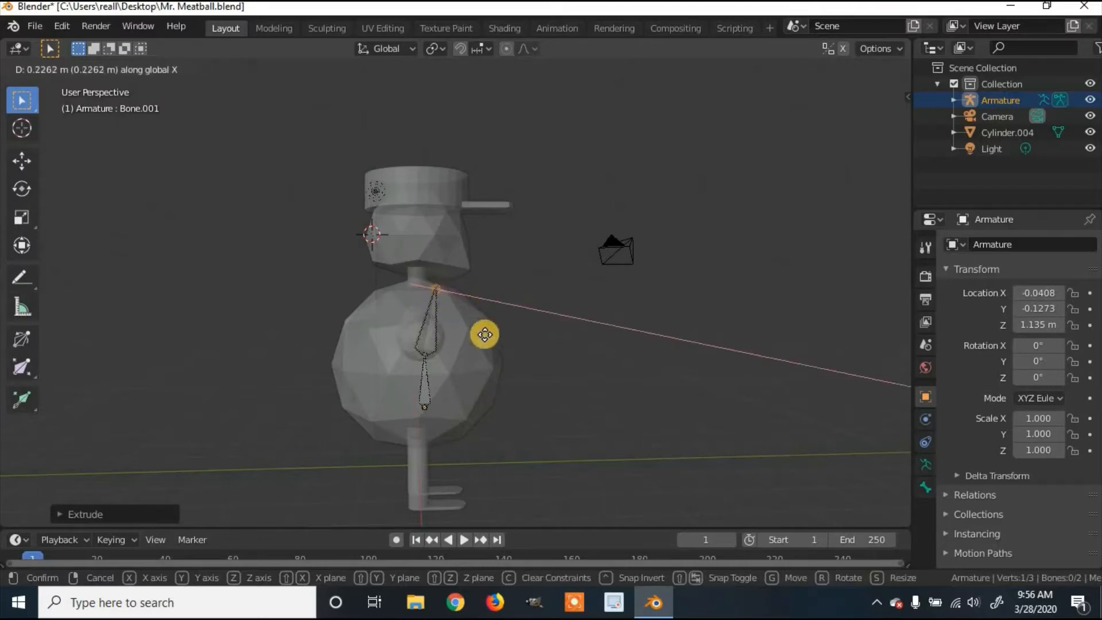
{"action": "left_click", "coordinate": [441, 305]}
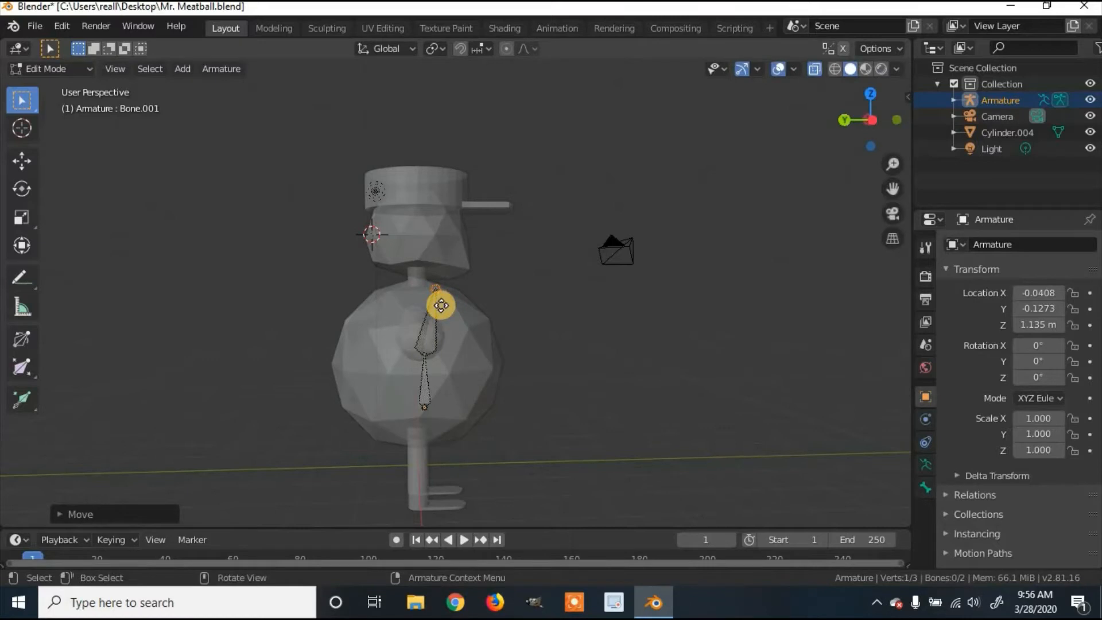
{"action": "key", "text": "g"}
{"action": "key", "text": "y"}
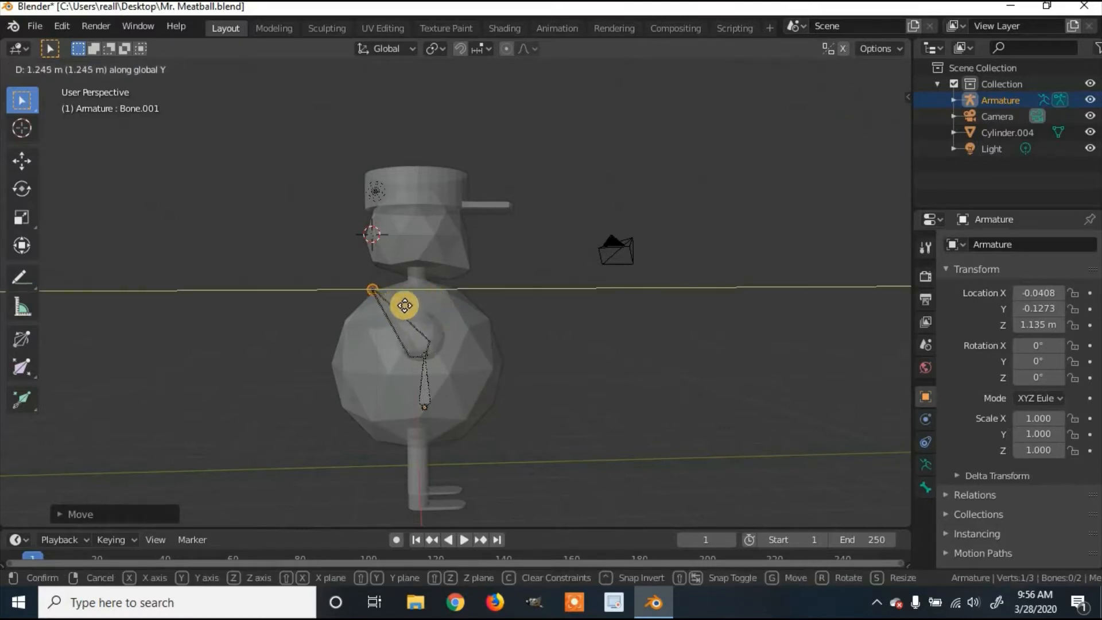
{"action": "left_click", "coordinate": [430, 308]}
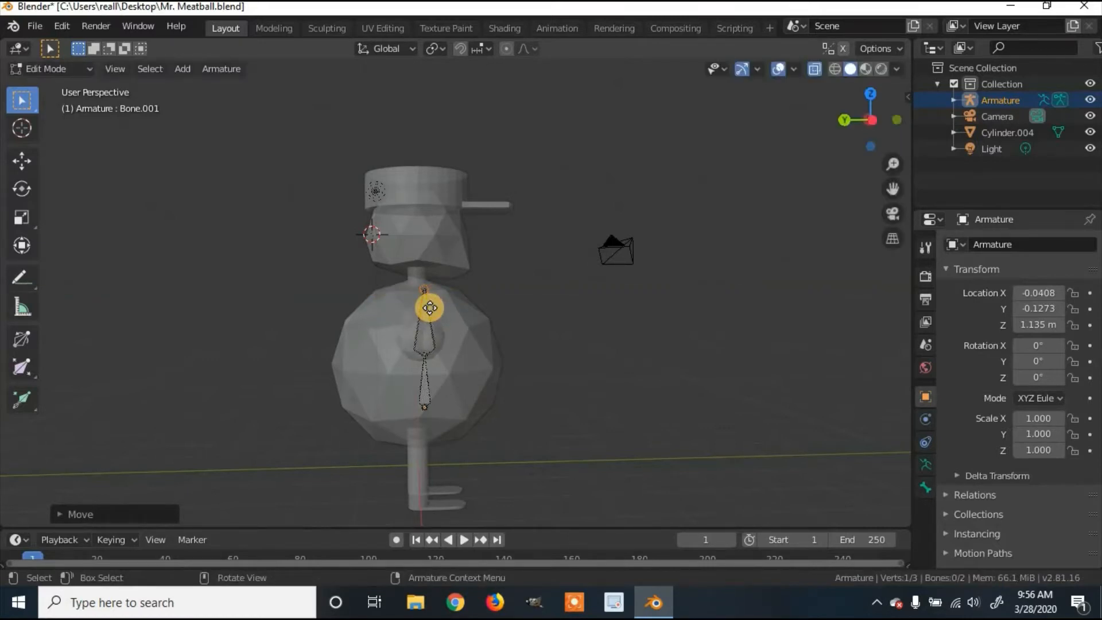
{"action": "key", "text": "g"}
{"action": "key", "text": "z"}
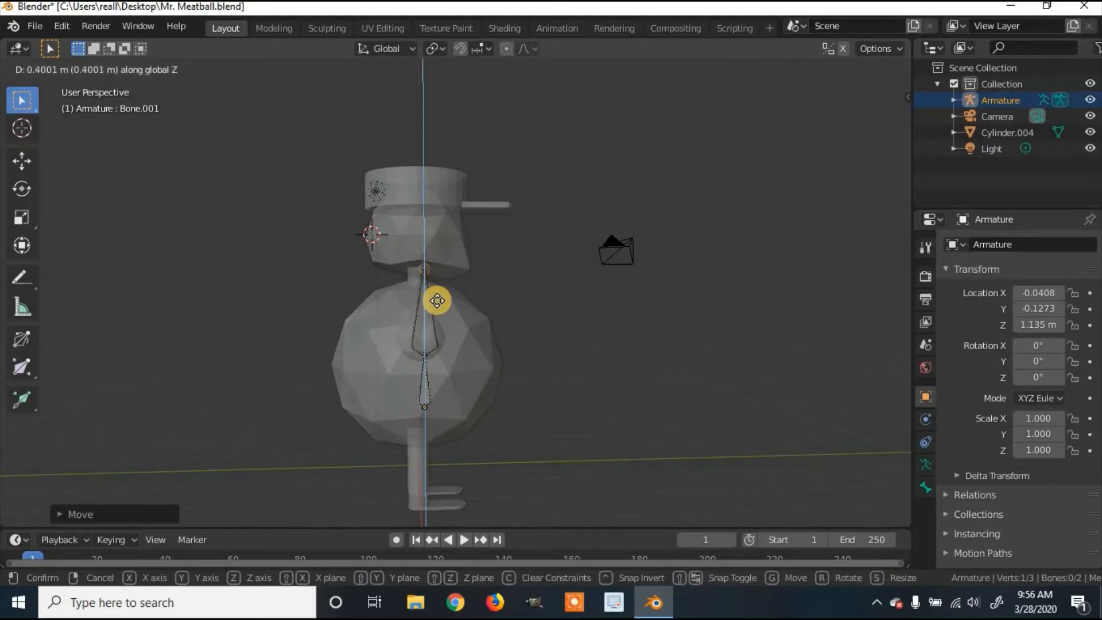
{"action": "left_click", "coordinate": [438, 306]}
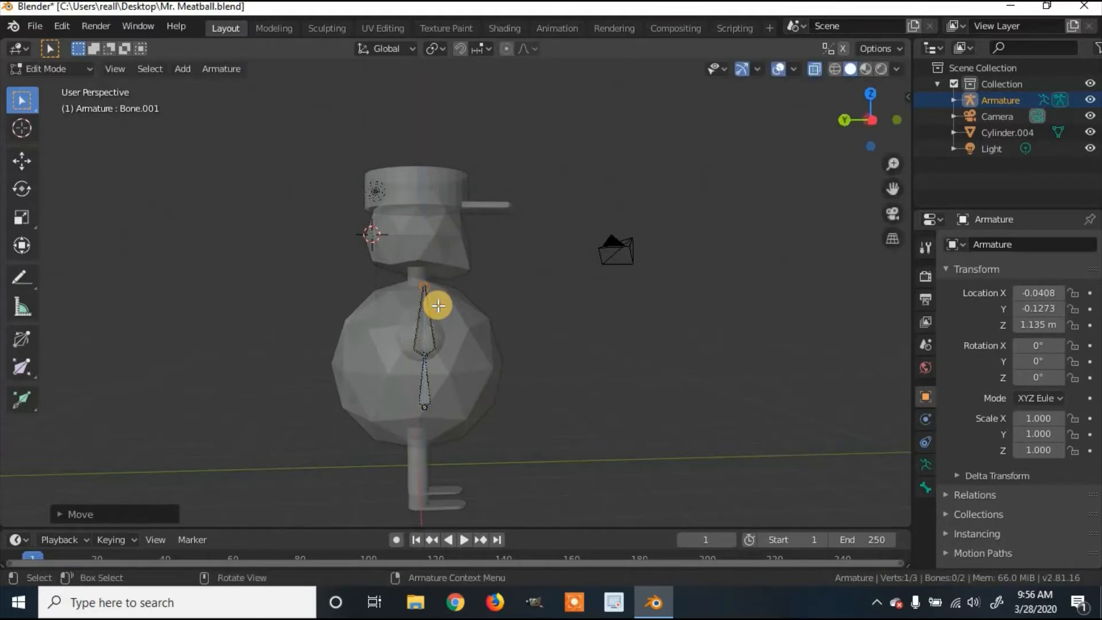
{"action": "key", "text": "g"}
{"action": "key", "text": "y"}
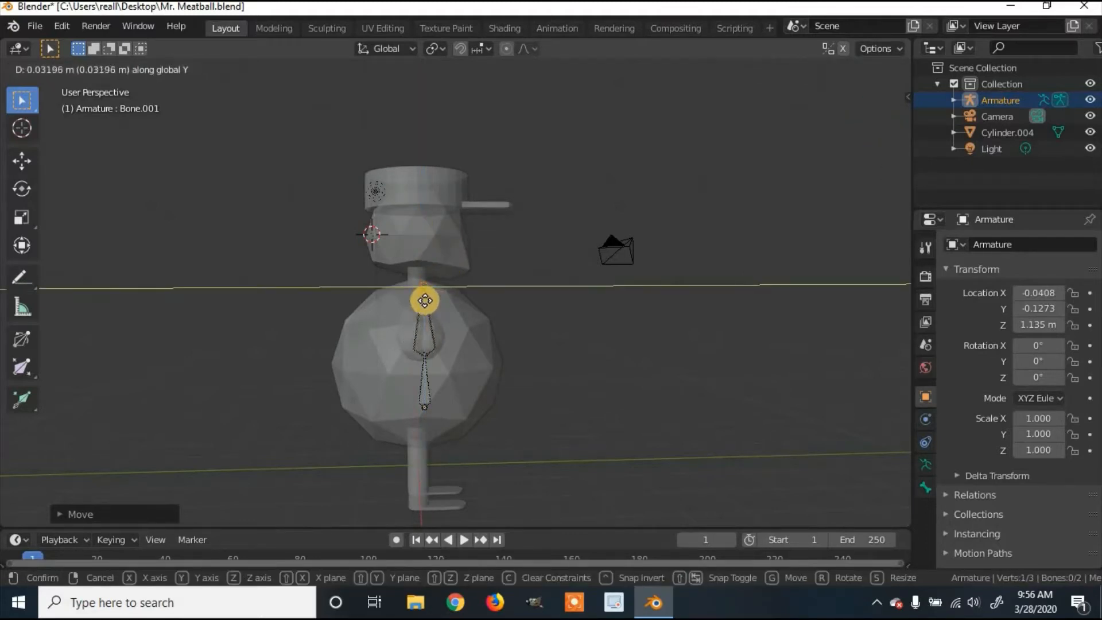
{"action": "left_click", "coordinate": [429, 300]}
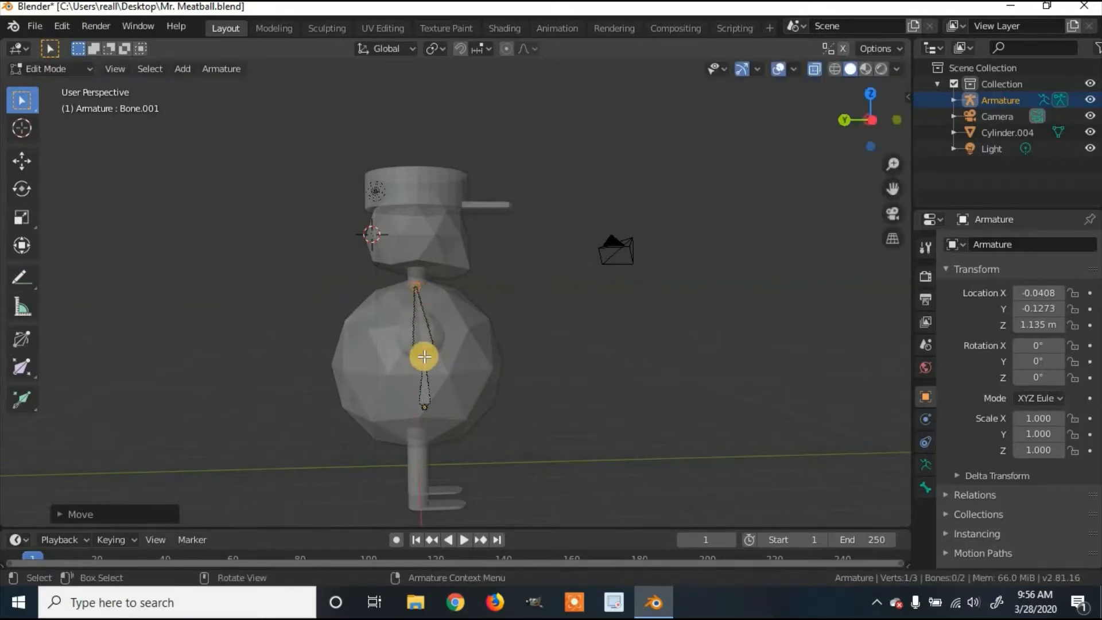
Step: Shift the middle joint and the lower bone's bottom tip along Y to line up the spine
{"action": "left_click", "coordinate": [427, 358]}
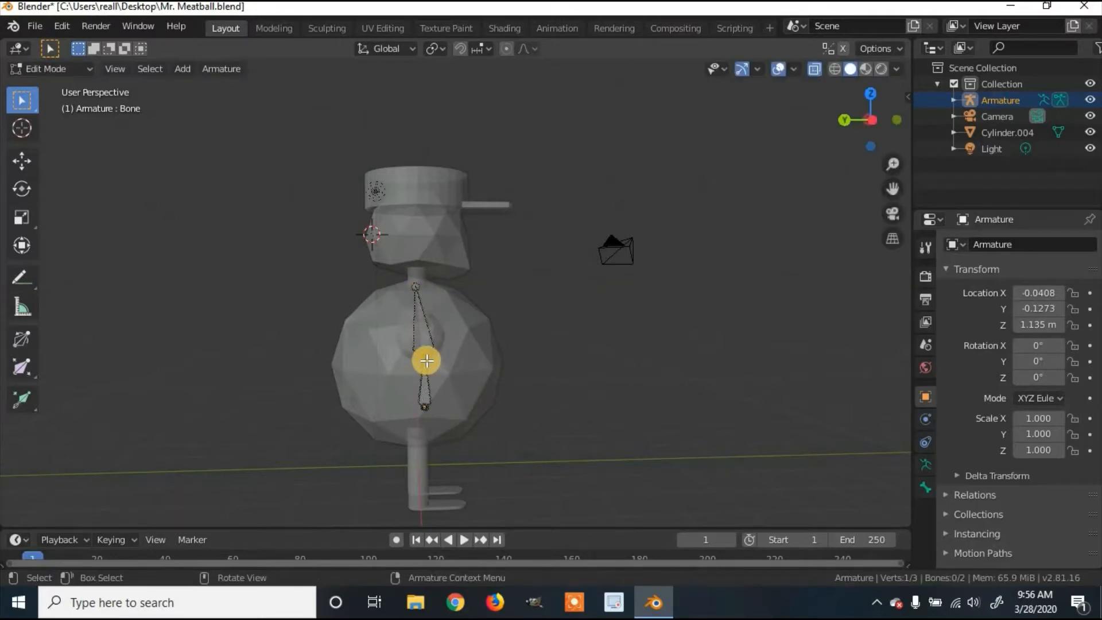
{"action": "key", "text": "g"}
{"action": "key", "text": "y"}
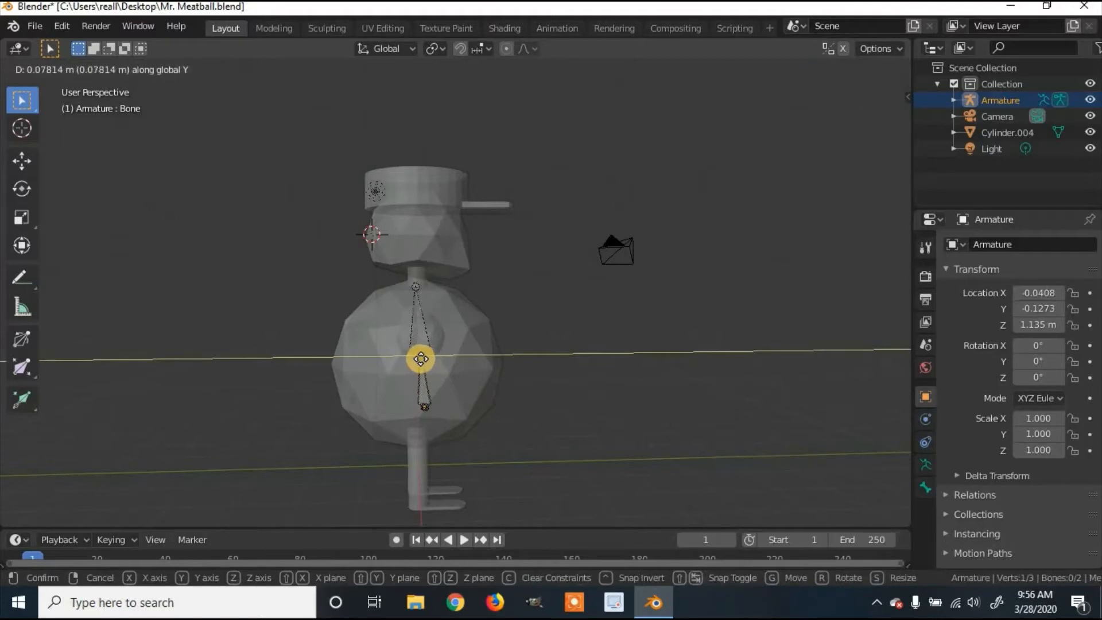
{"action": "left_click", "coordinate": [414, 357]}
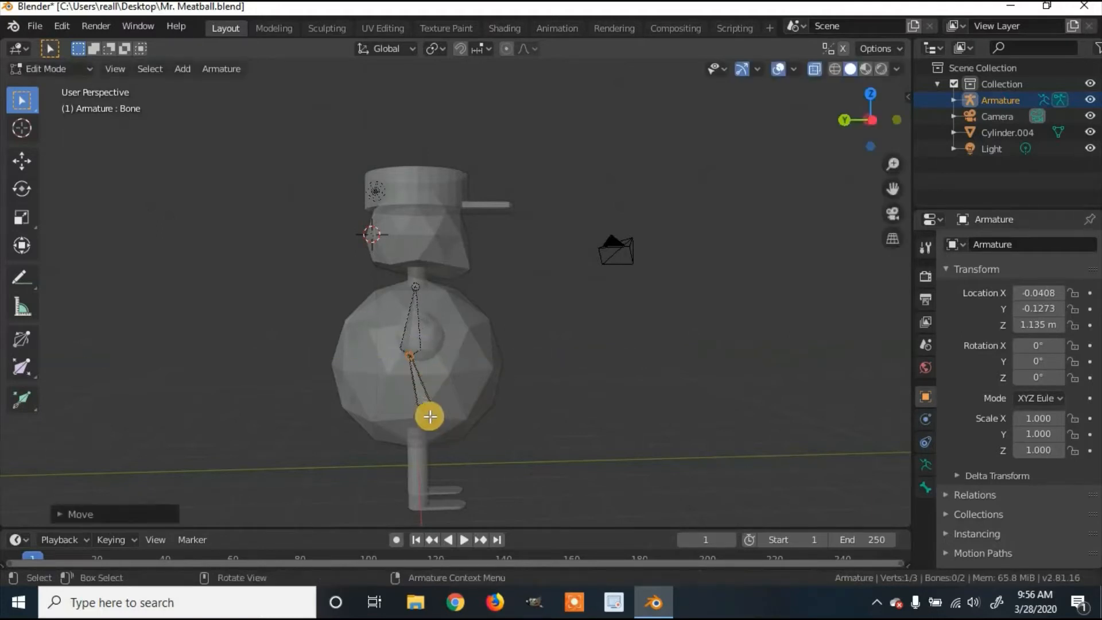
{"action": "left_click", "coordinate": [425, 409]}
{"action": "key", "text": "g"}
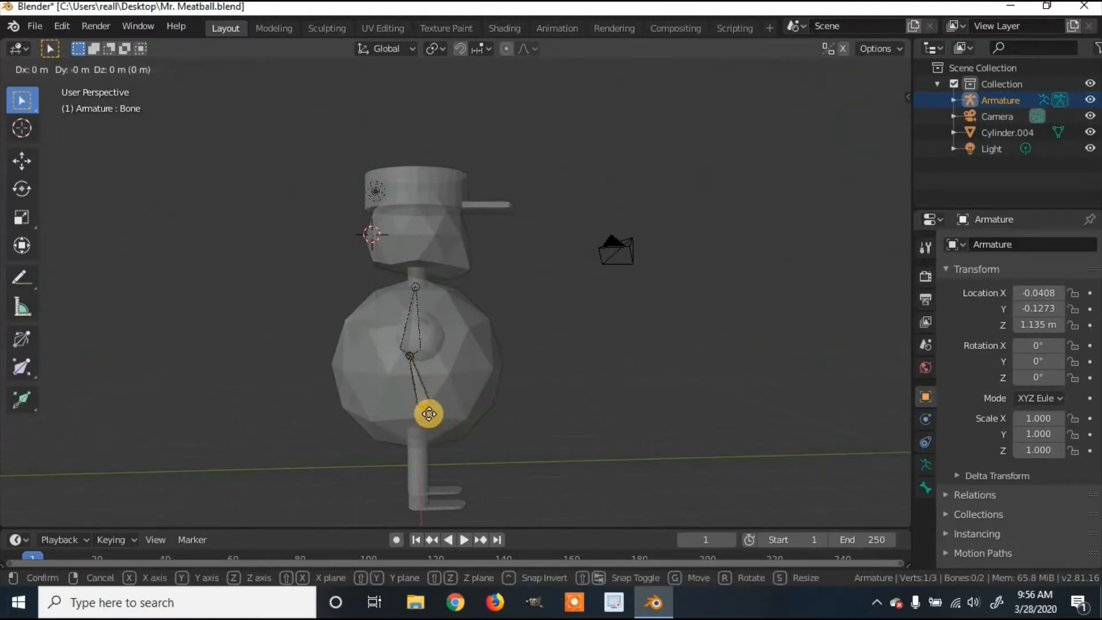
{"action": "key", "text": "y"}
{"action": "left_click", "coordinate": [422, 410]}
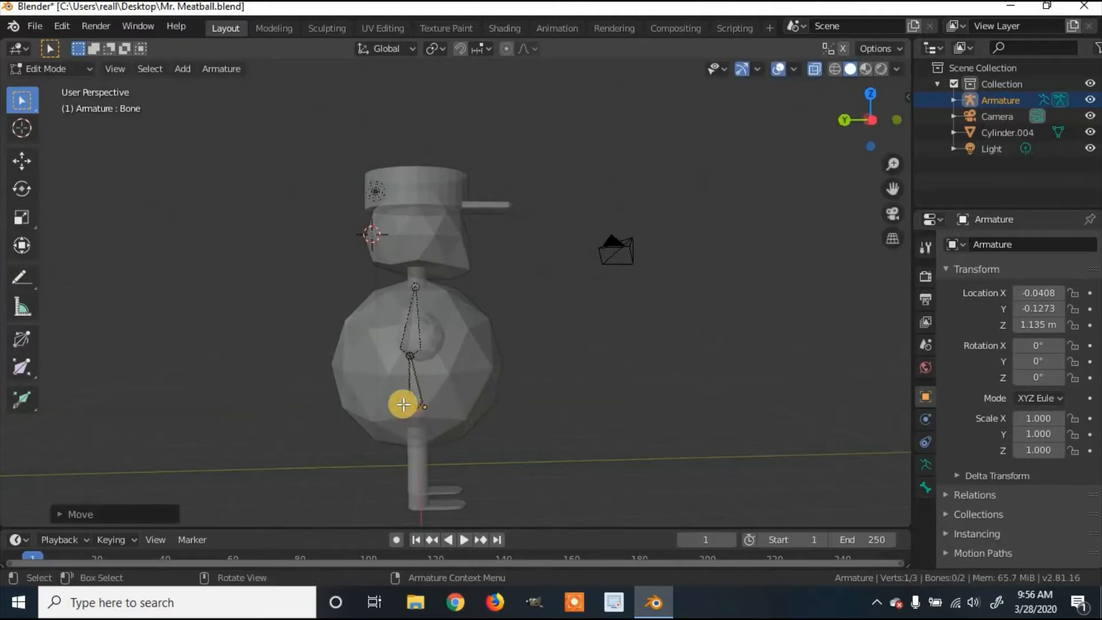
{"action": "middle_click_drag", "start_coordinate": [405, 401], "coordinate": [266, 376]}
{"action": "middle_click_drag", "start_coordinate": [516, 296], "coordinate": [505, 290]}
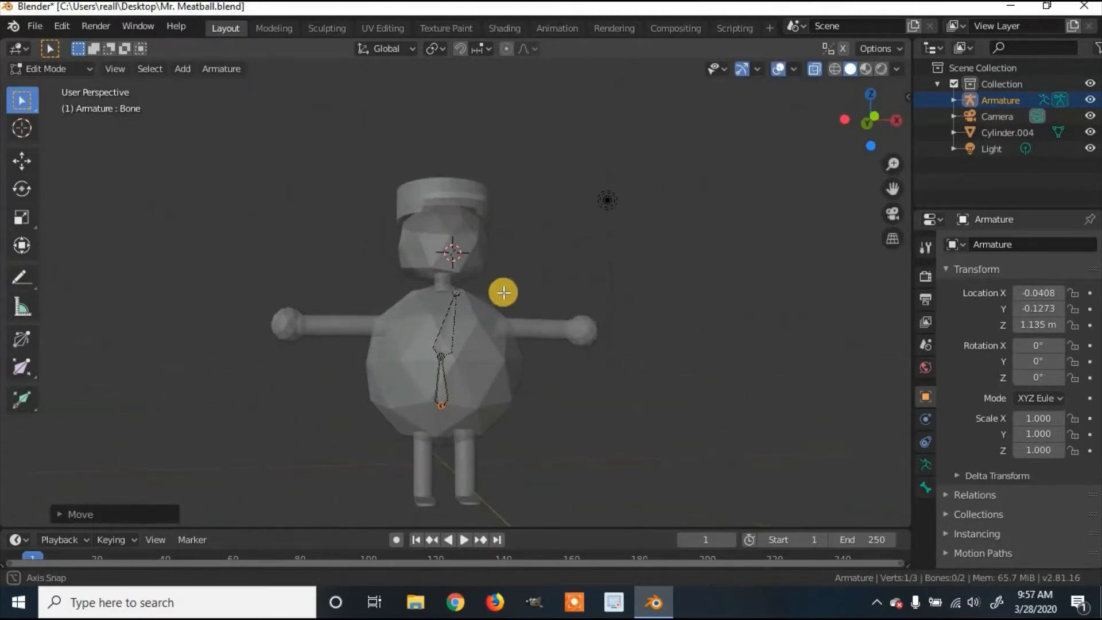
Step: Reposition the upper torso bone's tip along Y and X over the neck base
{"action": "left_click", "coordinate": [463, 291]}
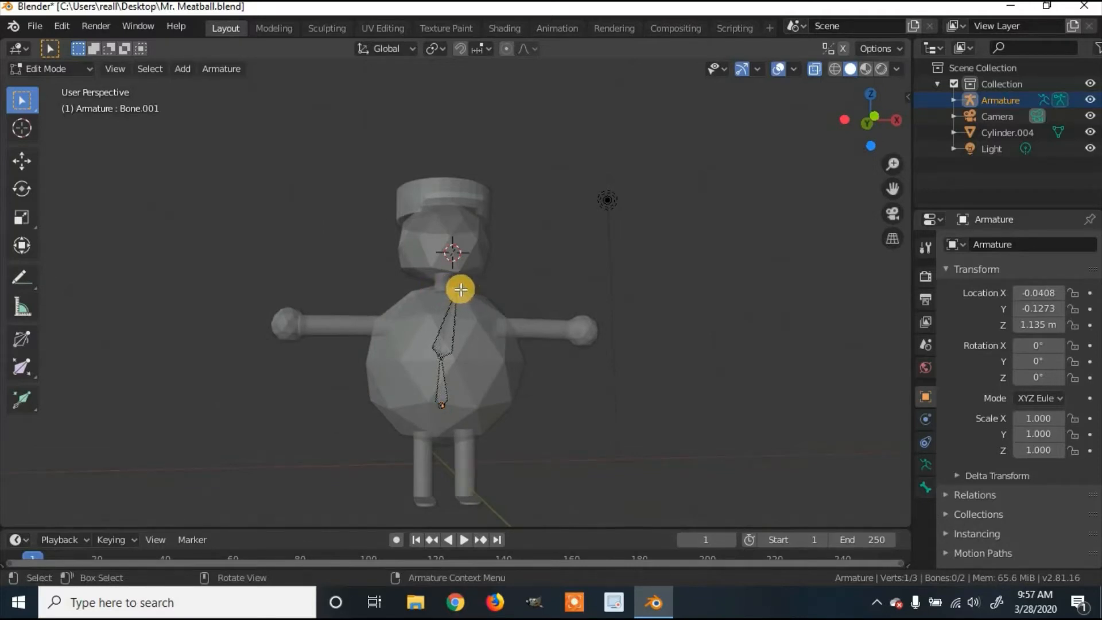
{"action": "key", "text": "g"}
{"action": "key", "text": "y"}
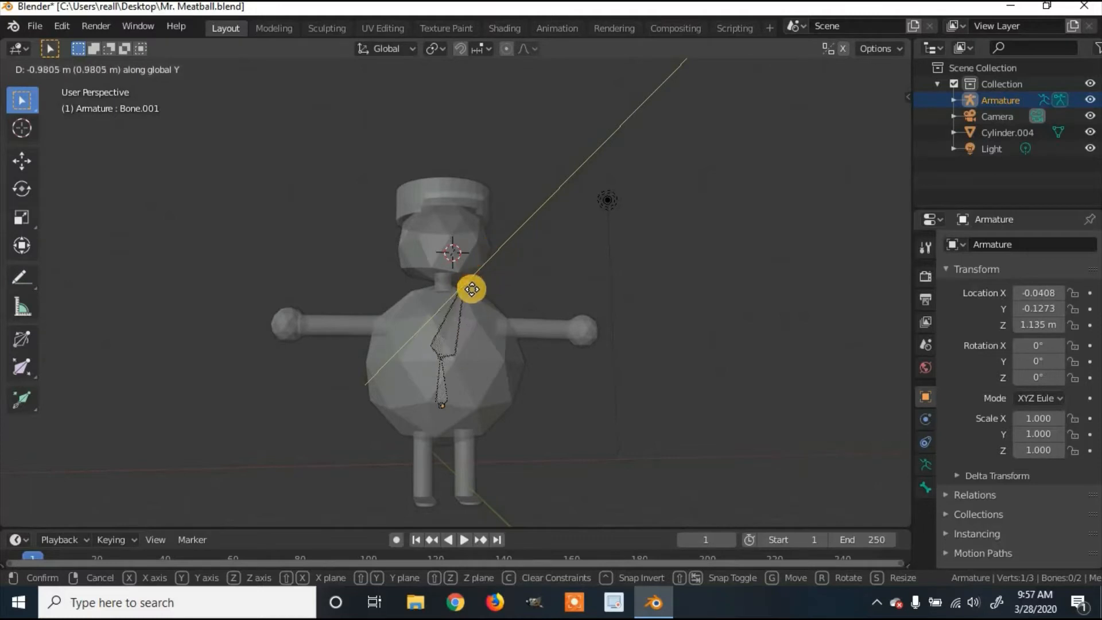
{"action": "left_click", "coordinate": [467, 291]}
{"action": "key", "text": "g"}
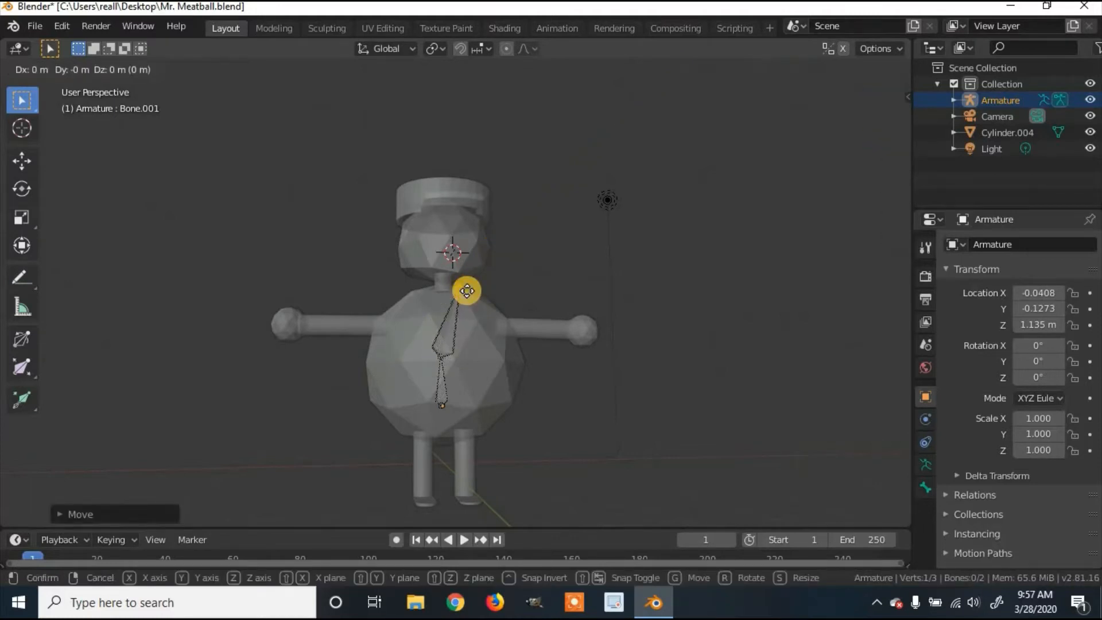
{"action": "key", "text": "x"}
{"action": "left_click", "coordinate": [444, 291]}
{"action": "middle_click_drag", "start_coordinate": [473, 327], "coordinate": [330, 310]}
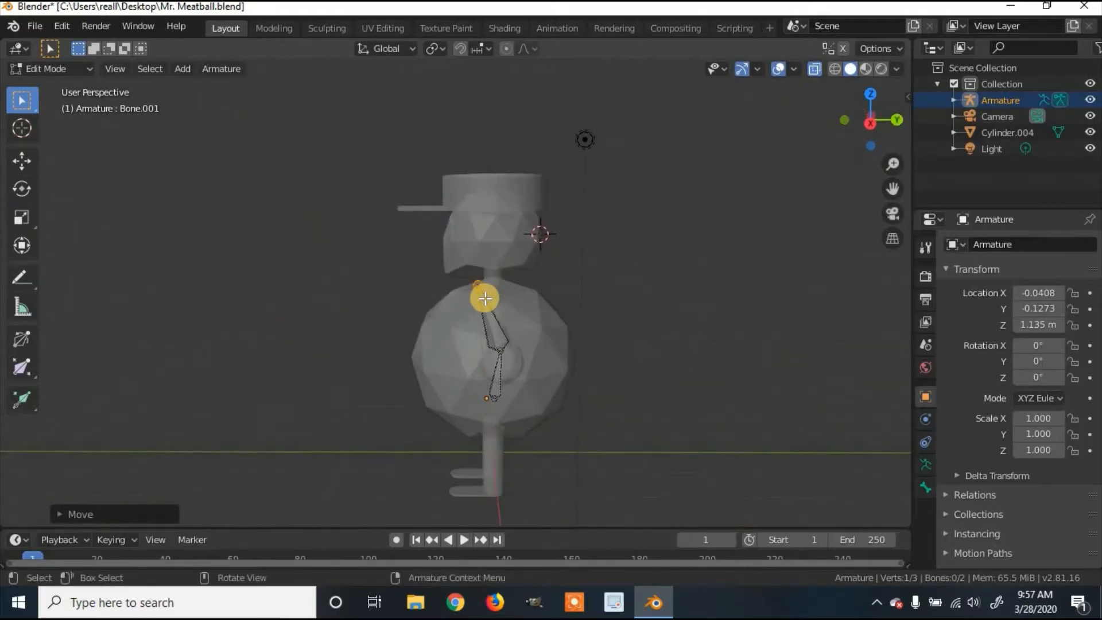
{"action": "key", "text": "g"}
{"action": "key", "text": "y"}
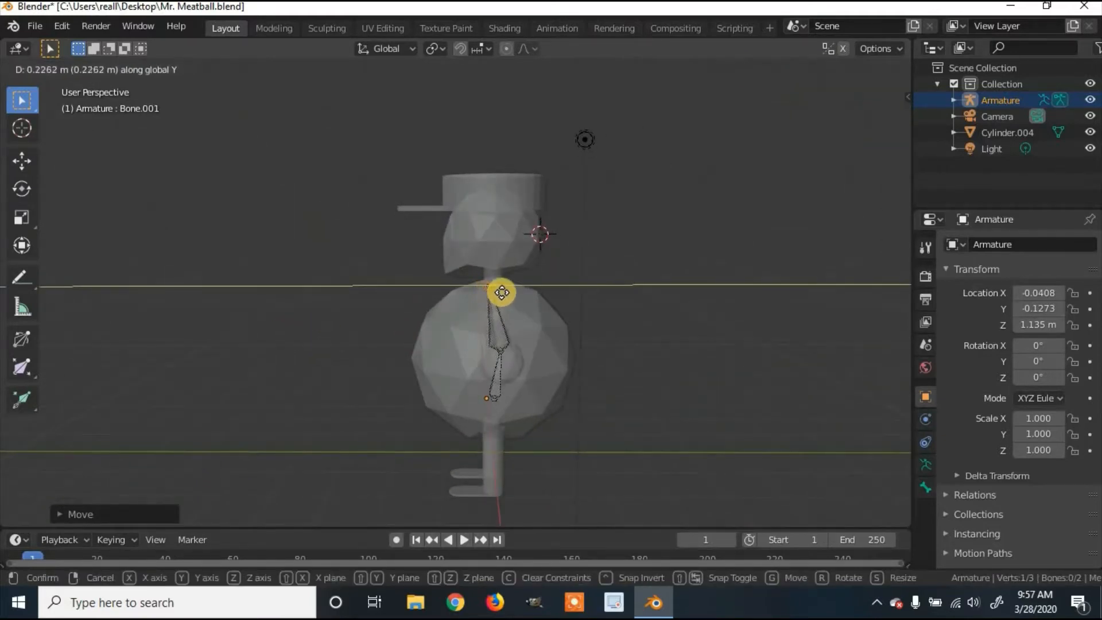
{"action": "left_click", "coordinate": [517, 295]}
{"action": "middle_click_drag", "start_coordinate": [604, 300], "coordinate": [662, 265]}
{"action": "middle_click_drag", "start_coordinate": [533, 267], "coordinate": [502, 274]}
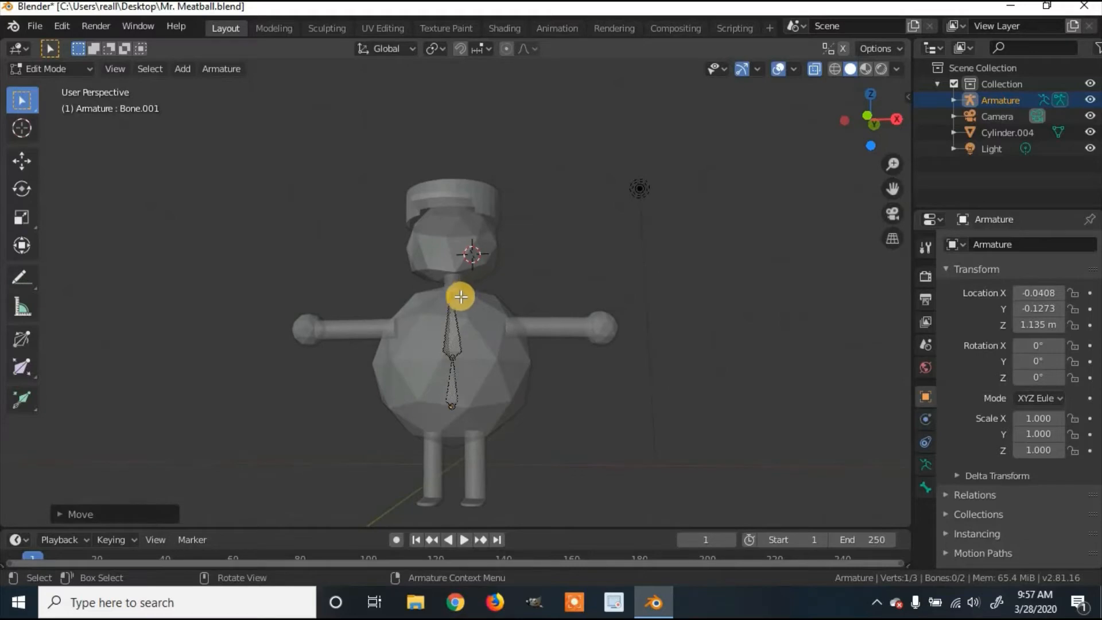
Step: Extrude a neck bone straight up along Z and undo a stray extruded bone
{"action": "key", "text": "e"}
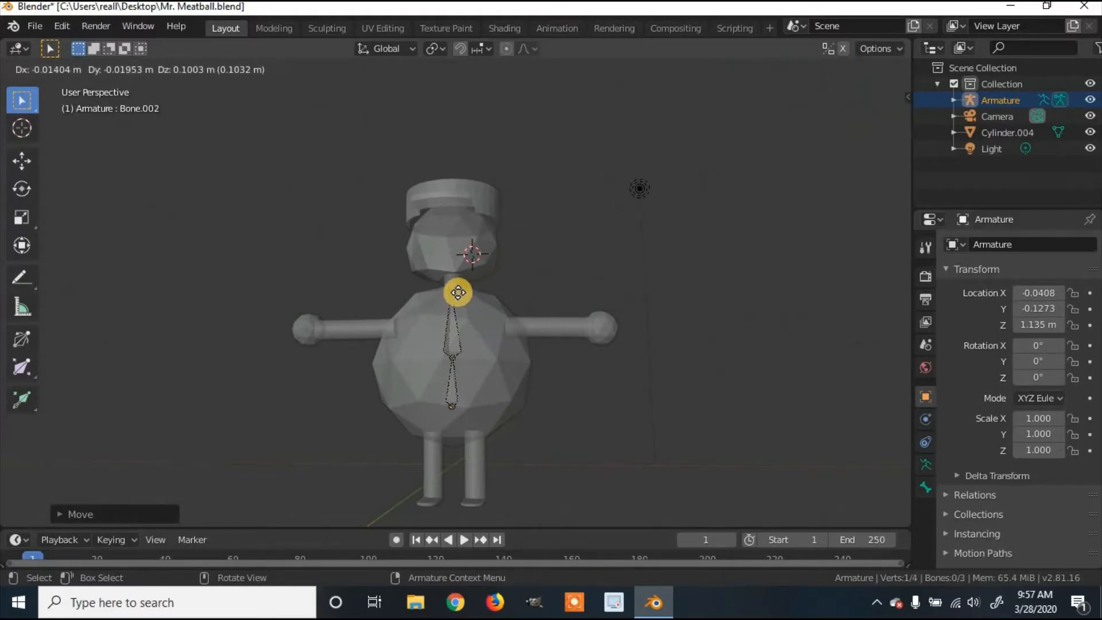
{"action": "key", "text": "z"}
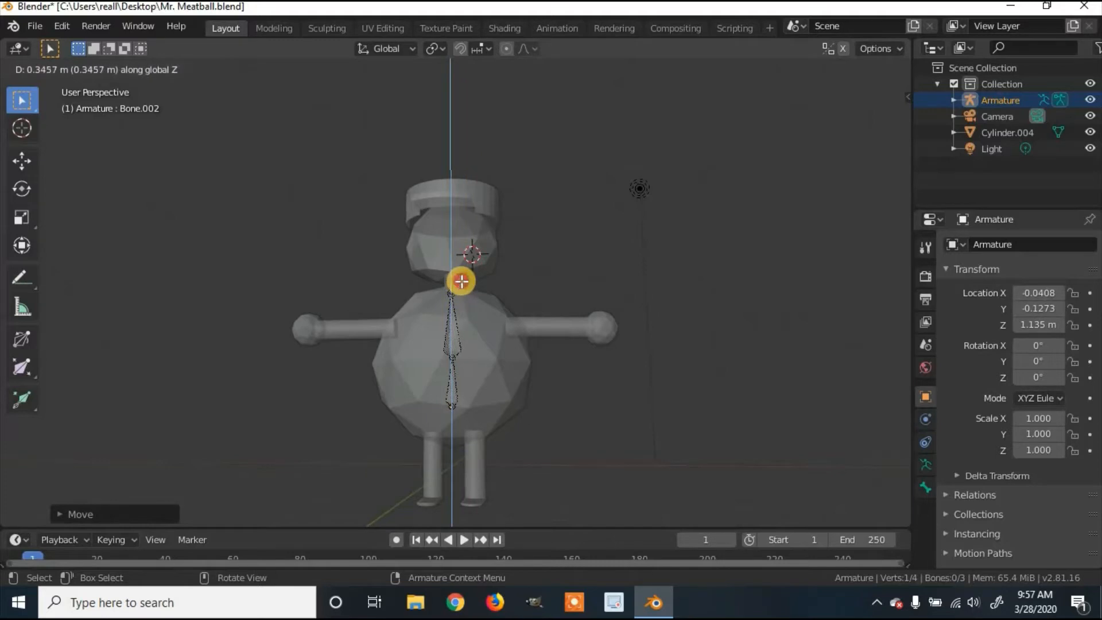
{"action": "right_click", "coordinate": [461, 281]}
{"action": "middle_click_drag", "start_coordinate": [430, 290], "coordinate": [453, 291]}
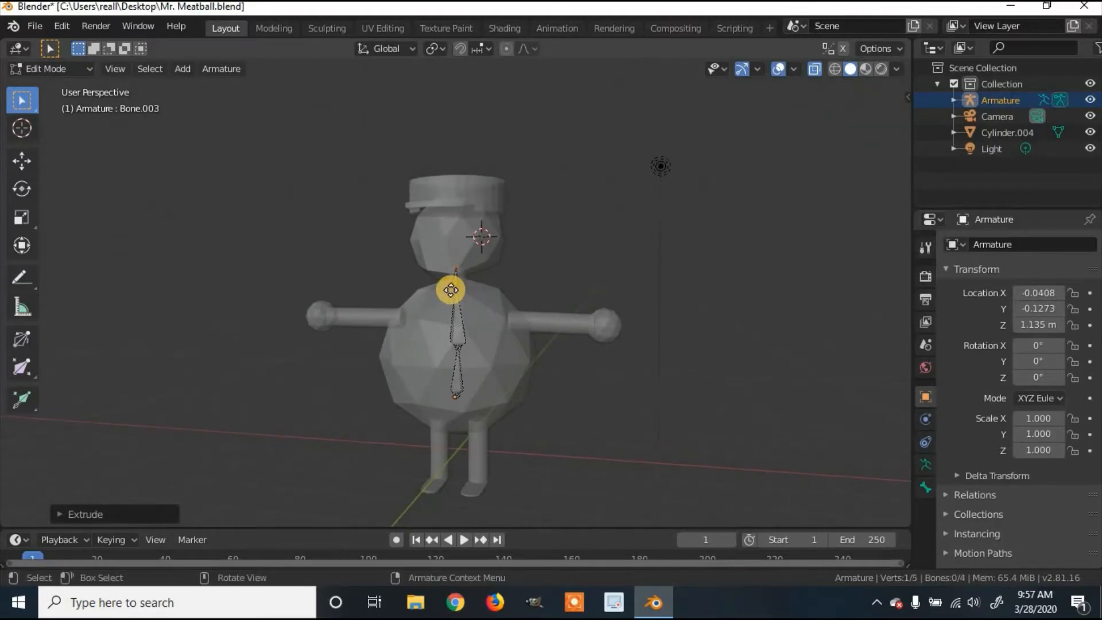
{"action": "key", "text": "e"}
{"action": "key", "text": "y"}
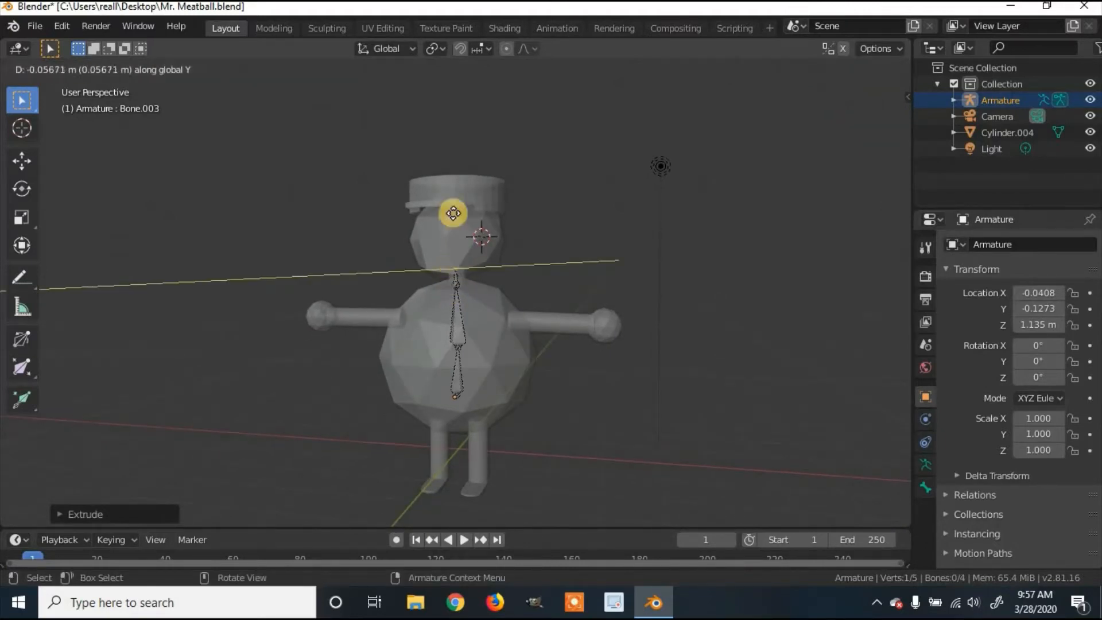
{"action": "right_click", "coordinate": [459, 245]}
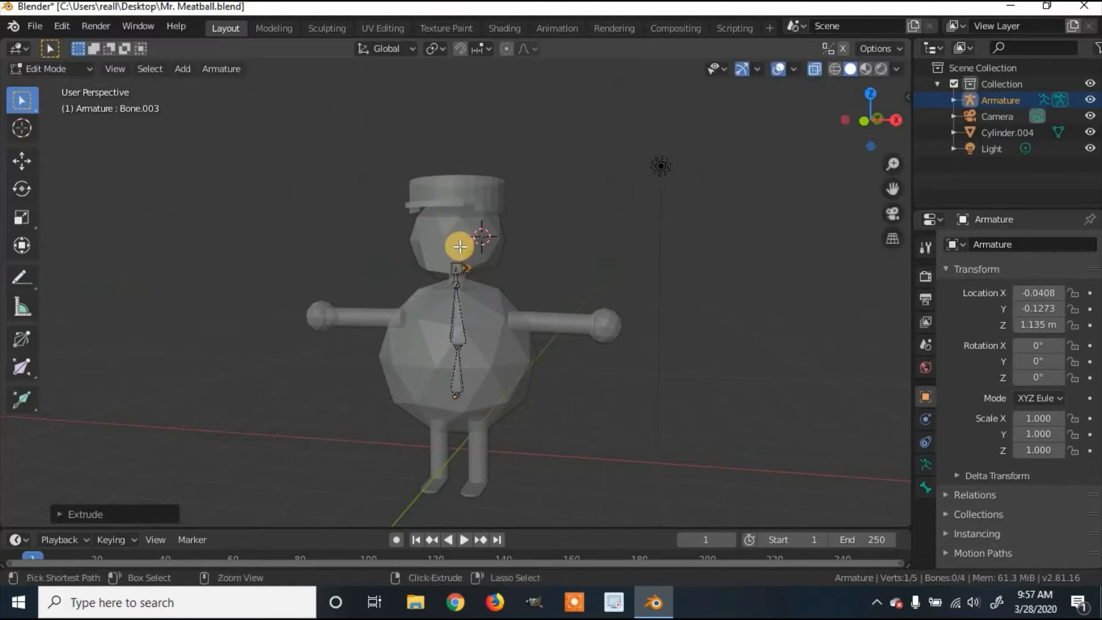
{"action": "key", "text": "ctrl+z"}
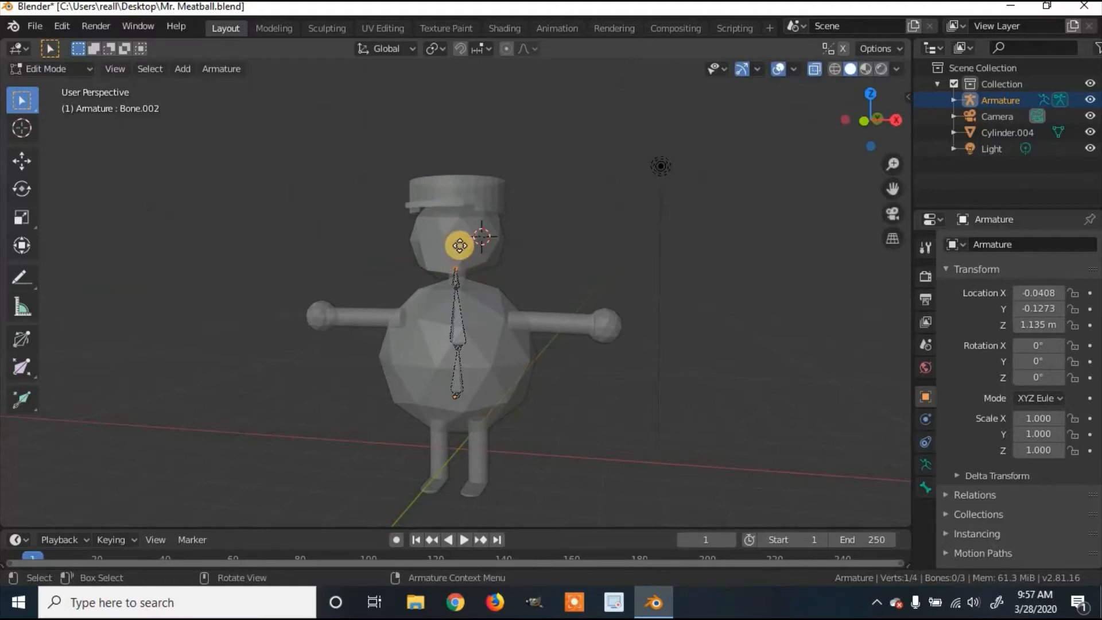
Step: Extrude a head bone straight up to the hat's top and add a separate new bone
{"action": "key", "text": "e"}
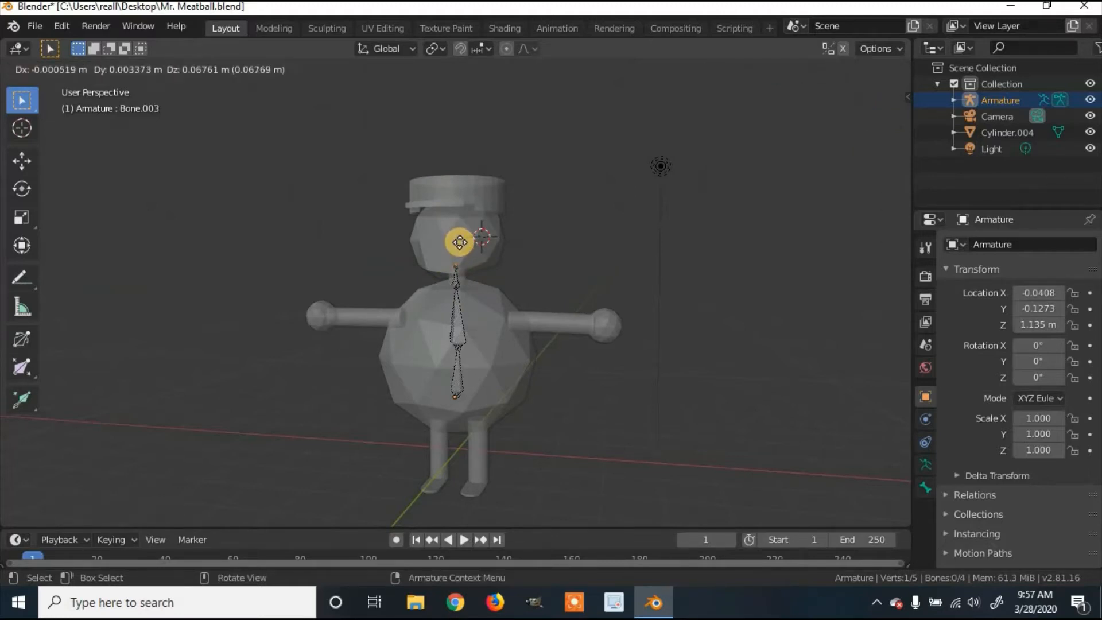
{"action": "key", "text": "z"}
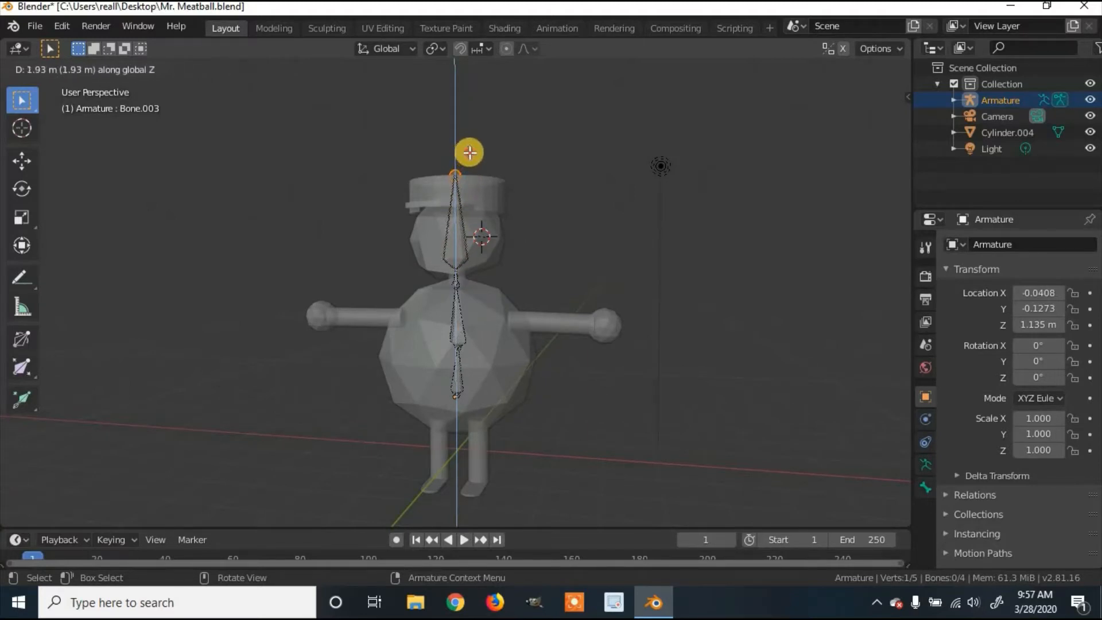
{"action": "left_click", "coordinate": [503, 162]}
{"action": "middle_click_drag", "start_coordinate": [573, 224], "coordinate": [603, 214]}
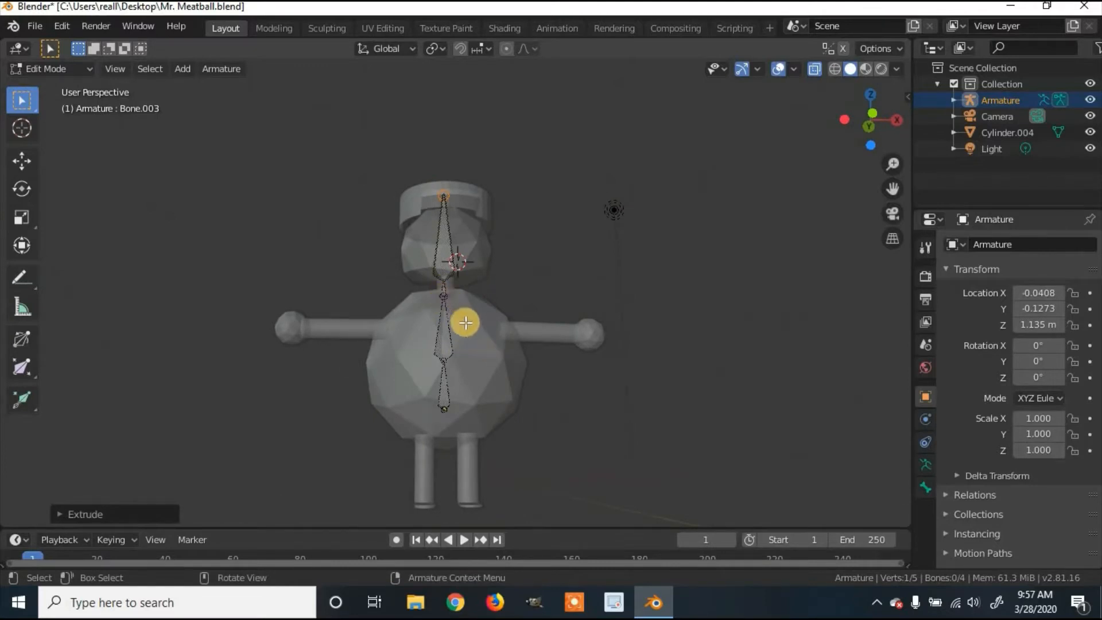
{"action": "key", "text": "shift+a"}
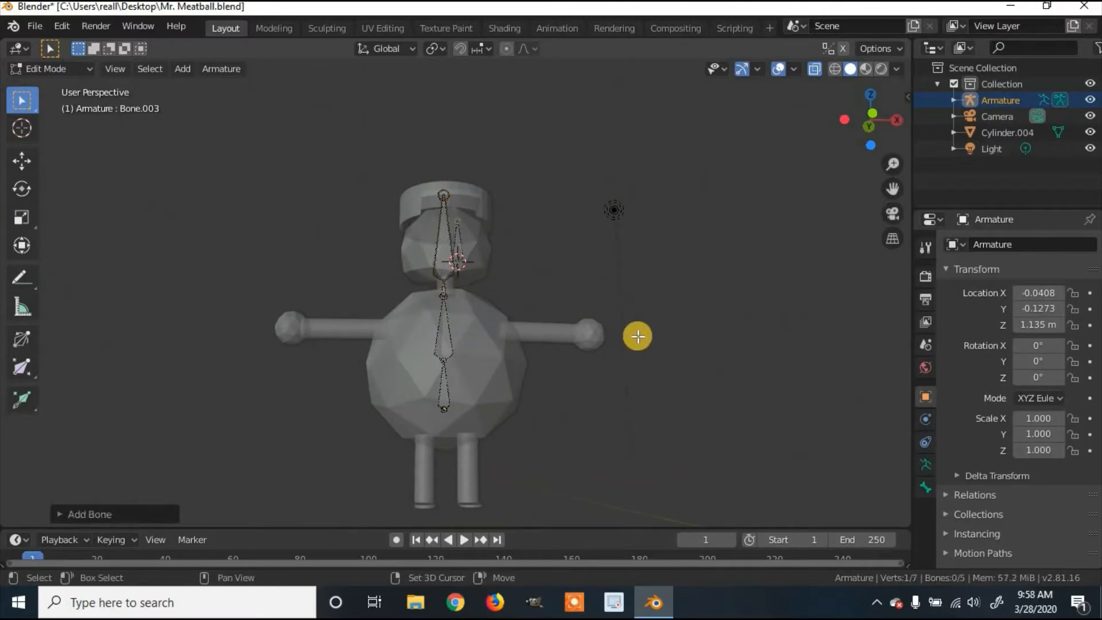
Step: Move the new bone's tip and base joint over toward the right arm
{"action": "left_click", "coordinate": [465, 265]}
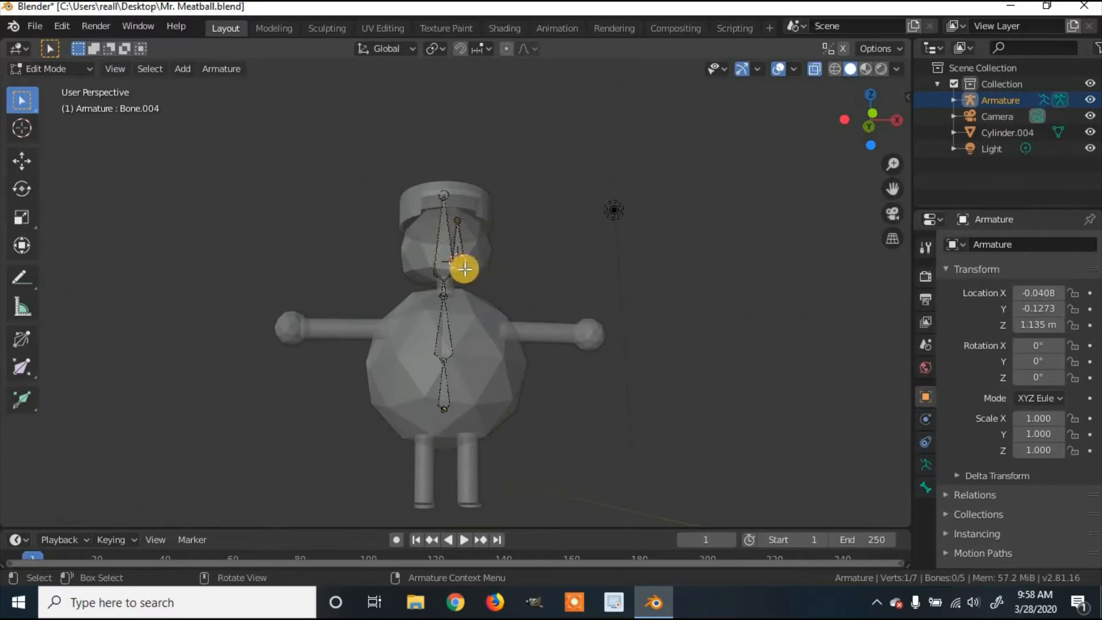
{"action": "key", "text": "g"}
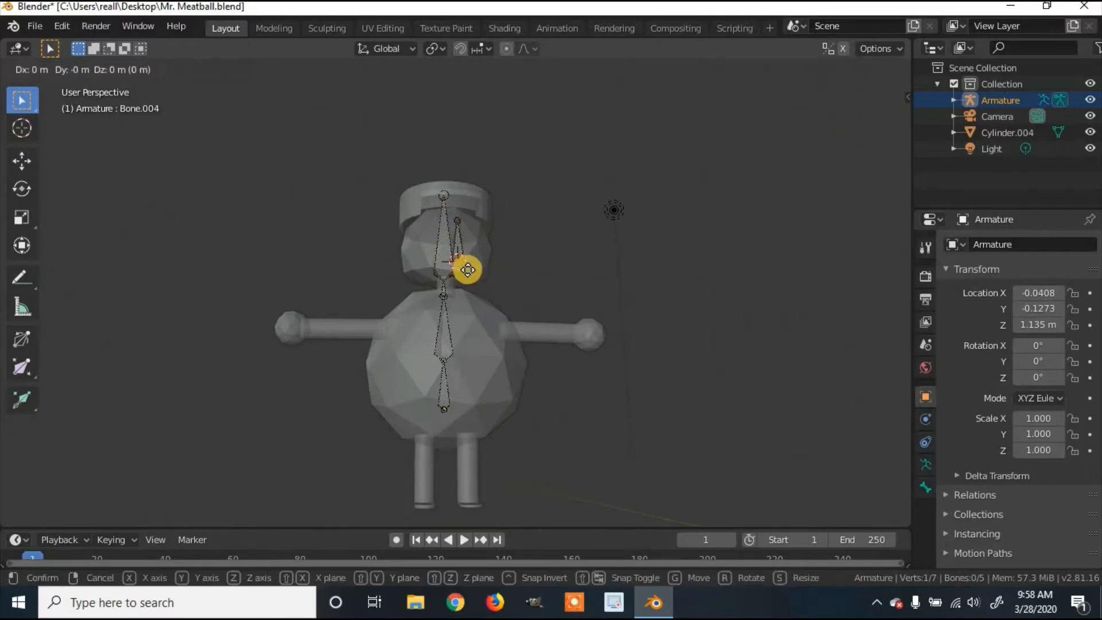
{"action": "left_click", "coordinate": [499, 333]}
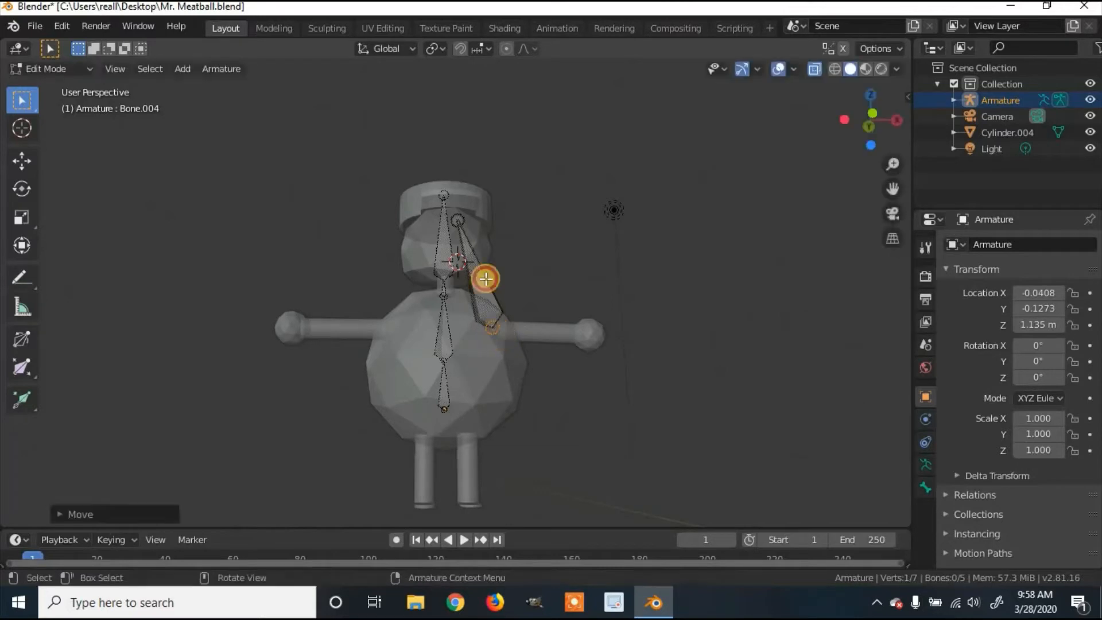
{"action": "left_click", "coordinate": [458, 222]}
{"action": "key", "text": "g"}
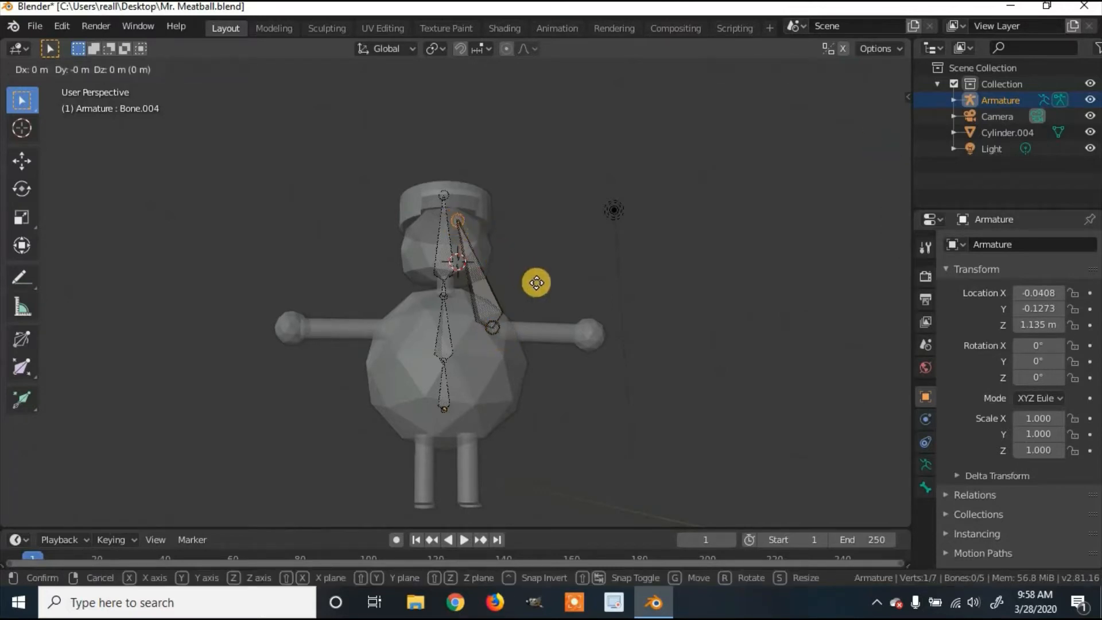
{"action": "left_click", "coordinate": [597, 339]}
{"action": "middle_click_drag", "start_coordinate": [603, 342], "coordinate": [574, 392]}
Step: Align the new arm bone and its joint inside the body using X and Y axis moves
{"action": "left_click", "coordinate": [576, 344]}
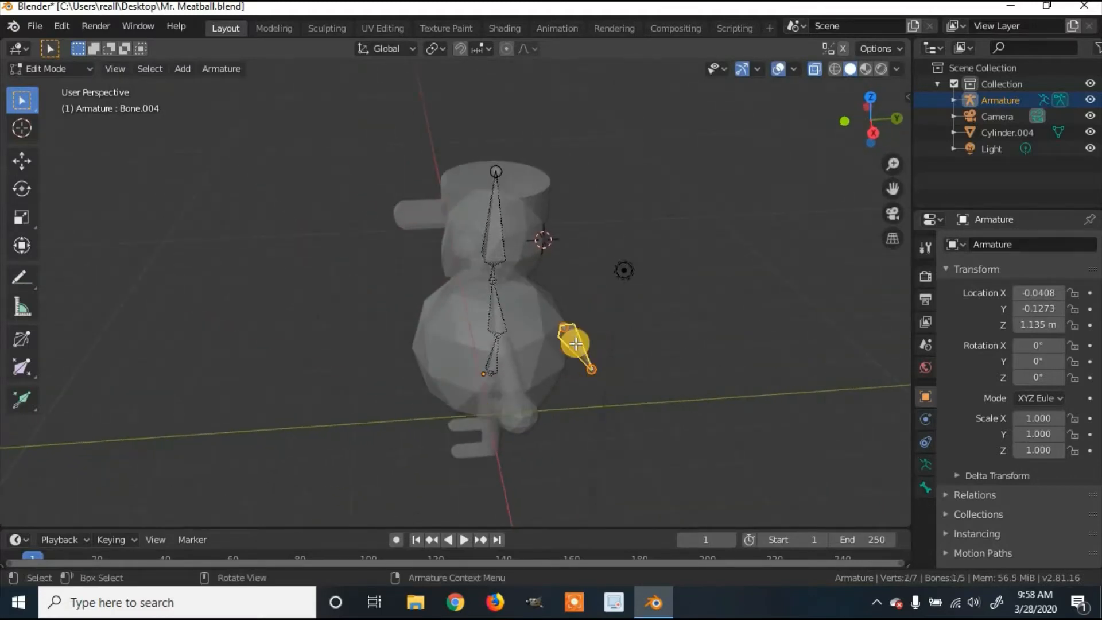
{"action": "key", "text": "g"}
{"action": "key", "text": "x"}
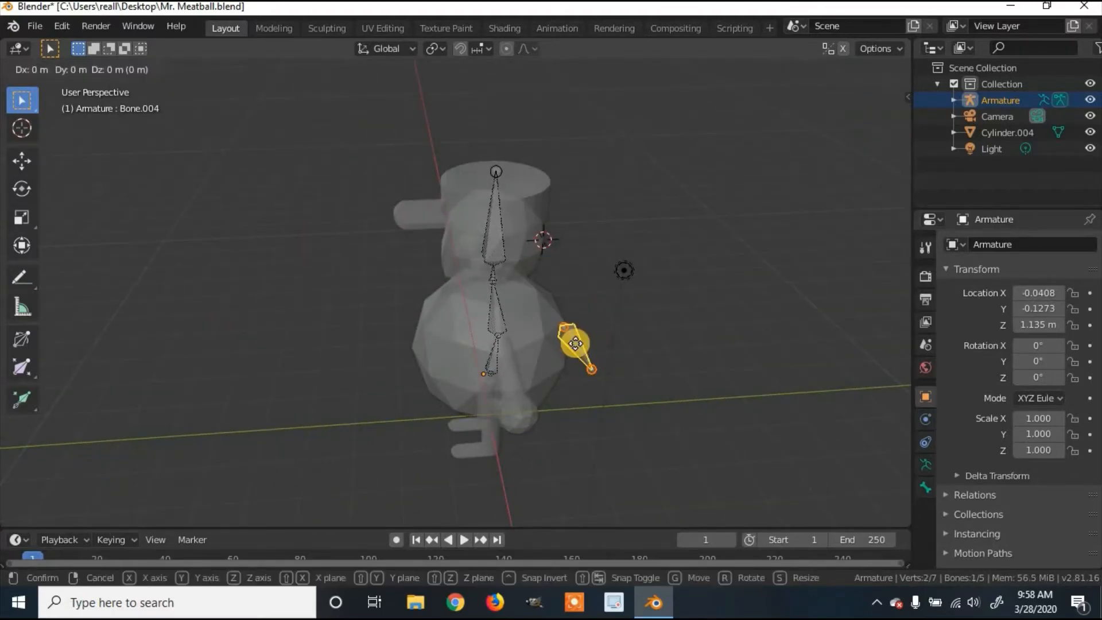
{"action": "left_click", "coordinate": [574, 339]}
{"action": "key", "text": "g"}
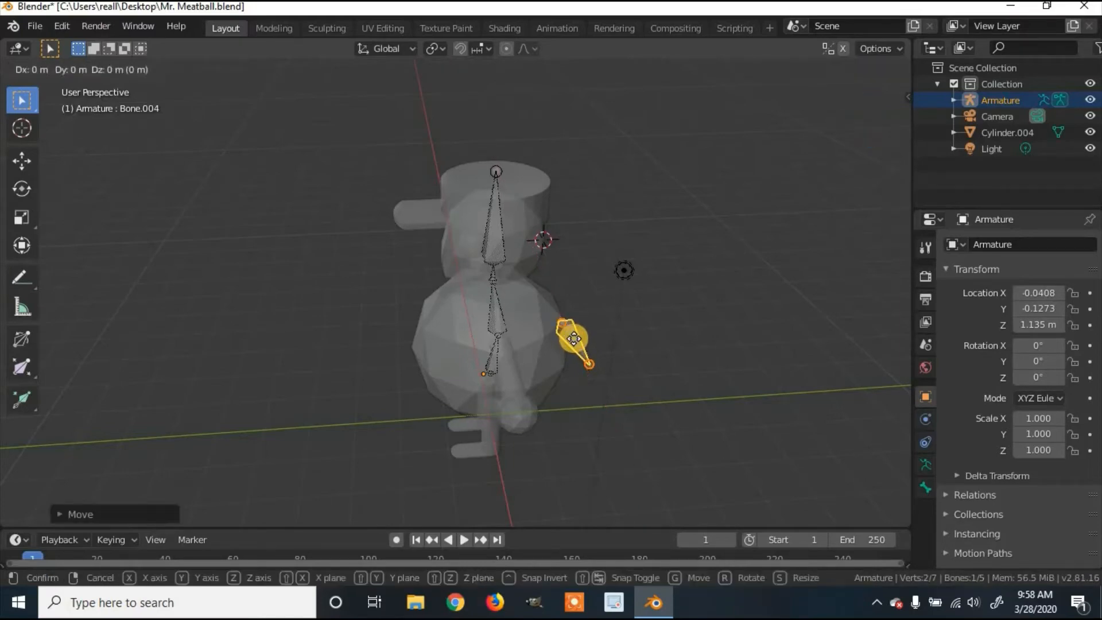
{"action": "key", "text": "y"}
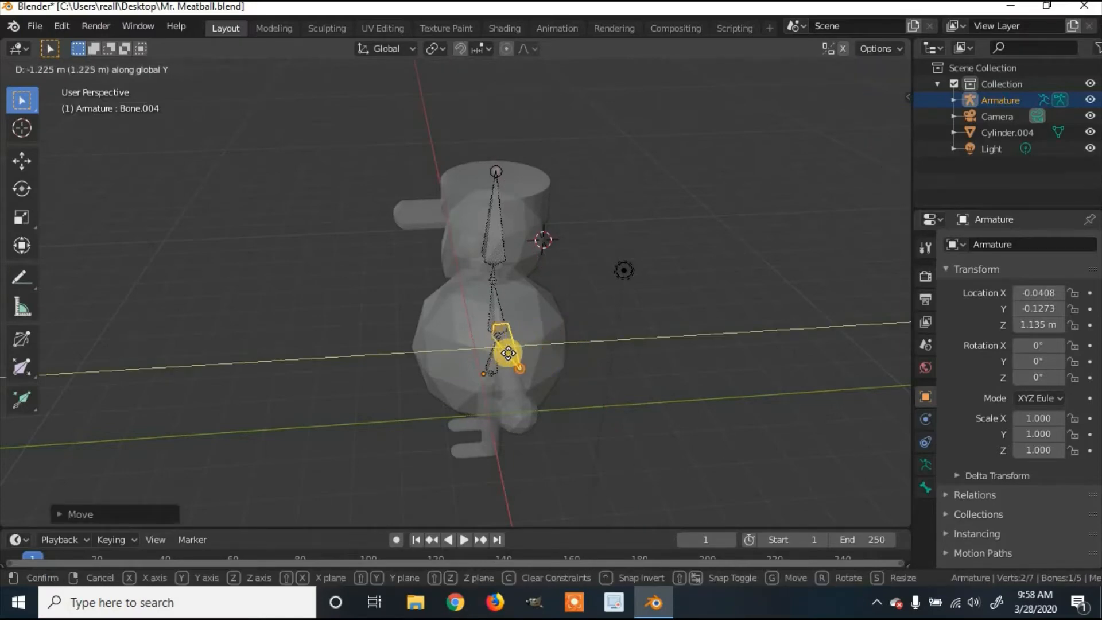
{"action": "left_click", "coordinate": [507, 351]}
{"action": "middle_click_drag", "start_coordinate": [554, 364], "coordinate": [499, 387]}
{"action": "left_click", "coordinate": [503, 394]}
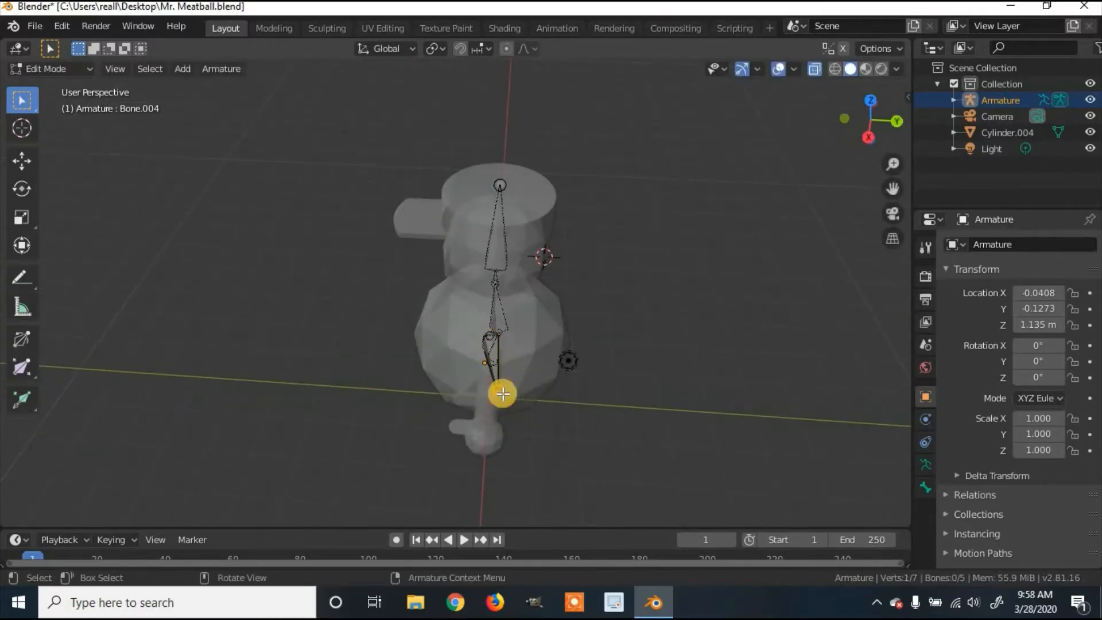
{"action": "key", "text": "g"}
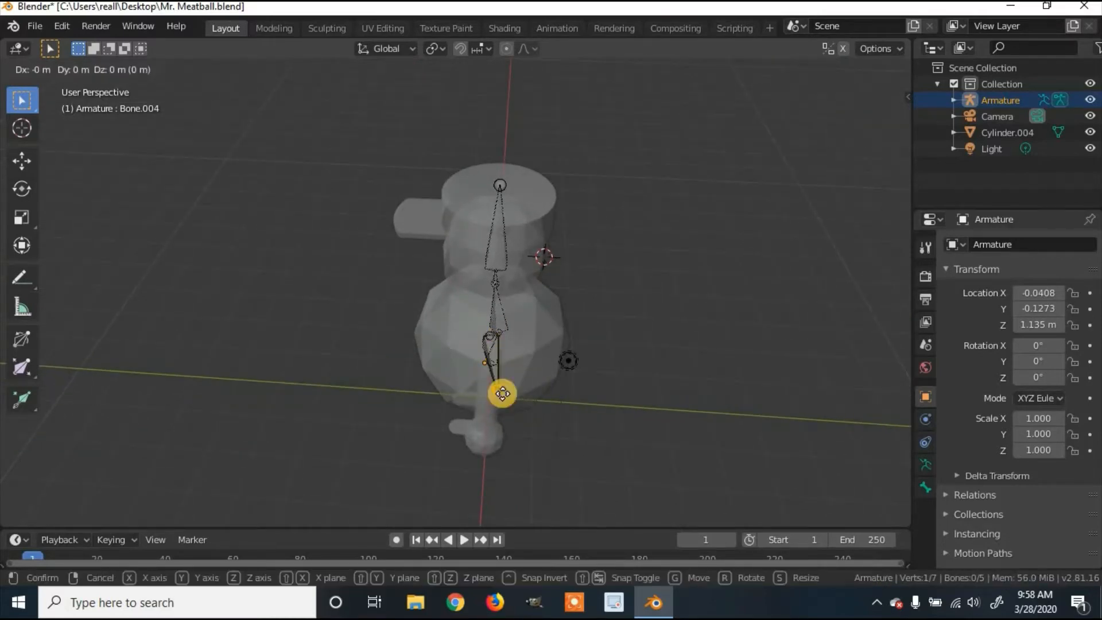
{"action": "key", "text": "y"}
{"action": "left_click", "coordinate": [495, 393]}
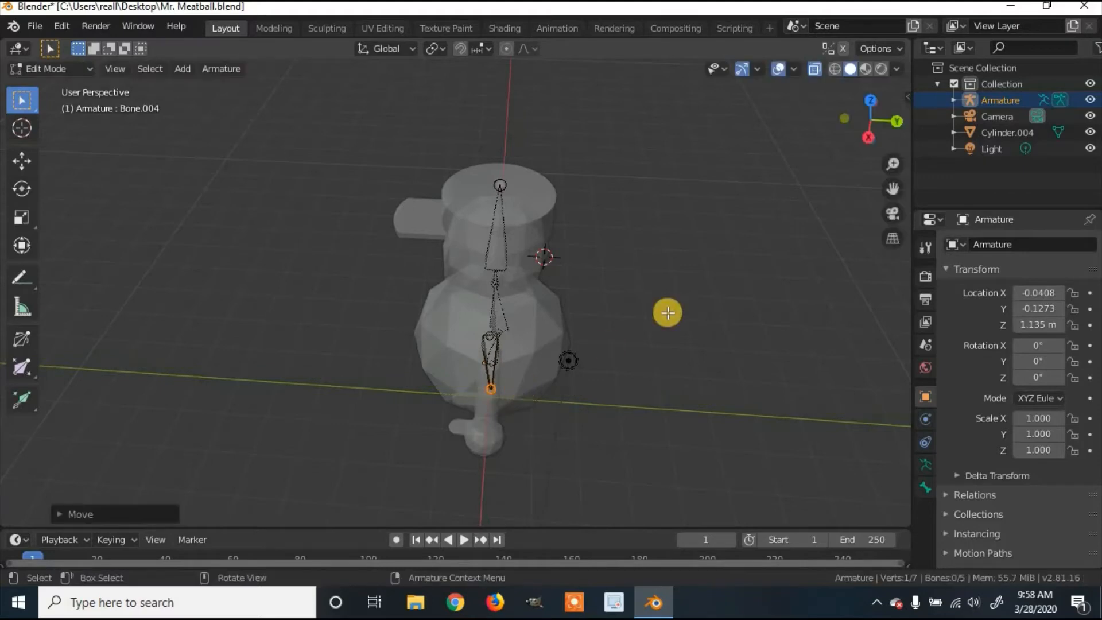
{"action": "middle_click_drag", "start_coordinate": [668, 313], "coordinate": [689, 293]}
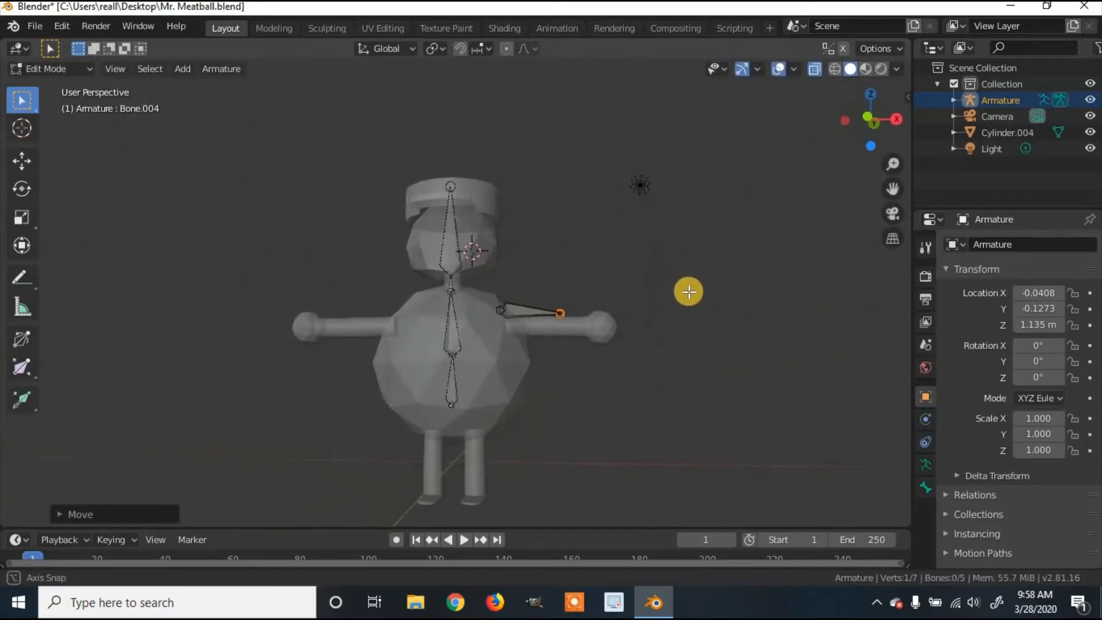
Step: Lower the arm bone along Z into the arm and check its end joint along Y
{"action": "left_click", "coordinate": [535, 310]}
{"action": "key", "text": "g"}
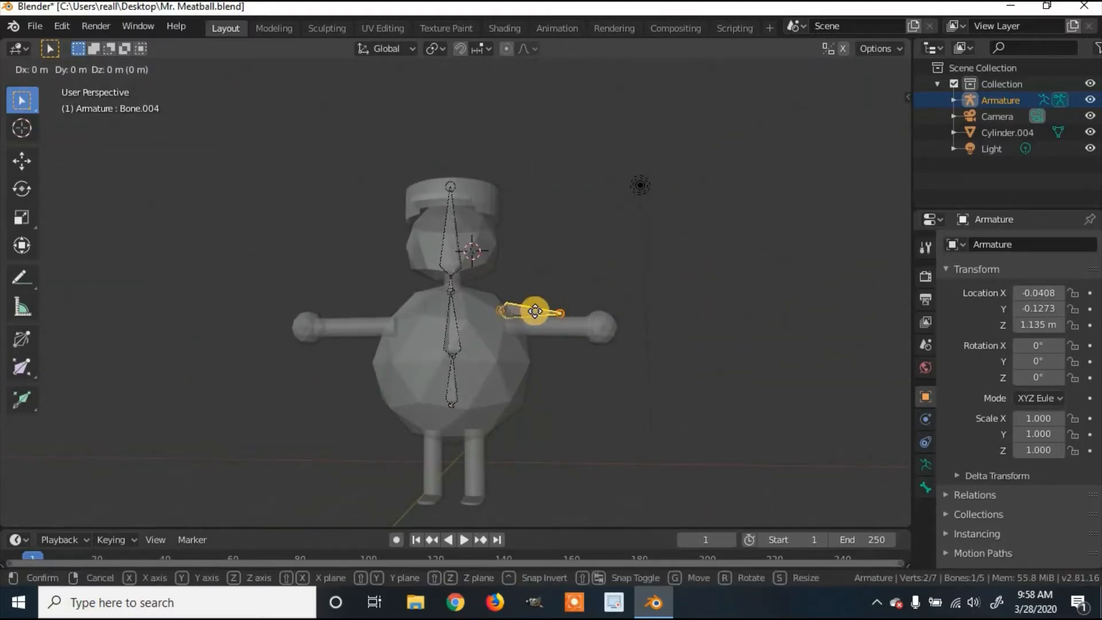
{"action": "key", "text": "z"}
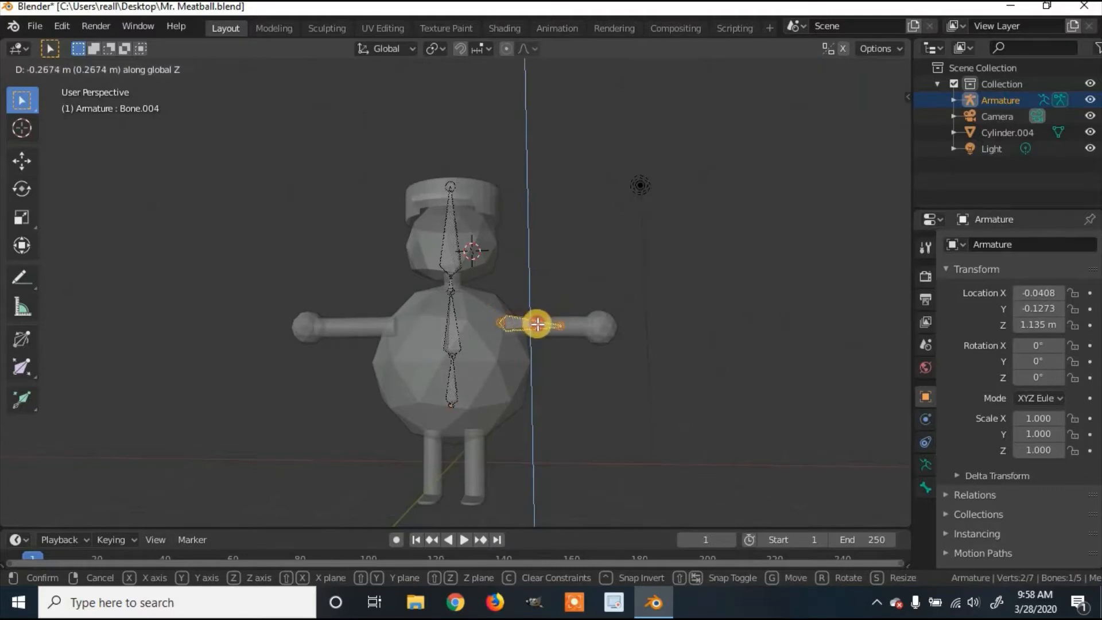
{"action": "left_click", "coordinate": [538, 325]}
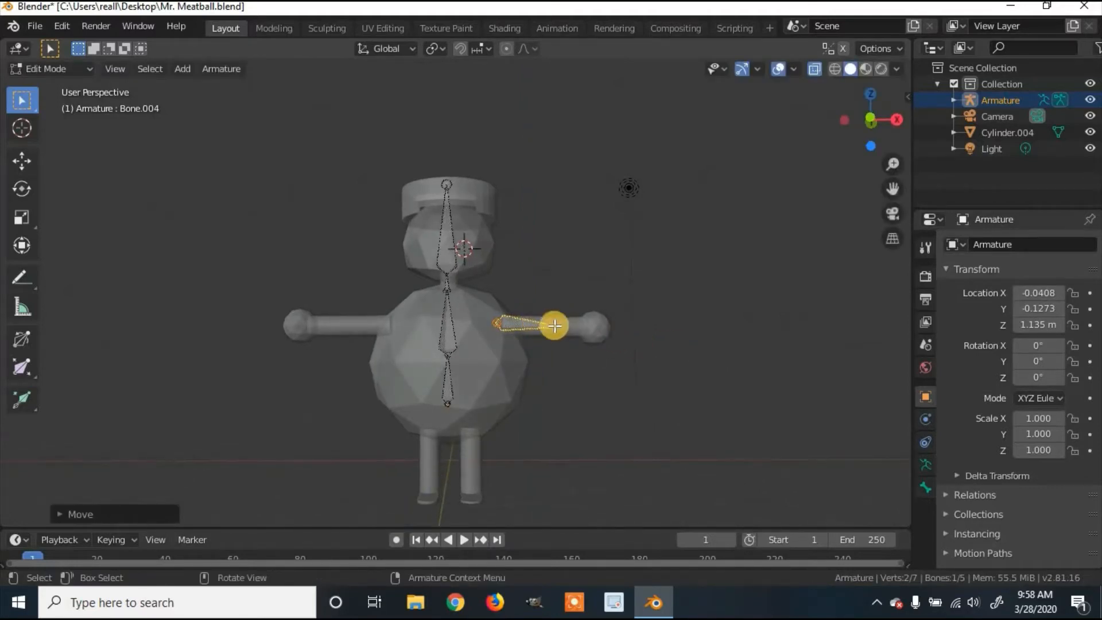
{"action": "left_click", "coordinate": [576, 345]}
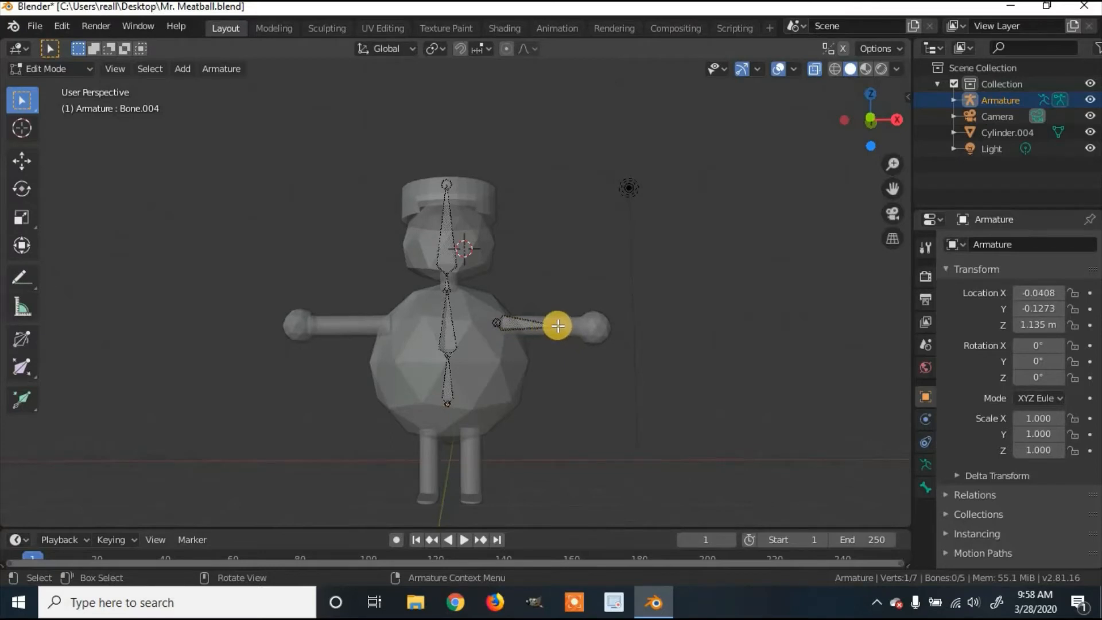
{"action": "key", "text": "g"}
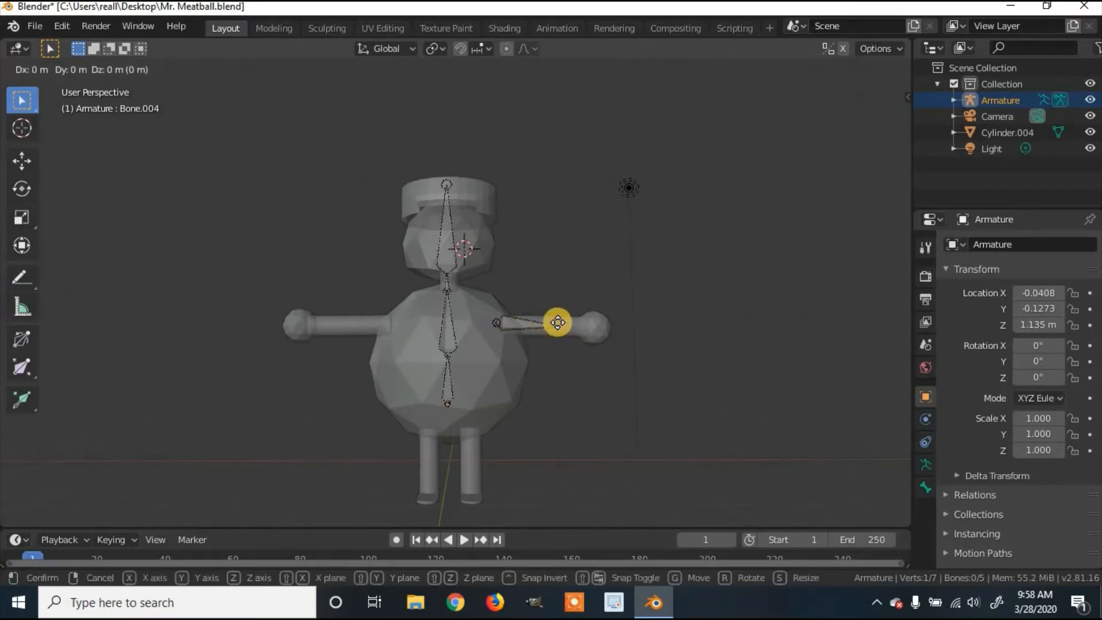
{"action": "key", "text": "y"}
{"action": "left_click", "coordinate": [558, 322]}
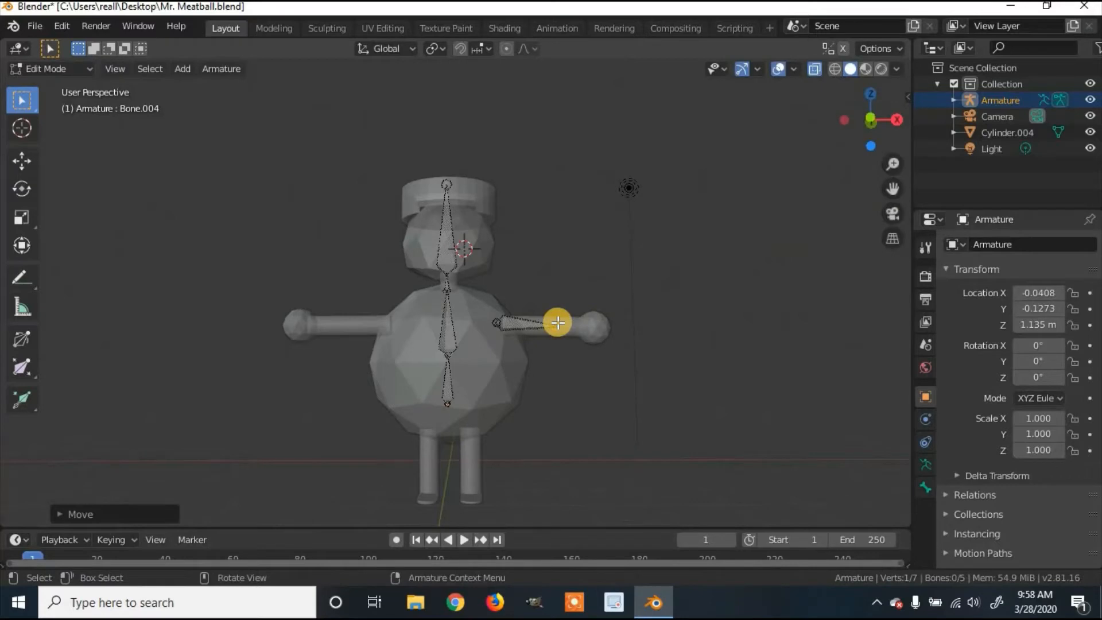
Step: Nudge the arm bone's end joint along X and extrude a forearm bone along X
{"action": "key", "text": "g"}
{"action": "key", "text": "x"}
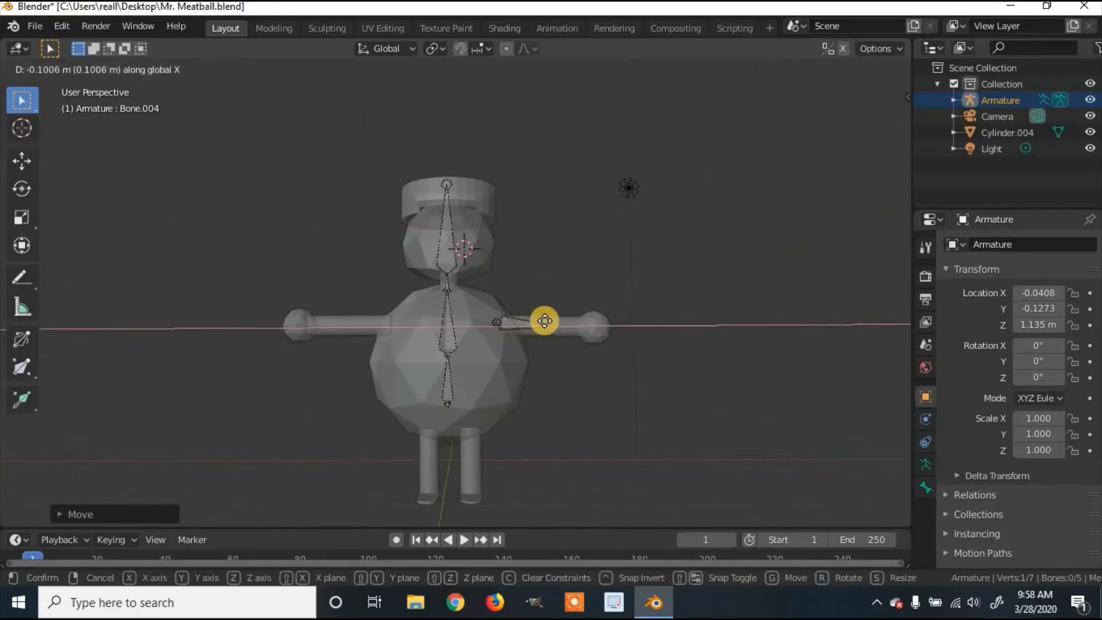
{"action": "left_click", "coordinate": [545, 321]}
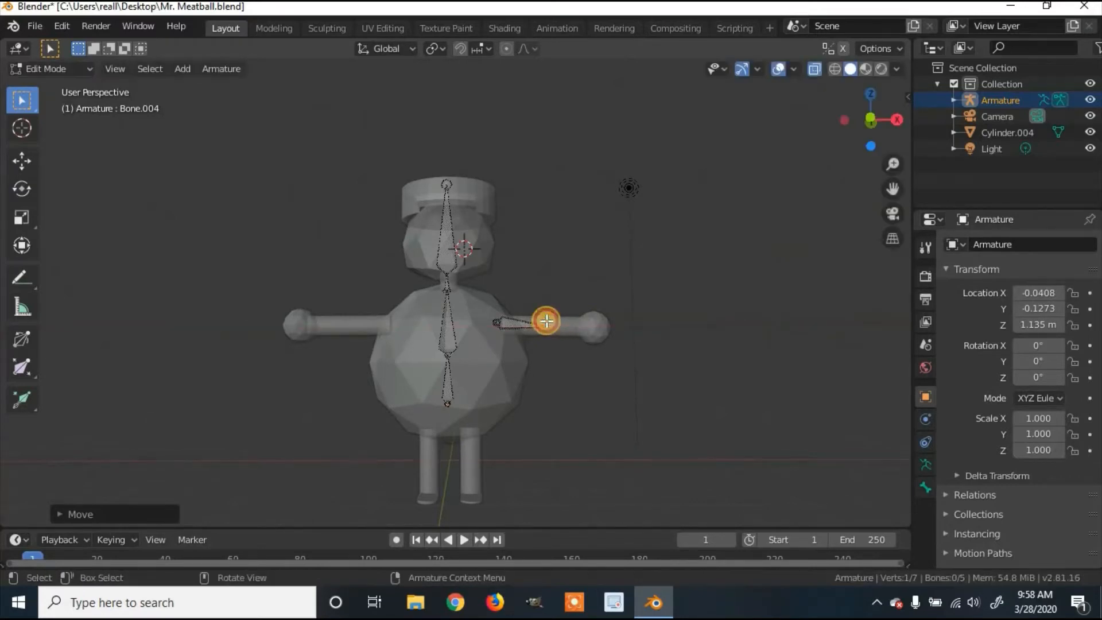
{"action": "key", "text": "e"}
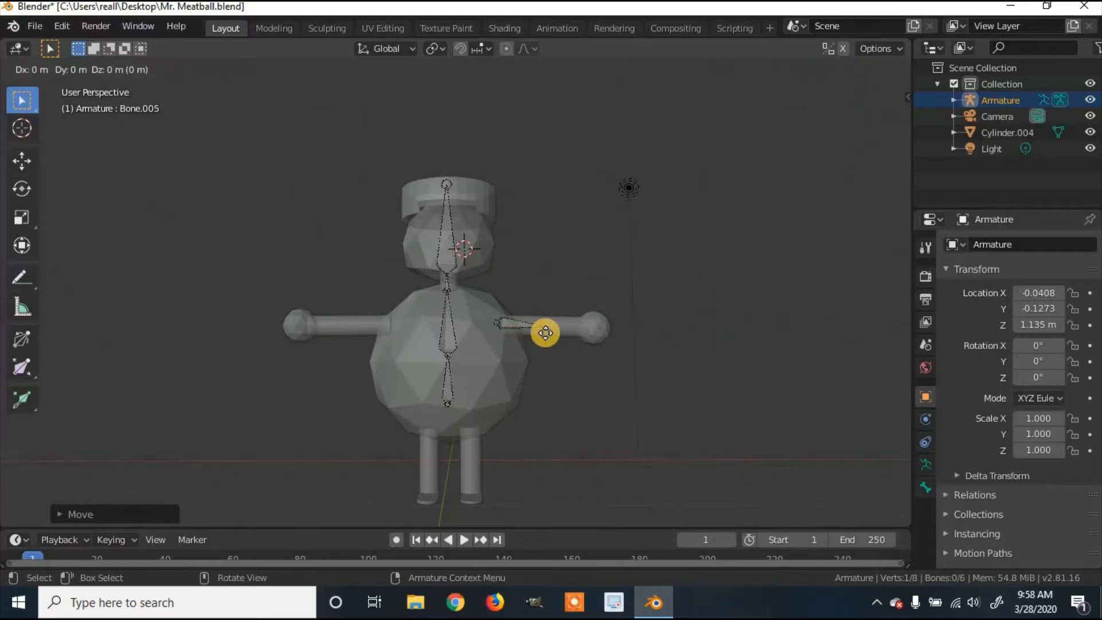
{"action": "key", "text": "x"}
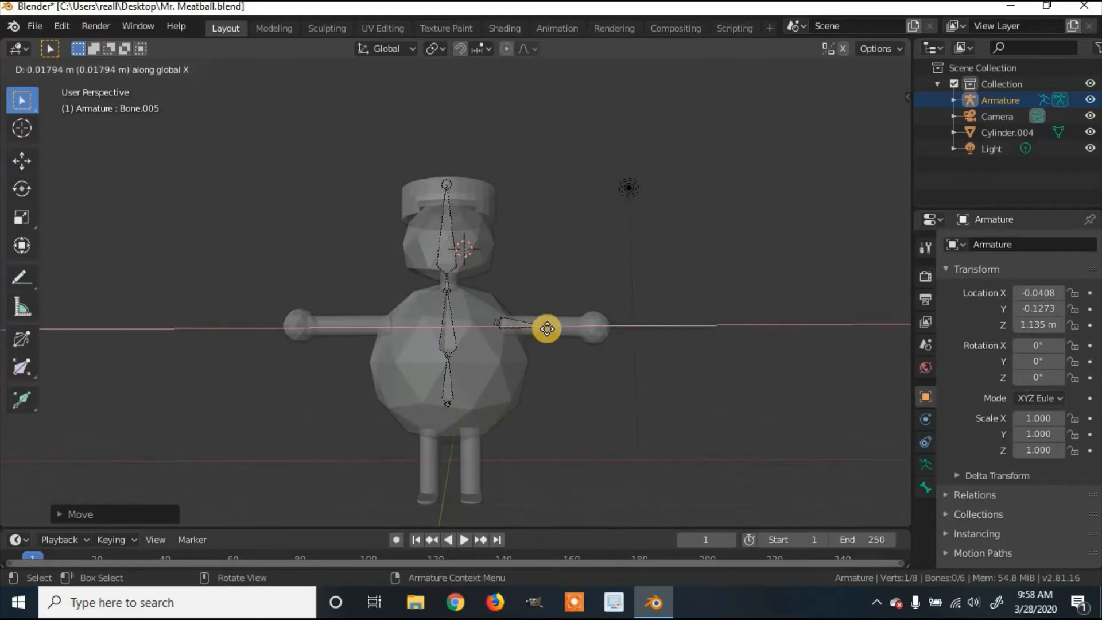
Step: Confirm the forearm bone and extrude another bone along Y, redoing it once
{"action": "left_click", "coordinate": [586, 331]}
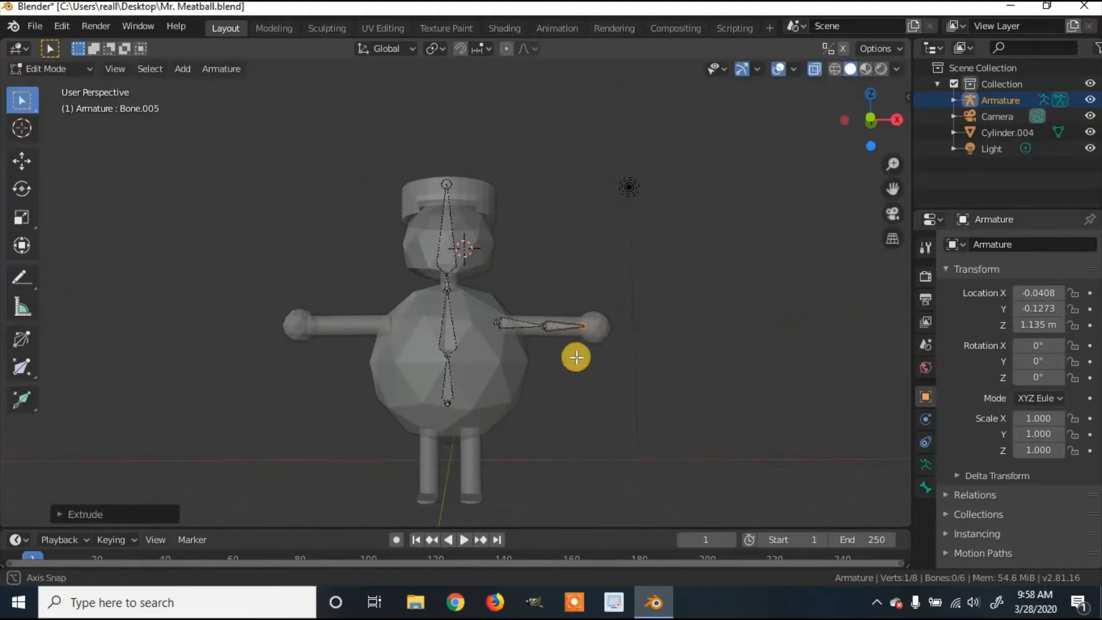
{"action": "middle_click_drag", "start_coordinate": [576, 357], "coordinate": [583, 325]}
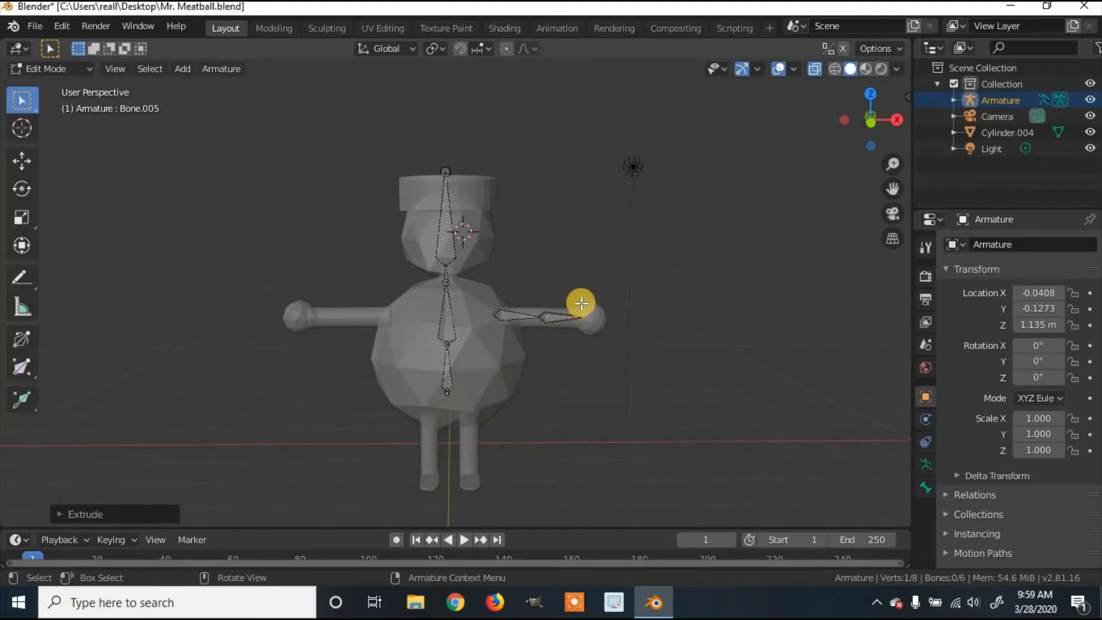
{"action": "key", "text": "e"}
{"action": "key", "text": "y"}
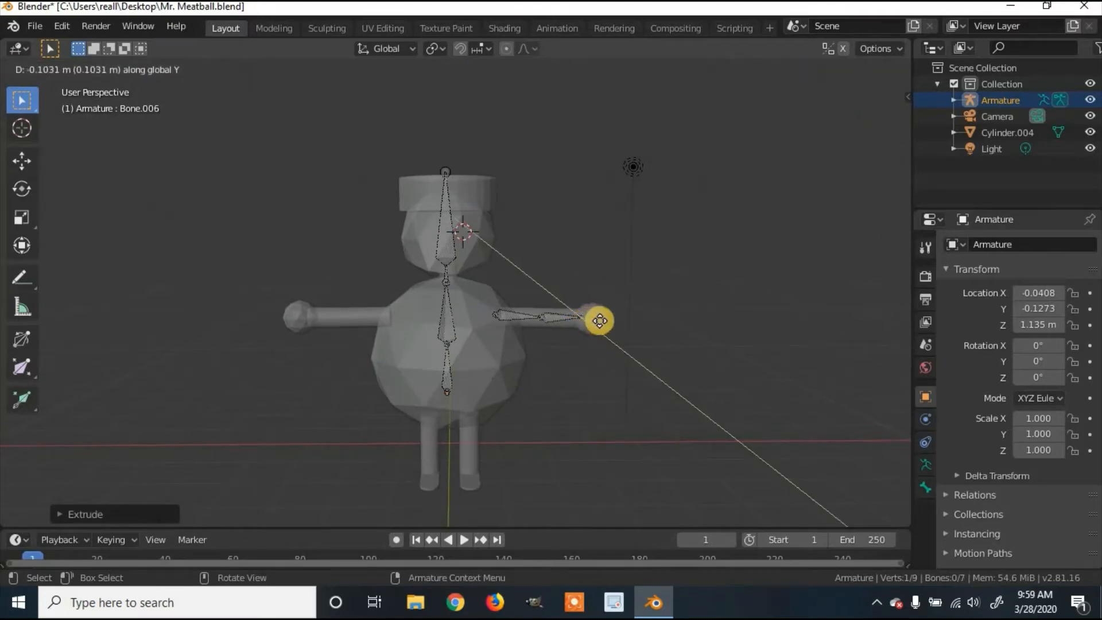
{"action": "left_click", "coordinate": [603, 320]}
{"action": "key", "text": "ctrl+z"}
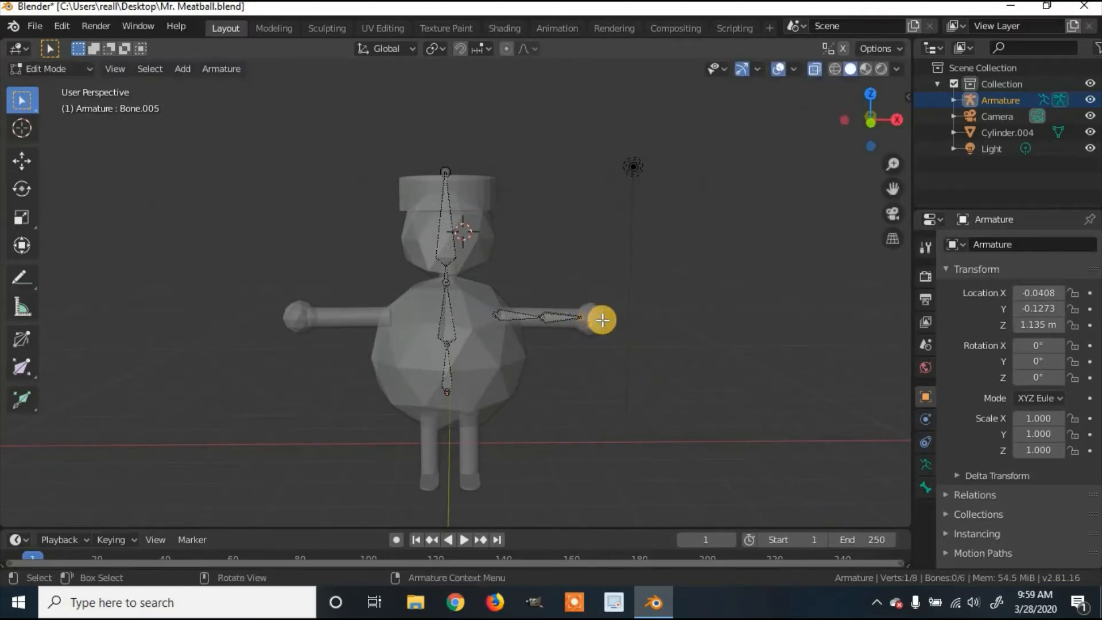
{"action": "key", "text": "e"}
{"action": "key", "text": "y"}
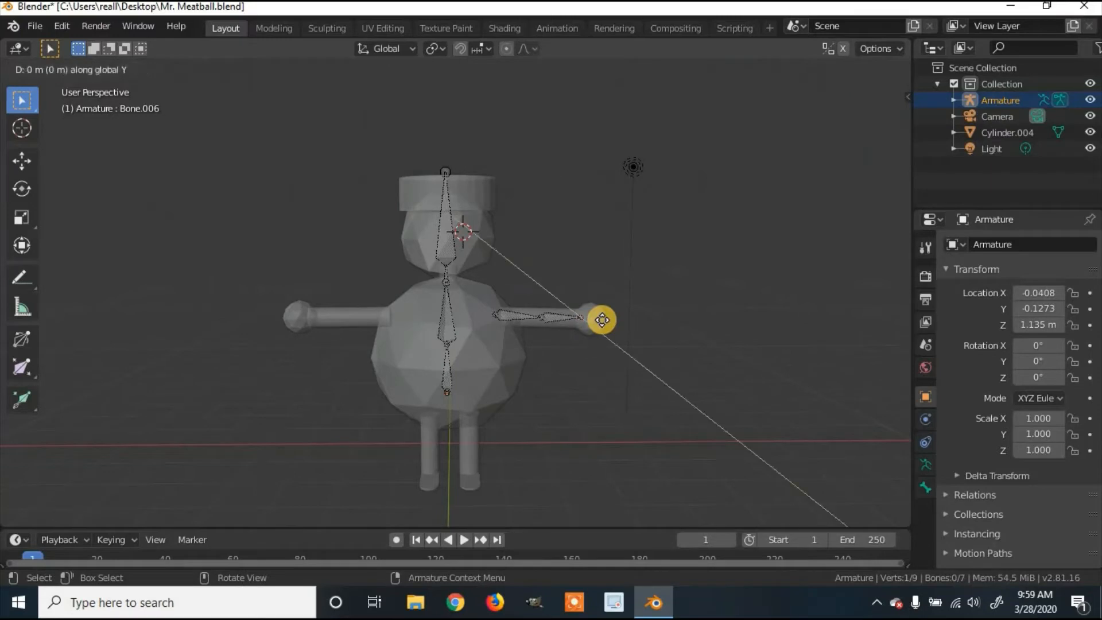
{"action": "left_click", "coordinate": [602, 320]}
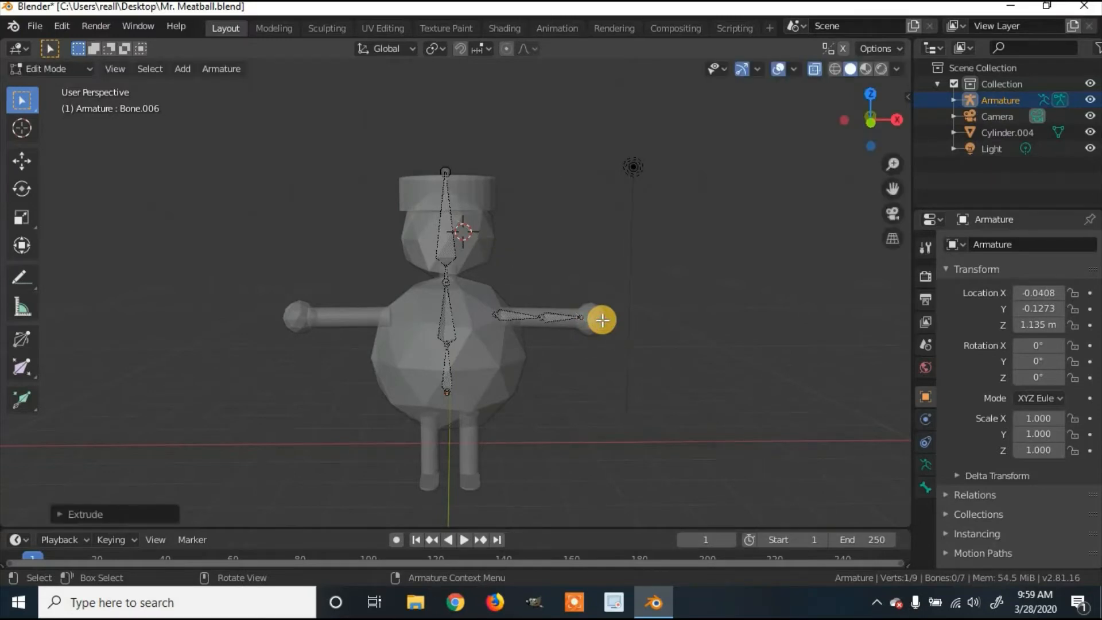
Step: Extrude a hand bone about 0.55 m along X and box-select the two right-arm bones
{"action": "key", "text": "e"}
{"action": "key", "text": "x"}
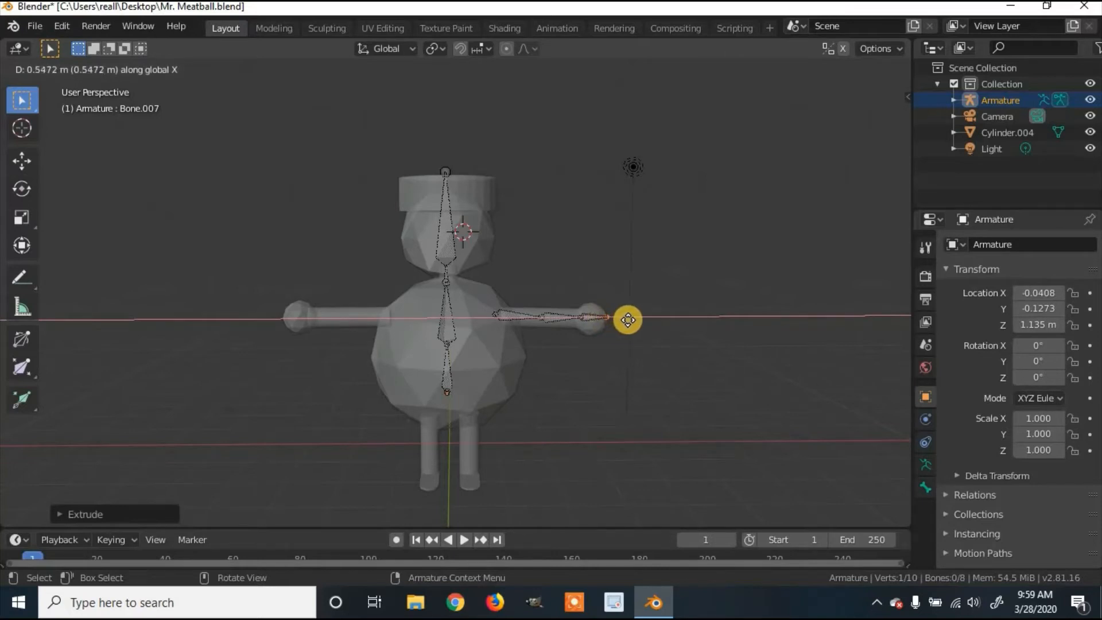
{"action": "left_click", "coordinate": [628, 320]}
{"action": "mouse_move", "coordinate": [635, 322]}
{"action": "middle_mouse_down"}
{"action": "mouse_move", "coordinate": [536, 362]}
{"action": "mouse_move", "coordinate": [391, 364]}
{"action": "mouse_move", "coordinate": [614, 288]}
{"action": "mouse_move", "coordinate": [638, 311]}
{"action": "middle_mouse_up"}
{"action": "key", "text": "b"}
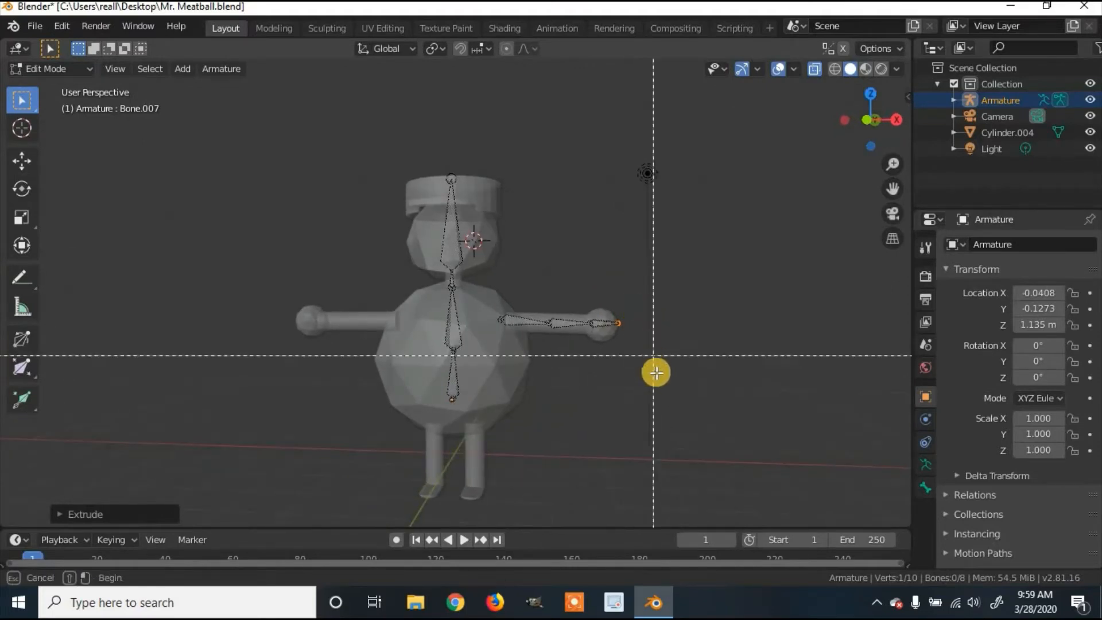
{"action": "left_click_drag", "start_coordinate": [632, 363], "coordinate": [499, 284]}
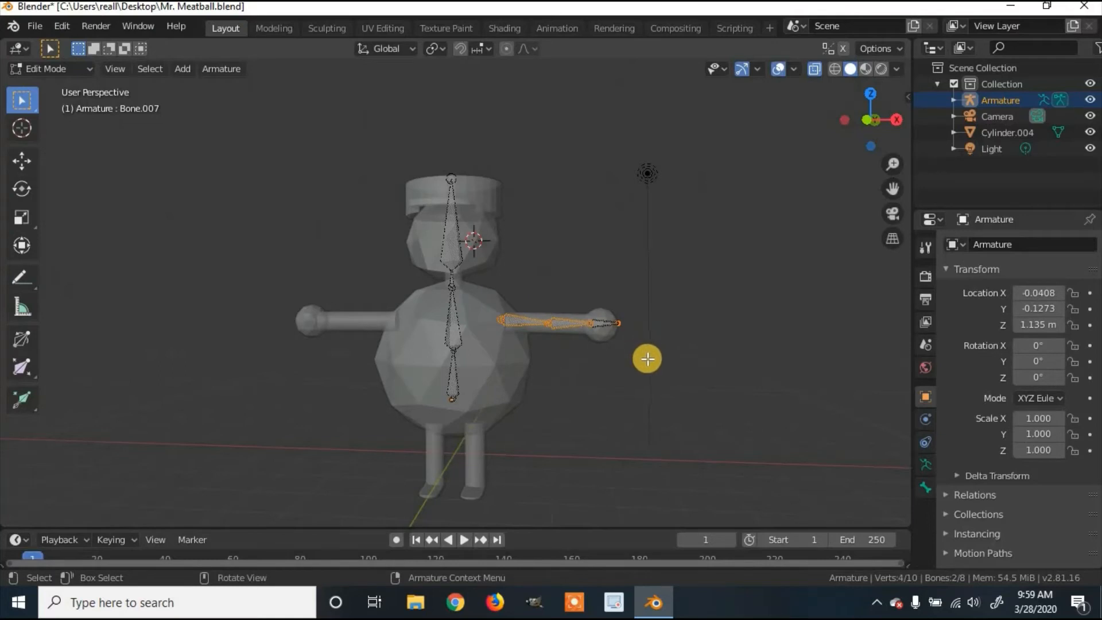
Step: Copy the two right-arm bones and slide the copies about −2.17 m along X toward the left arm
{"action": "key", "text": "b"}
{"action": "left_click_drag", "start_coordinate": [647, 360], "coordinate": [465, 255]}
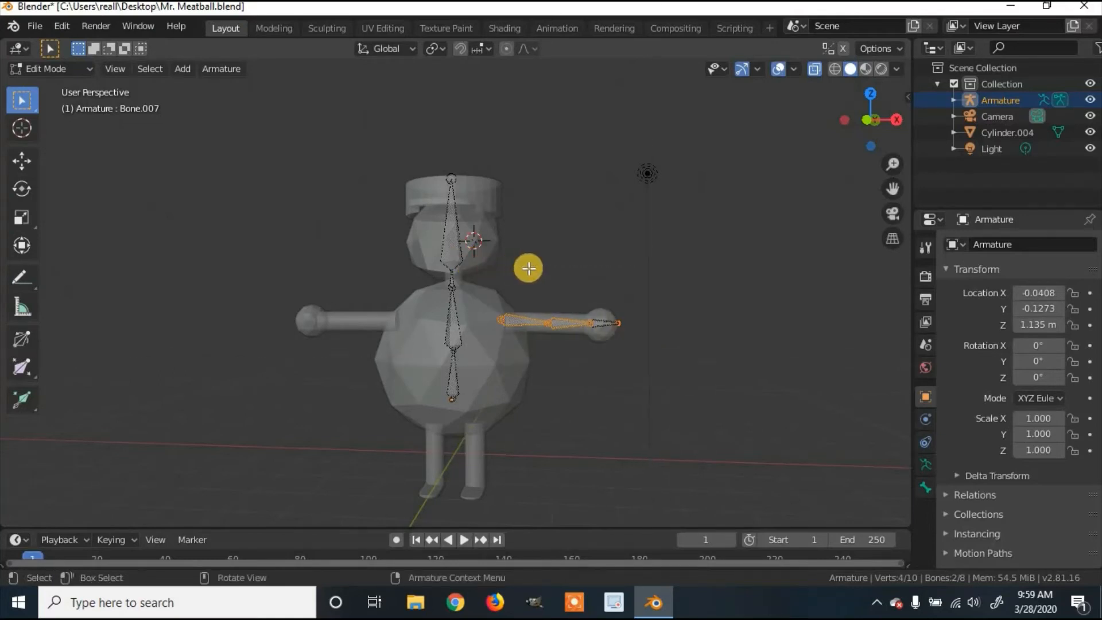
{"action": "key", "text": "e"}
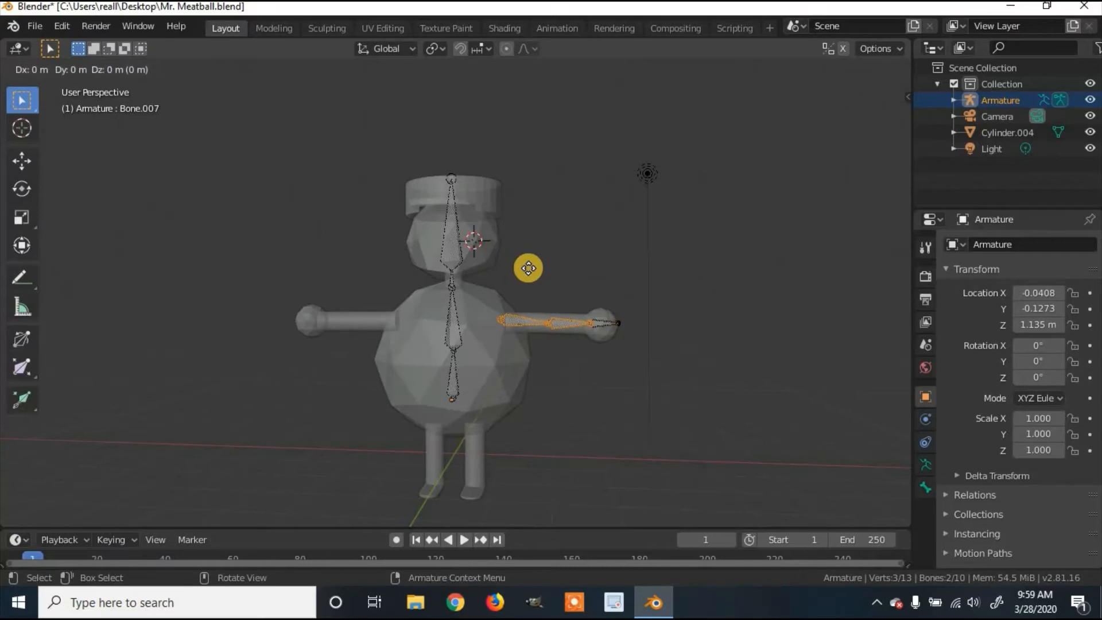
{"action": "key", "text": "x"}
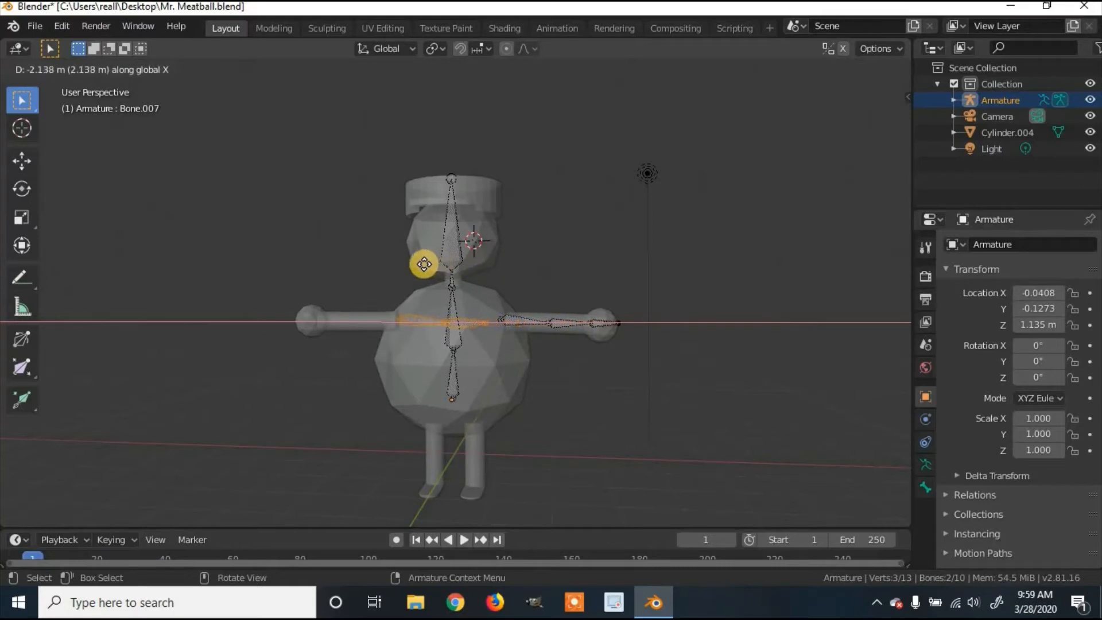
Step: Place the copied arm bones on the left arm, flipped around Y and shifted along X
{"action": "left_click", "coordinate": [422, 269]}
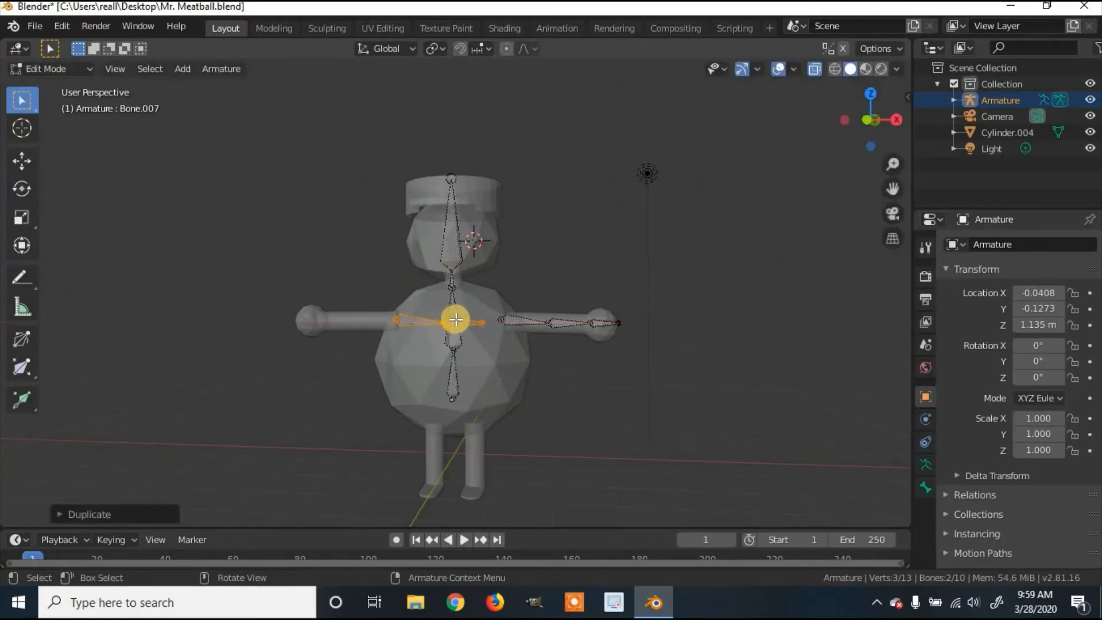
{"action": "key", "text": "r"}
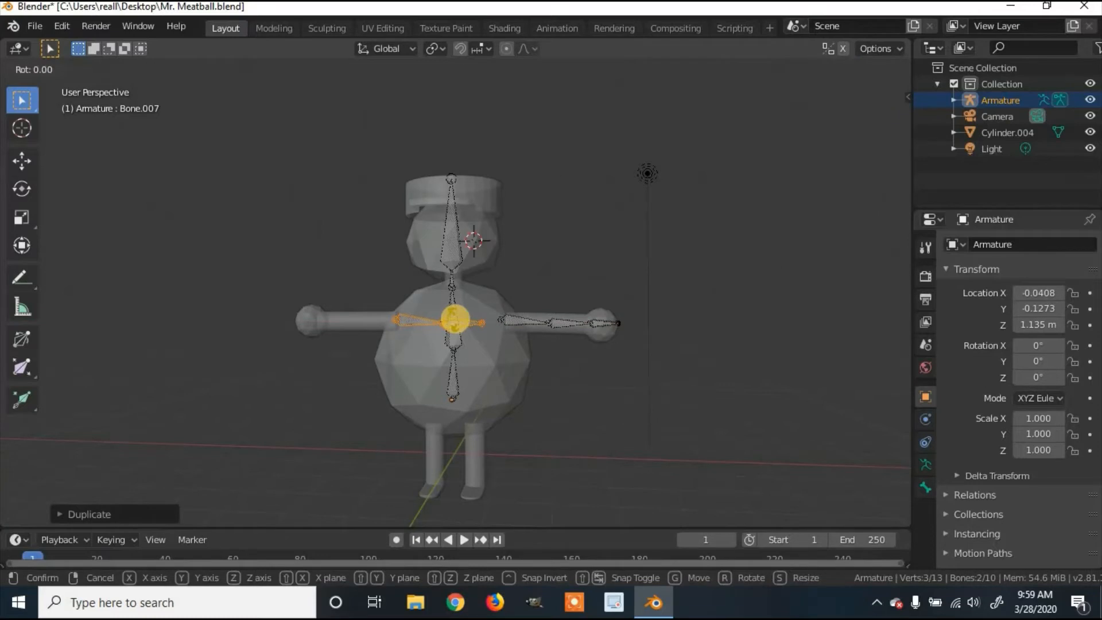
{"action": "key", "text": "y"}
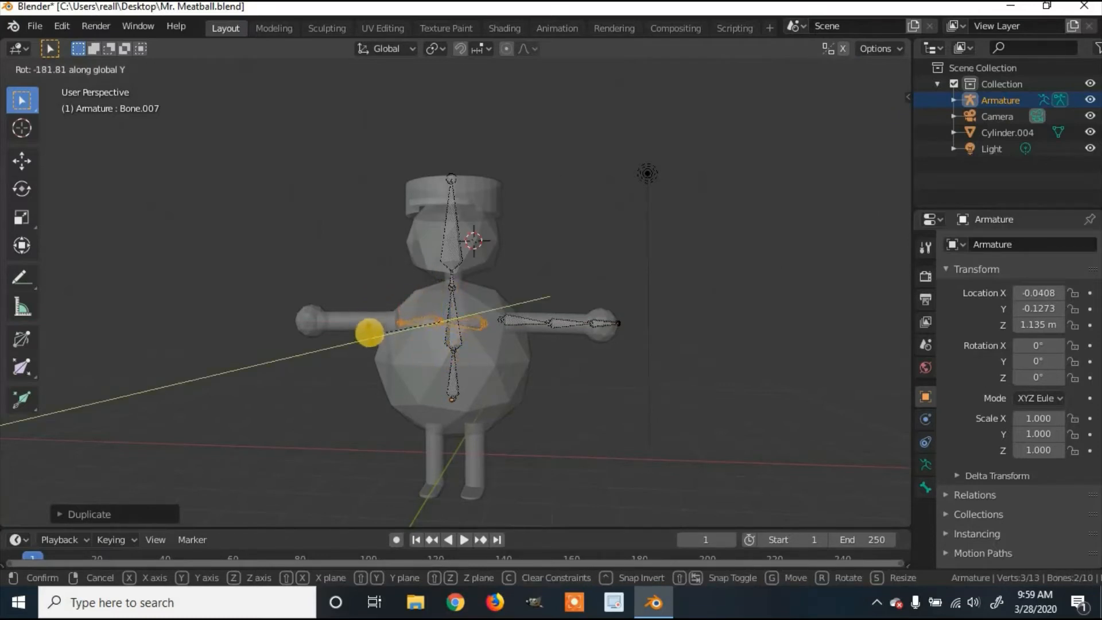
{"action": "left_click", "coordinate": [370, 333]}
{"action": "key", "text": "g"}
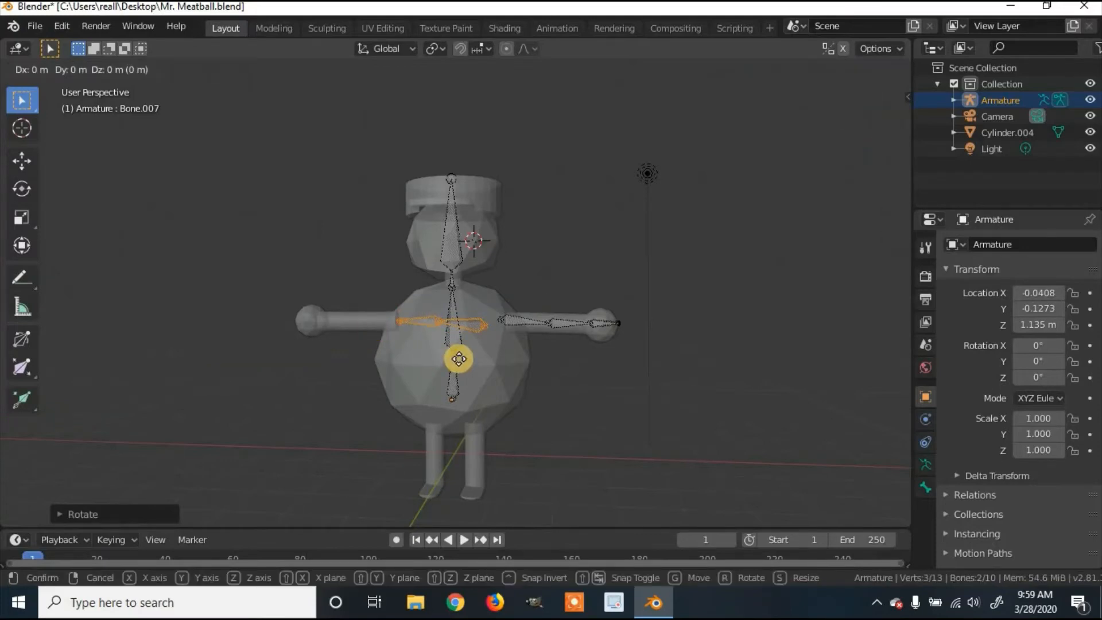
{"action": "key", "text": "x"}
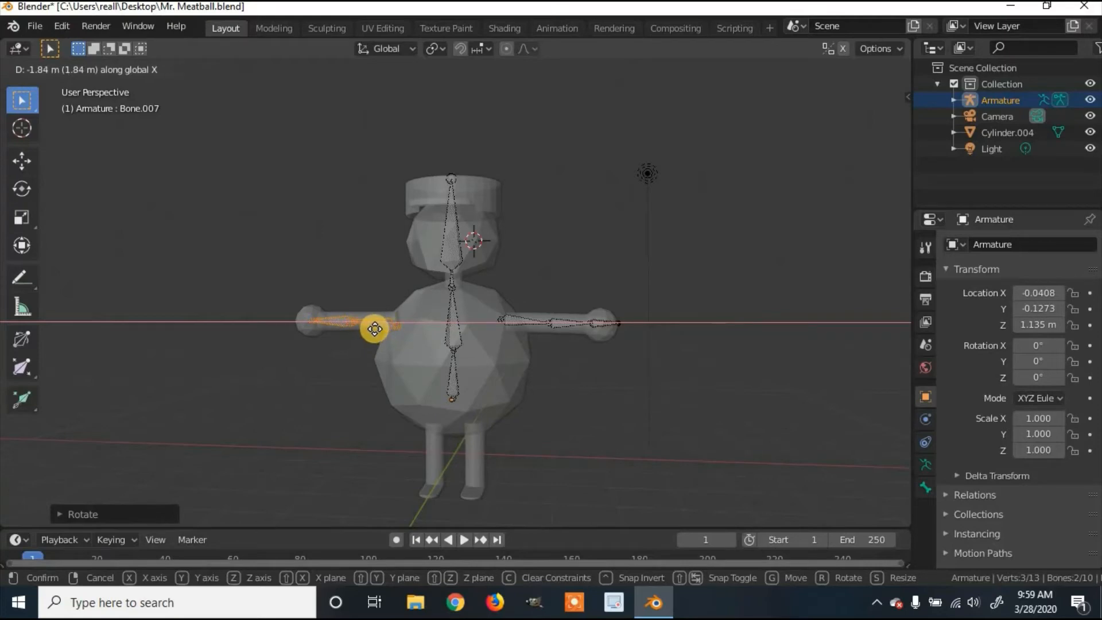
{"action": "left_click", "coordinate": [374, 329]}
Step: Shift the left arm bone along X and extrude a straight bone into the left hand
{"action": "middle_click_drag", "start_coordinate": [423, 374], "coordinate": [397, 358]}
{"action": "key", "text": "g"}
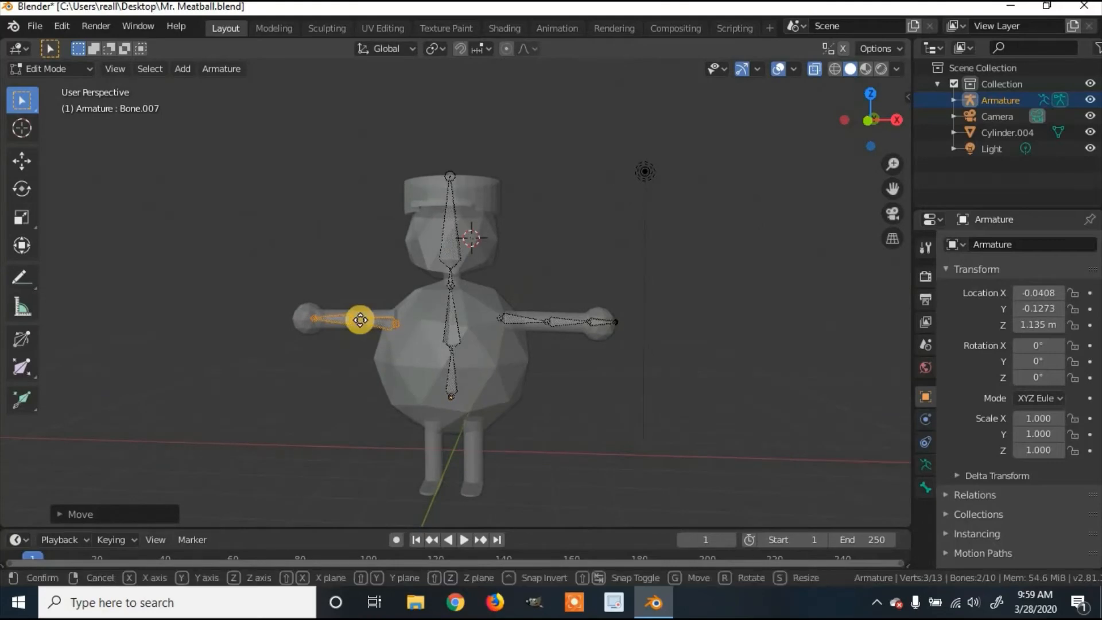
{"action": "key", "text": "x"}
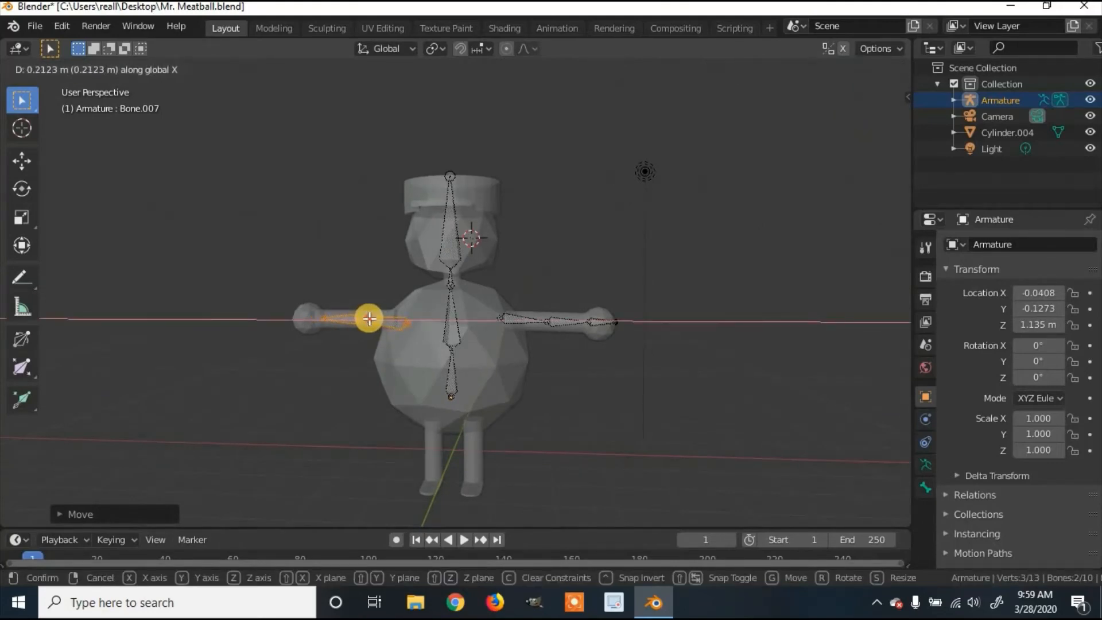
{"action": "left_click", "coordinate": [327, 319]}
{"action": "left_click", "coordinate": [323, 319]}
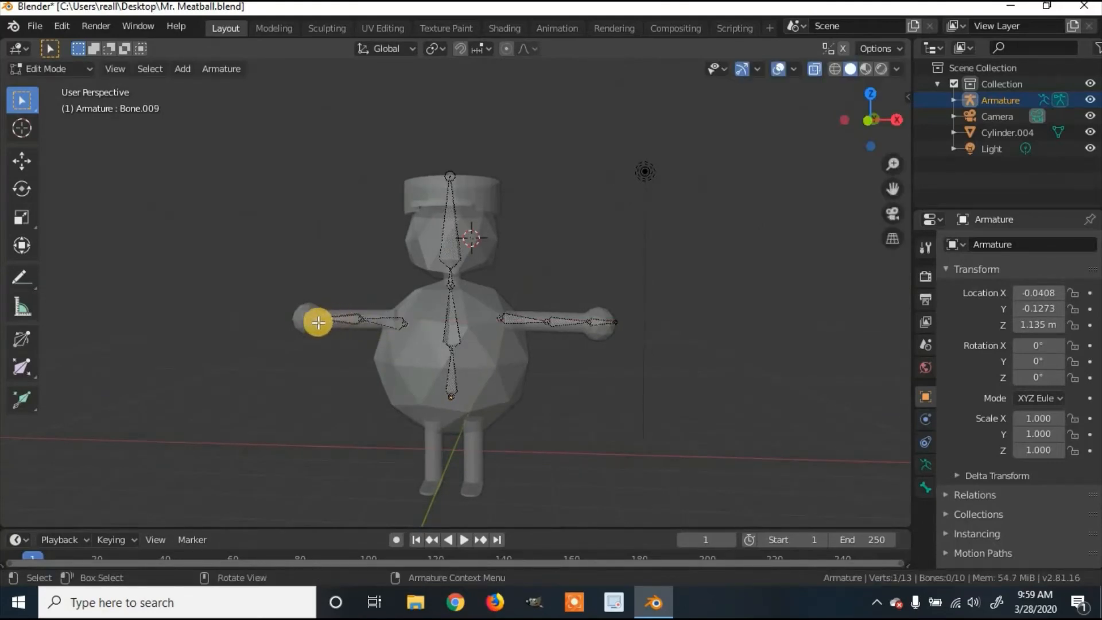
{"action": "key", "text": "e"}
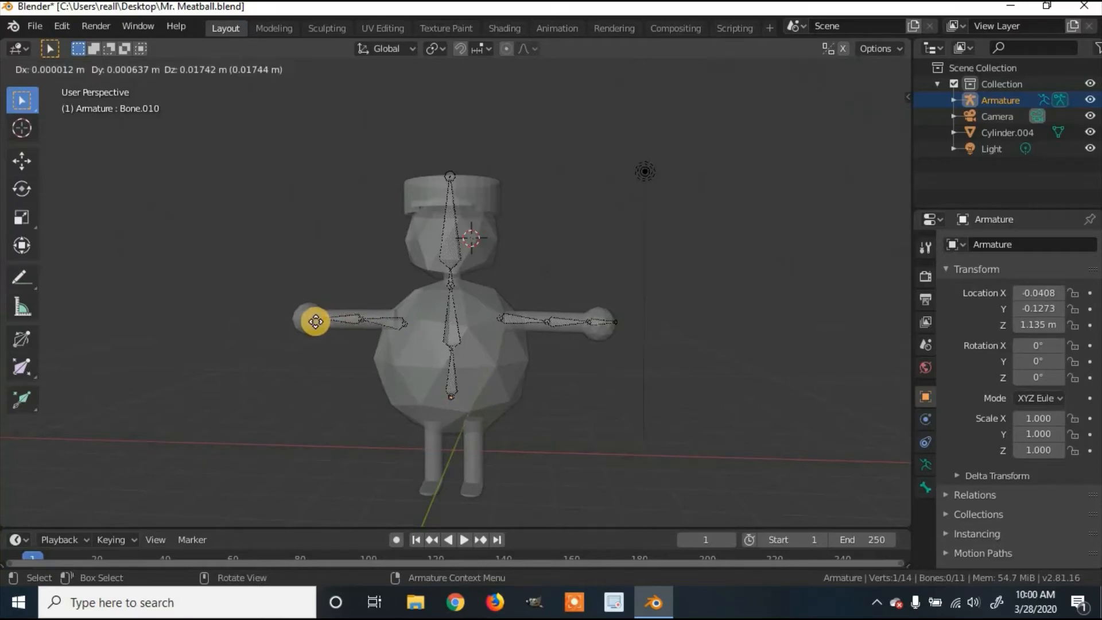
{"action": "key", "text": "x"}
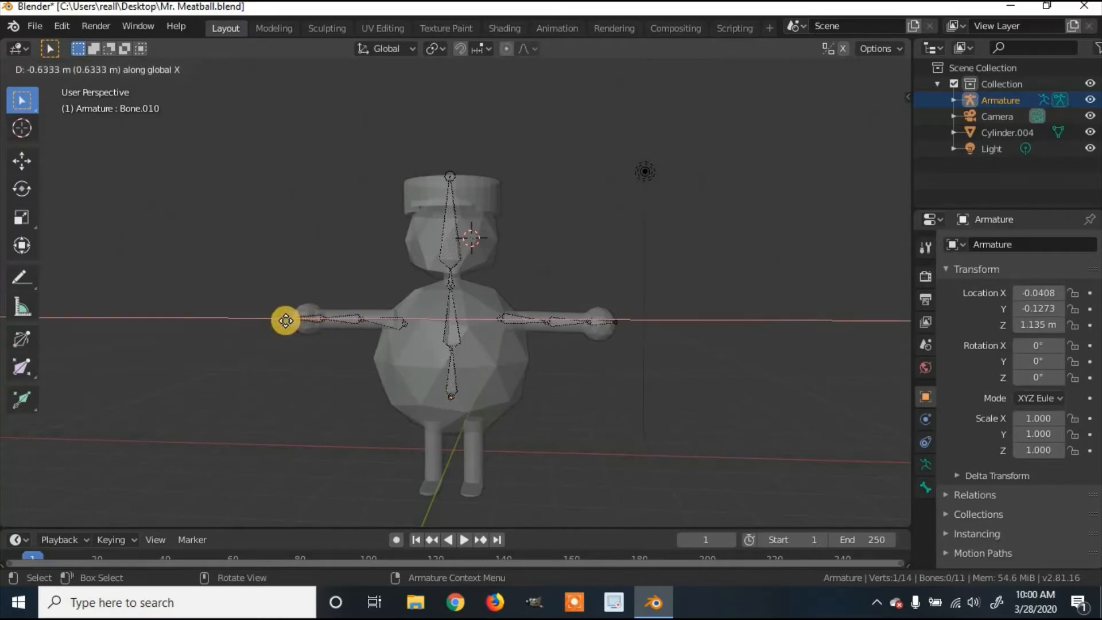
{"action": "left_click", "coordinate": [287, 320]}
Step: Deselect the extruded tip and add a new standalone bone at the 3D cursor
{"action": "middle_click_drag", "start_coordinate": [553, 357], "coordinate": [576, 352]}
{"action": "middle_click_drag", "start_coordinate": [389, 347], "coordinate": [357, 303]}
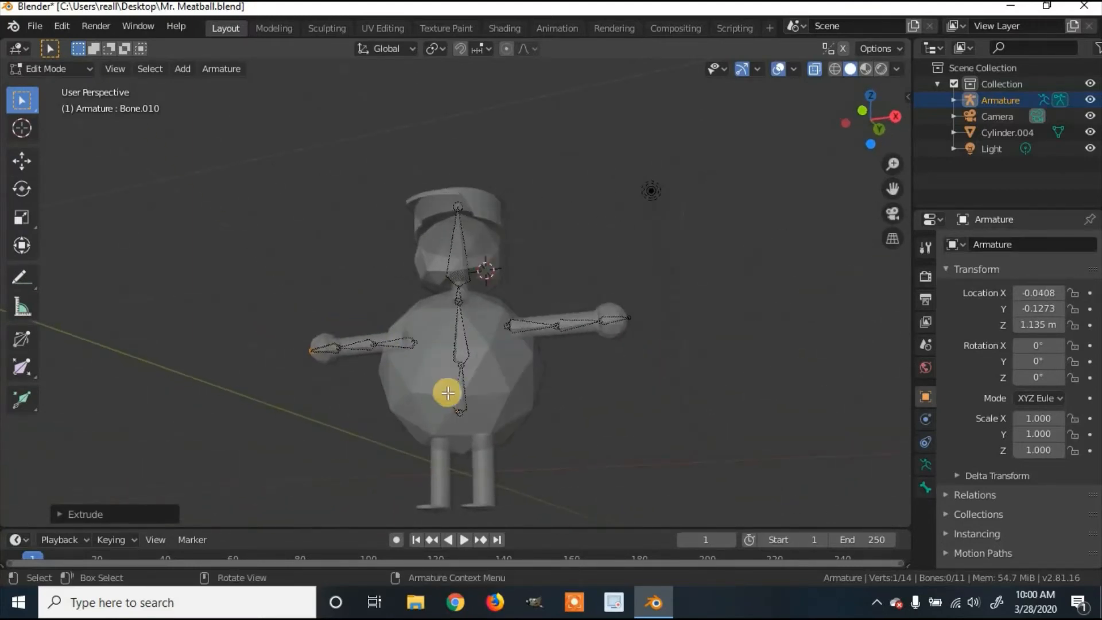
{"action": "middle_click_drag", "start_coordinate": [512, 418], "coordinate": [436, 424]}
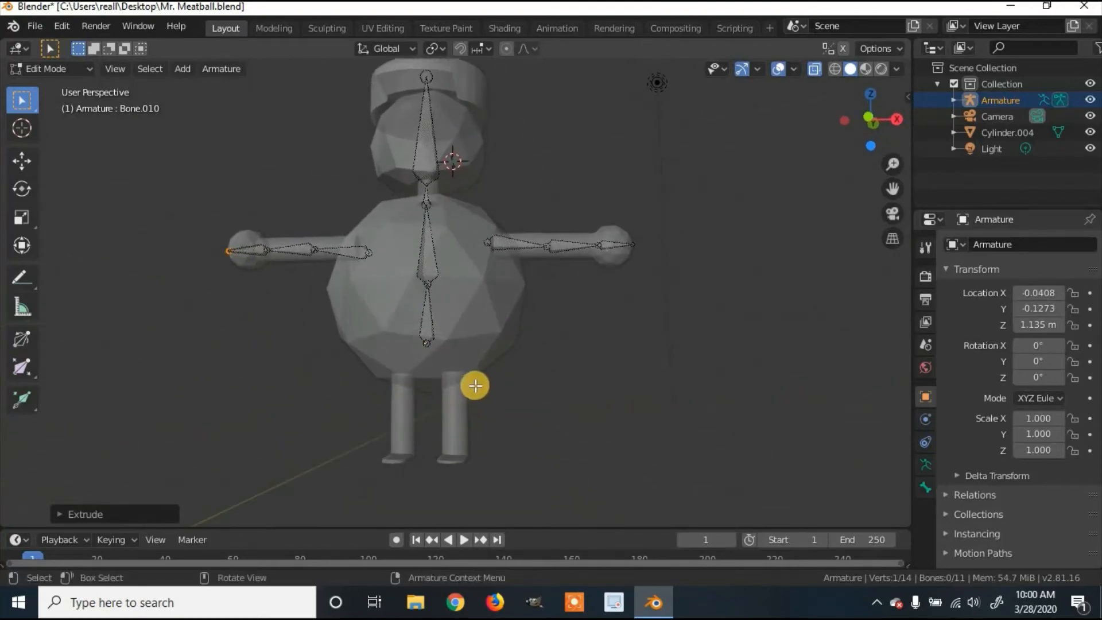
{"action": "left_click", "coordinate": [484, 368]}
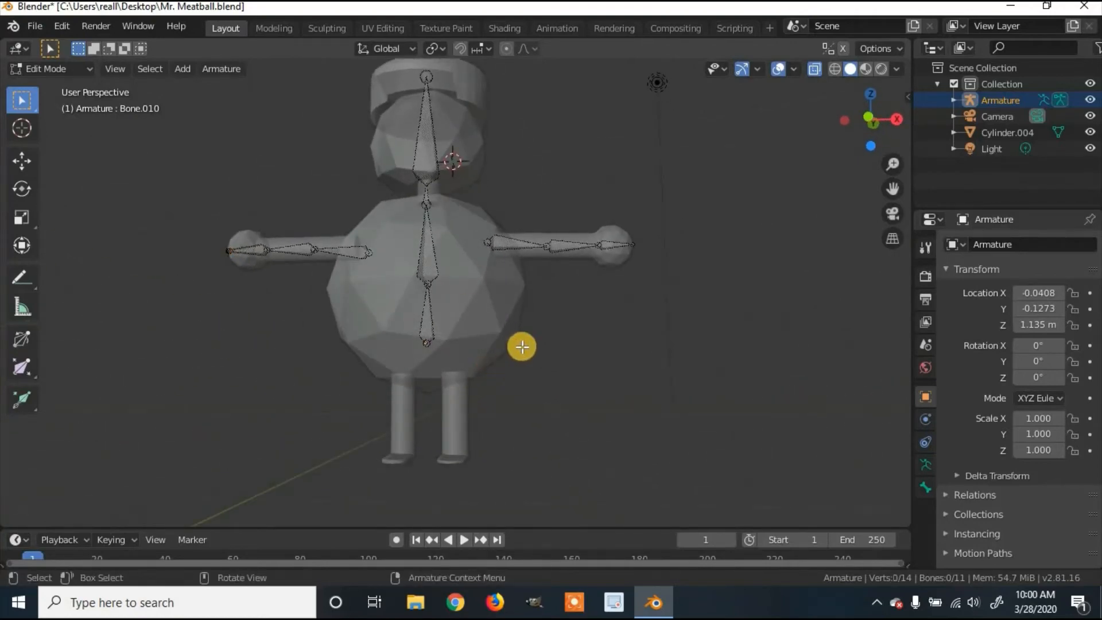
{"action": "key", "text": "shift+a"}
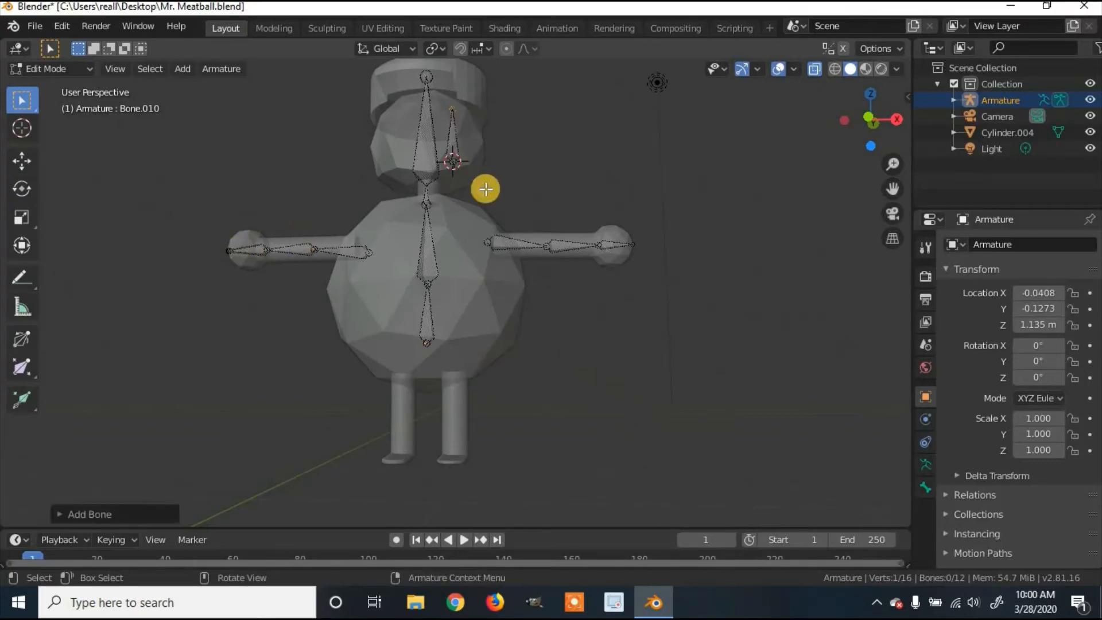
Step: Move both ends of the new bone down from the head into the leg
{"action": "left_click", "coordinate": [464, 153]}
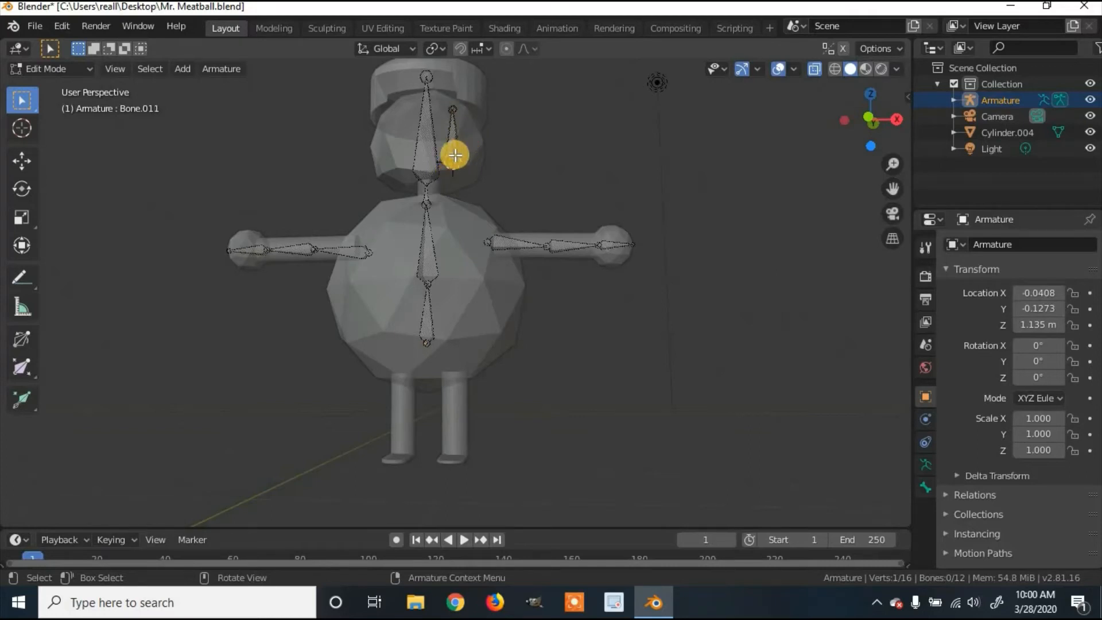
{"action": "key", "text": "g"}
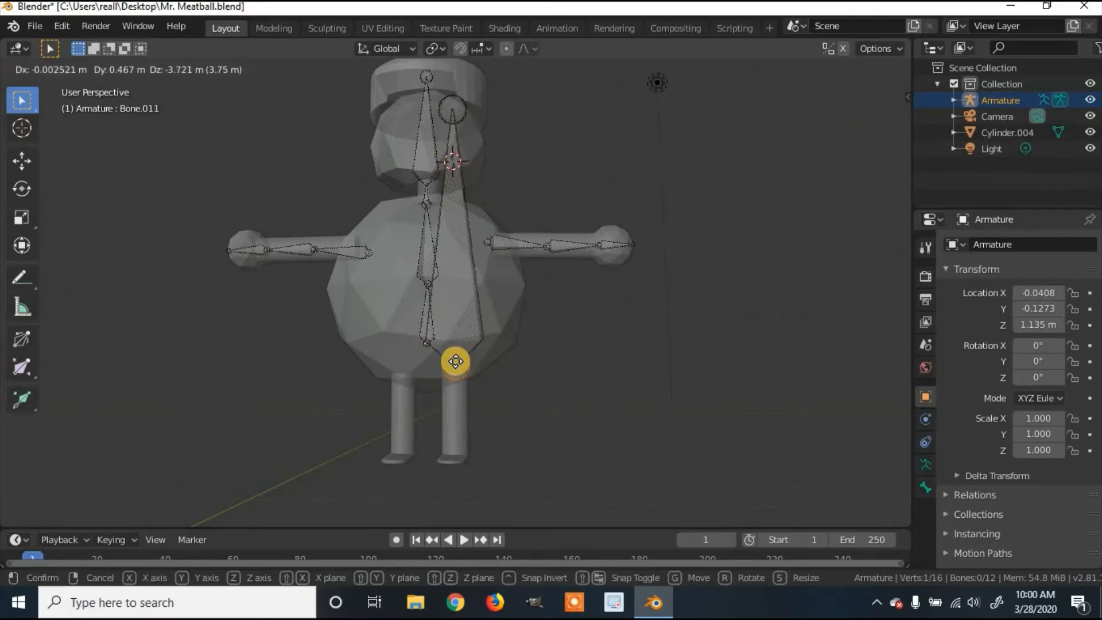
{"action": "left_click", "coordinate": [454, 362]}
{"action": "left_click", "coordinate": [454, 121]}
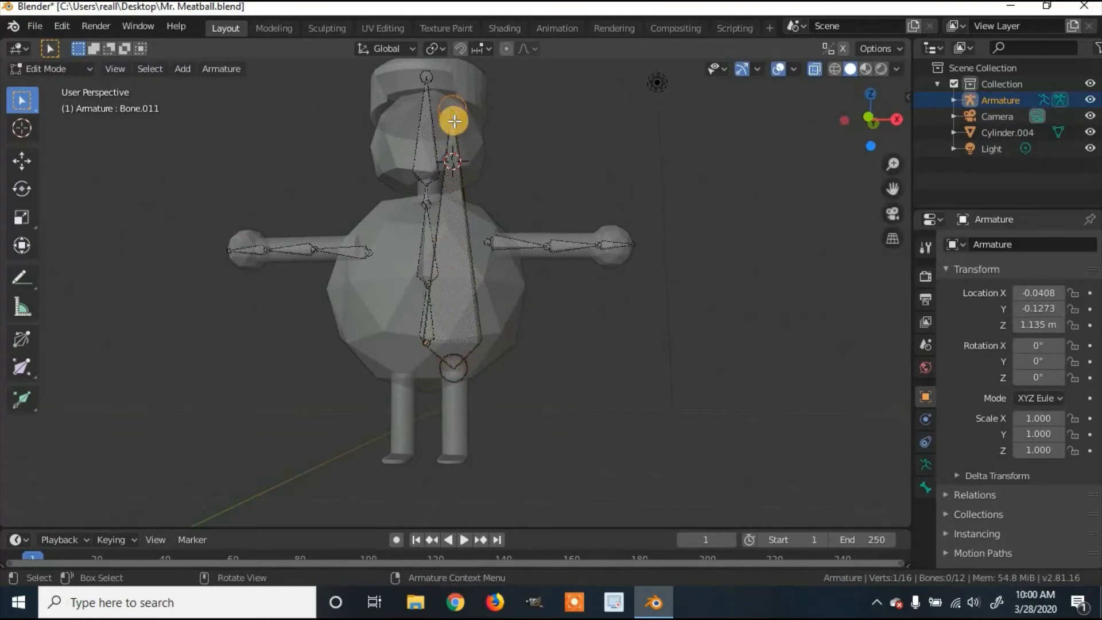
{"action": "key", "text": "g"}
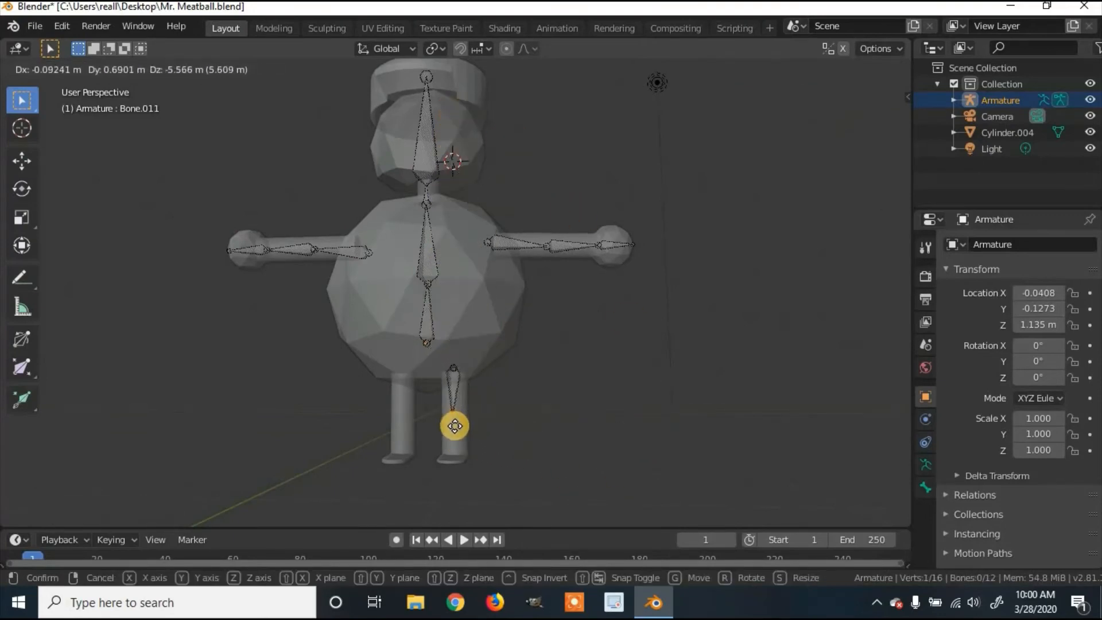
{"action": "left_click", "coordinate": [454, 426]}
Step: Align the leg bone along X, then along Y from a side view
{"action": "middle_click_drag", "start_coordinate": [573, 423], "coordinate": [529, 426]}
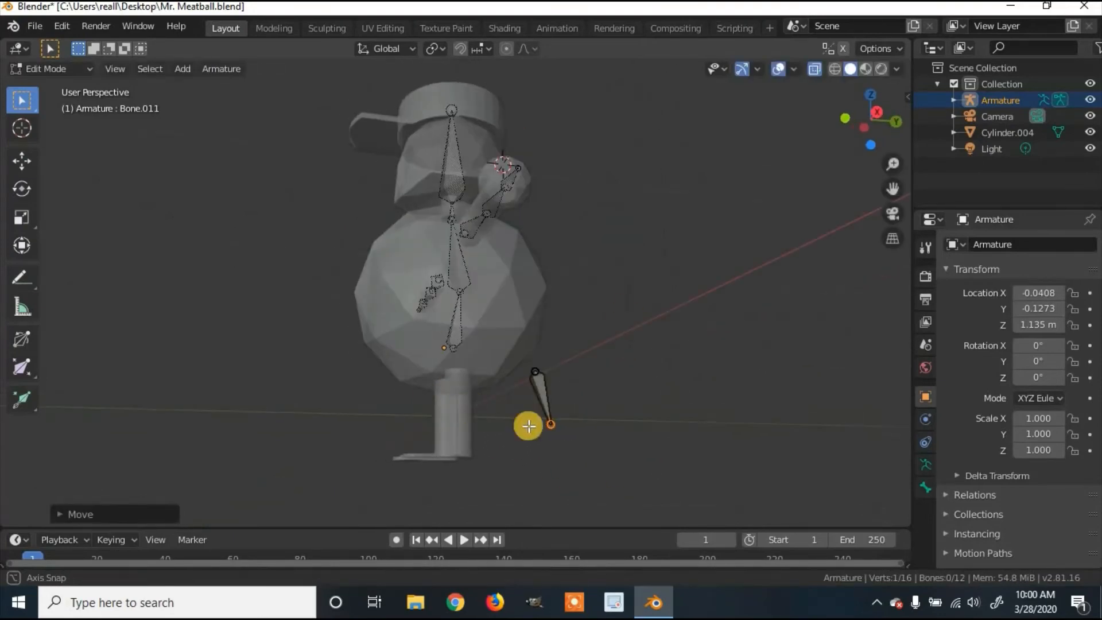
{"action": "left_click", "coordinate": [547, 396]}
{"action": "key", "text": "g"}
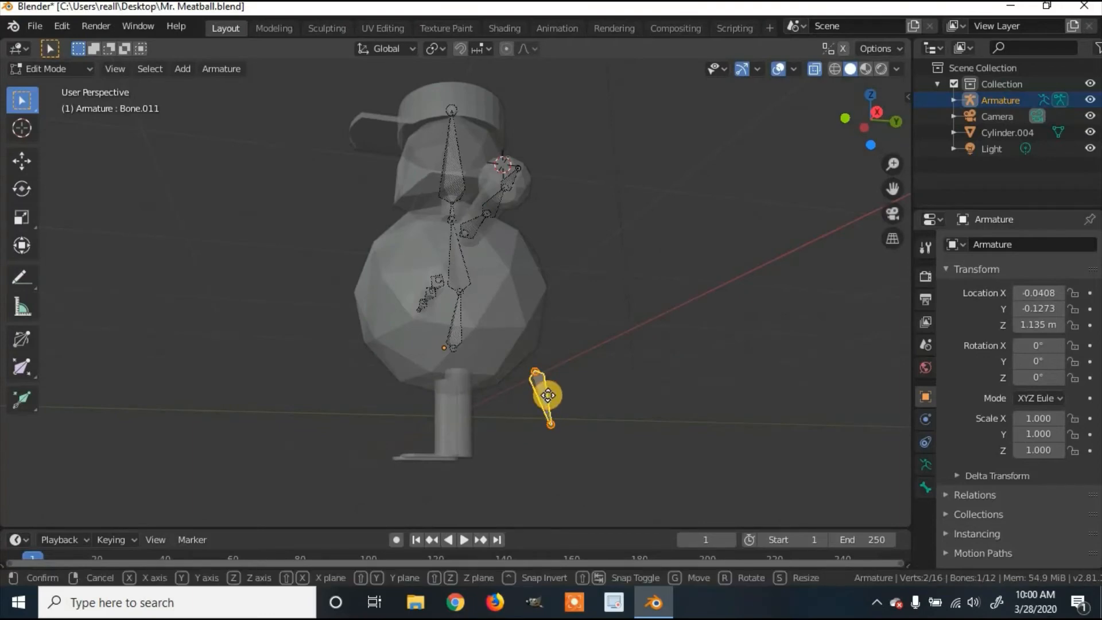
{"action": "key", "text": "x"}
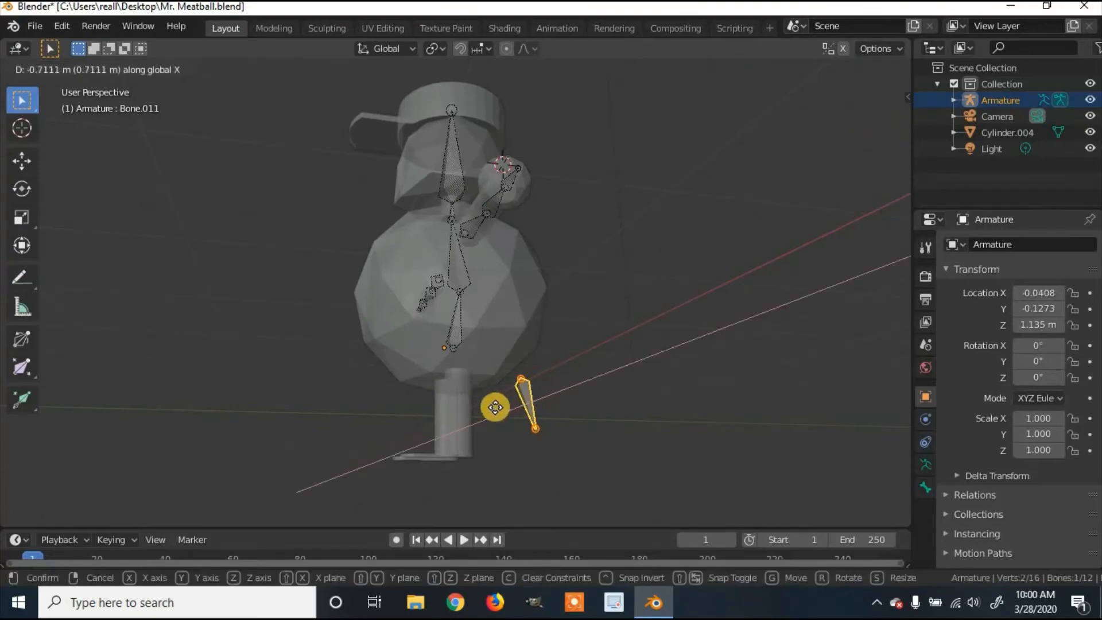
{"action": "left_click", "coordinate": [456, 437]}
{"action": "middle_click_drag", "start_coordinate": [459, 467], "coordinate": [581, 428]}
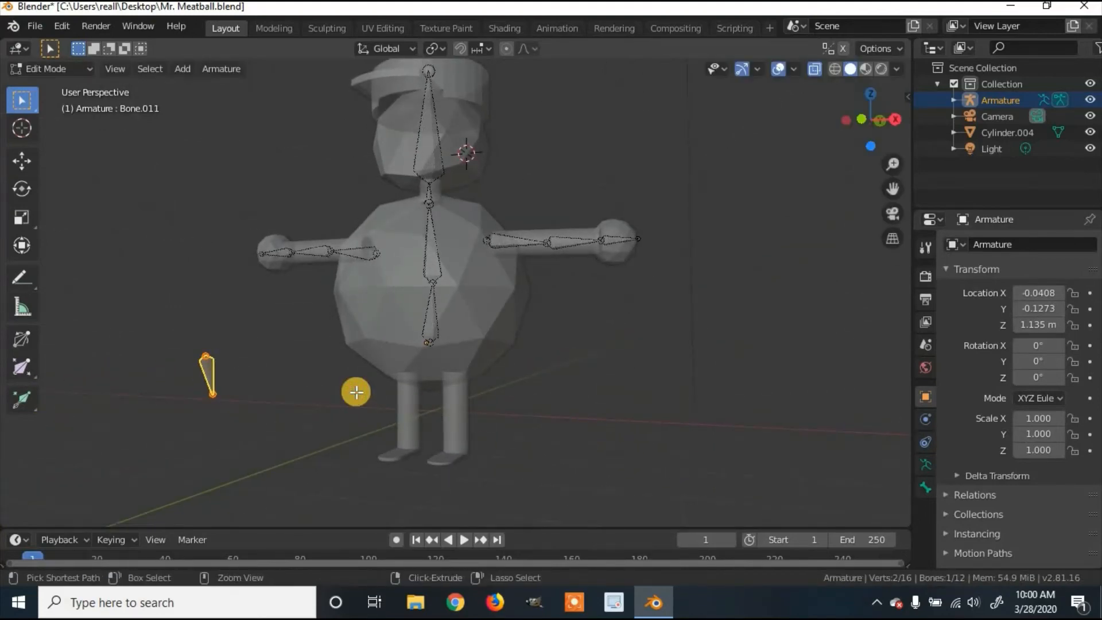
{"action": "middle_click_drag", "start_coordinate": [356, 392], "coordinate": [504, 377]}
{"action": "key", "text": "g"}
{"action": "key", "text": "y"}
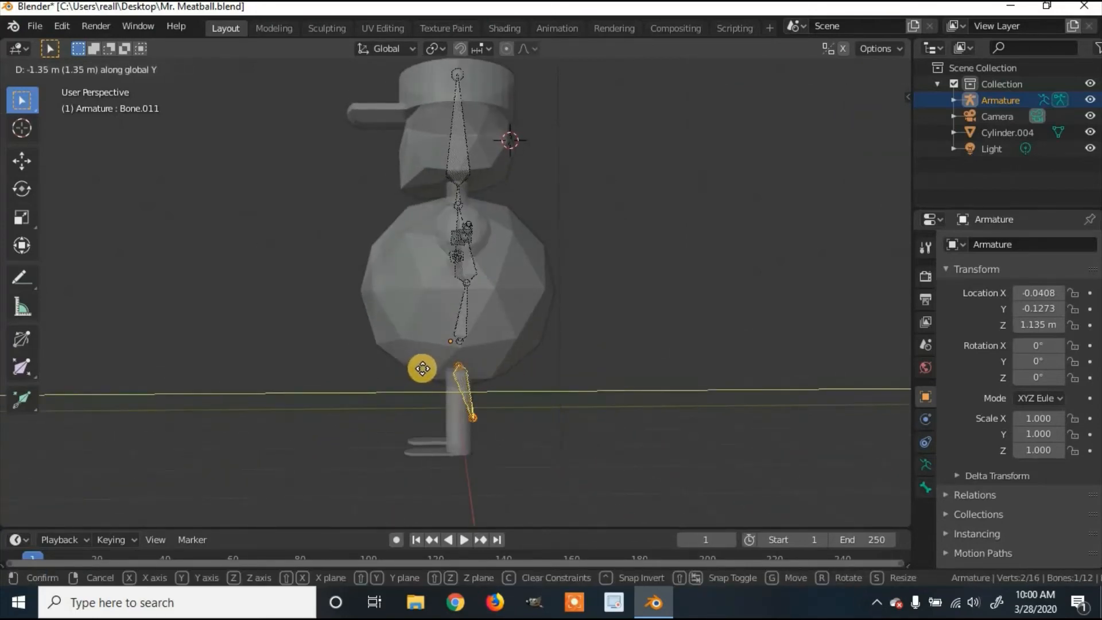
{"action": "left_click", "coordinate": [422, 371]}
Step: Nudge the leg bone slightly along Y and X so it sits inside the leg
{"action": "middle_click_drag", "start_coordinate": [524, 394], "coordinate": [474, 399]}
{"action": "key", "text": "g"}
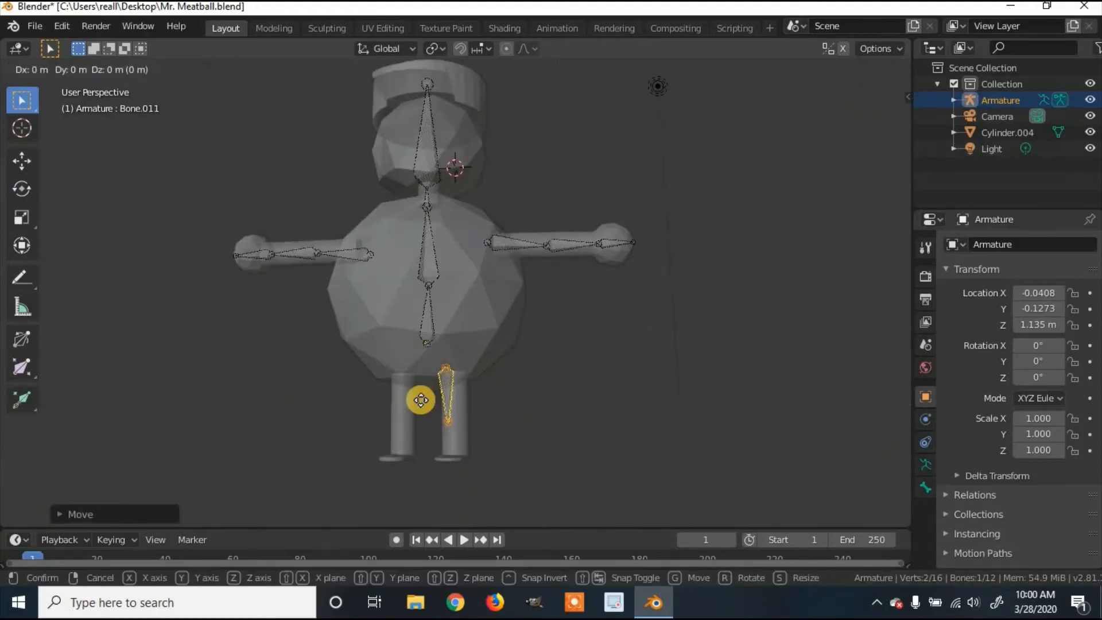
{"action": "key", "text": "y"}
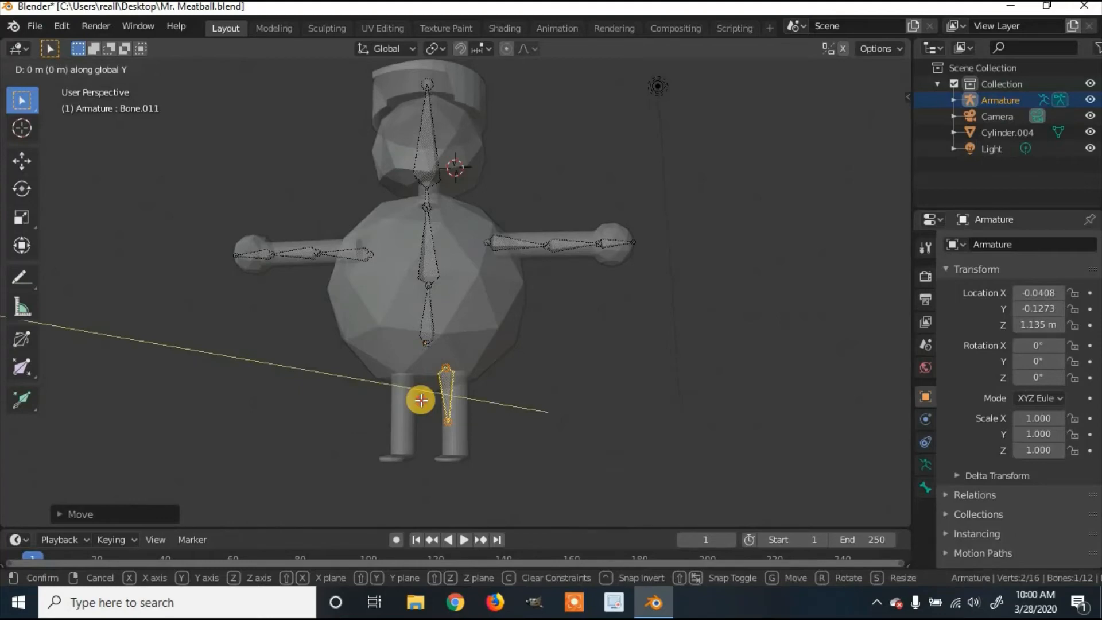
{"action": "left_click", "coordinate": [421, 400]}
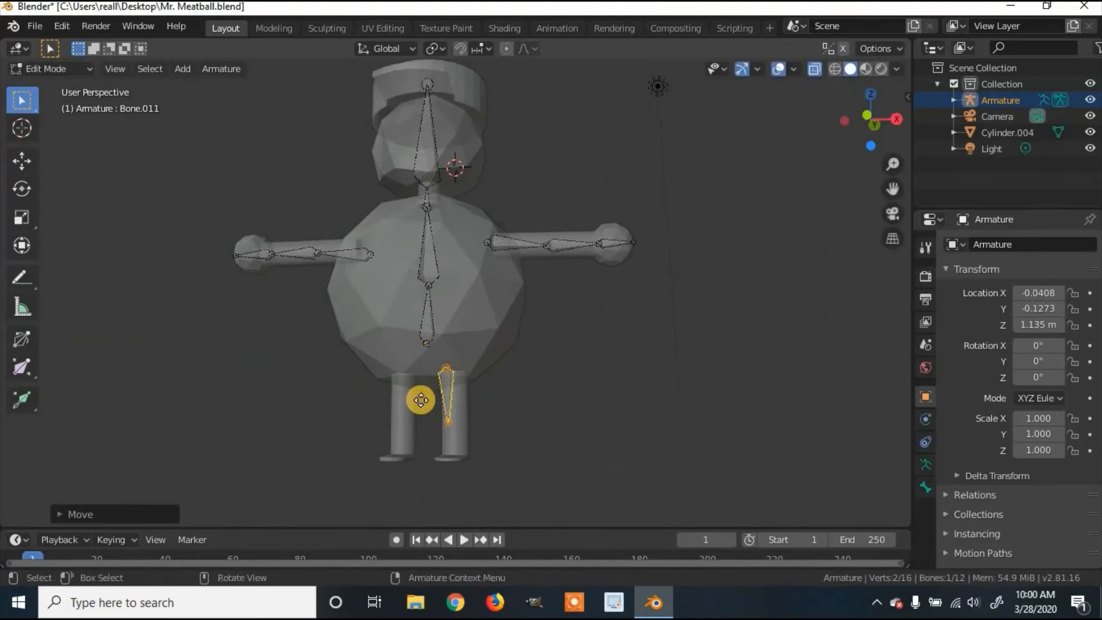
{"action": "key", "text": "g"}
{"action": "key", "text": "x"}
{"action": "left_click", "coordinate": [431, 397]}
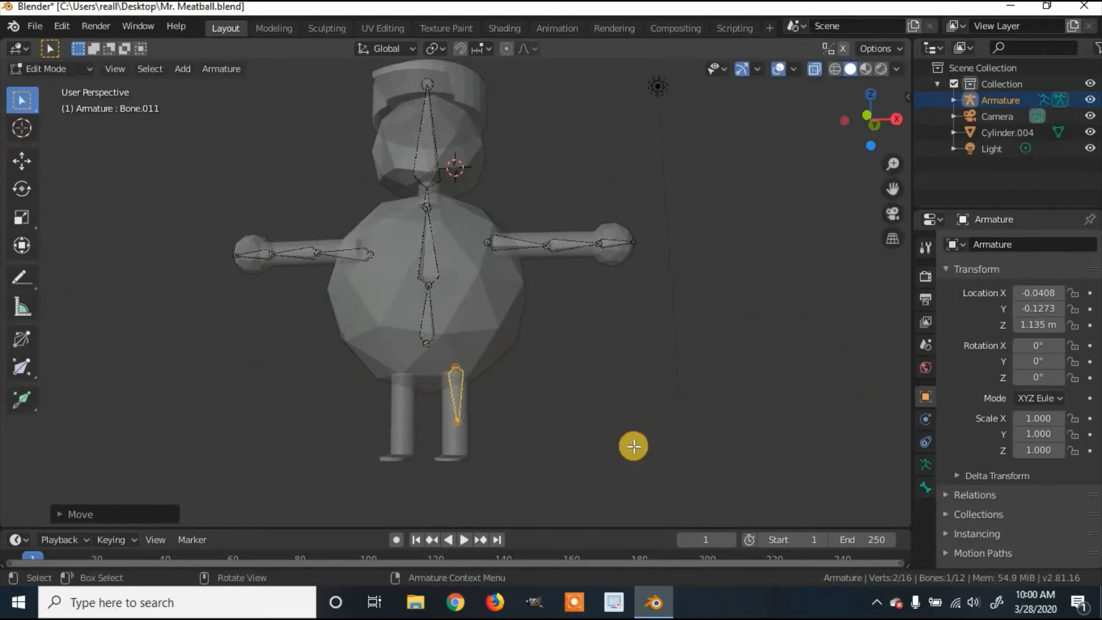
Step: Adjust the leg bone's lower joint along X and Y from a side view
{"action": "middle_click_drag", "start_coordinate": [634, 446], "coordinate": [477, 415]}
{"action": "left_click", "coordinate": [483, 418]}
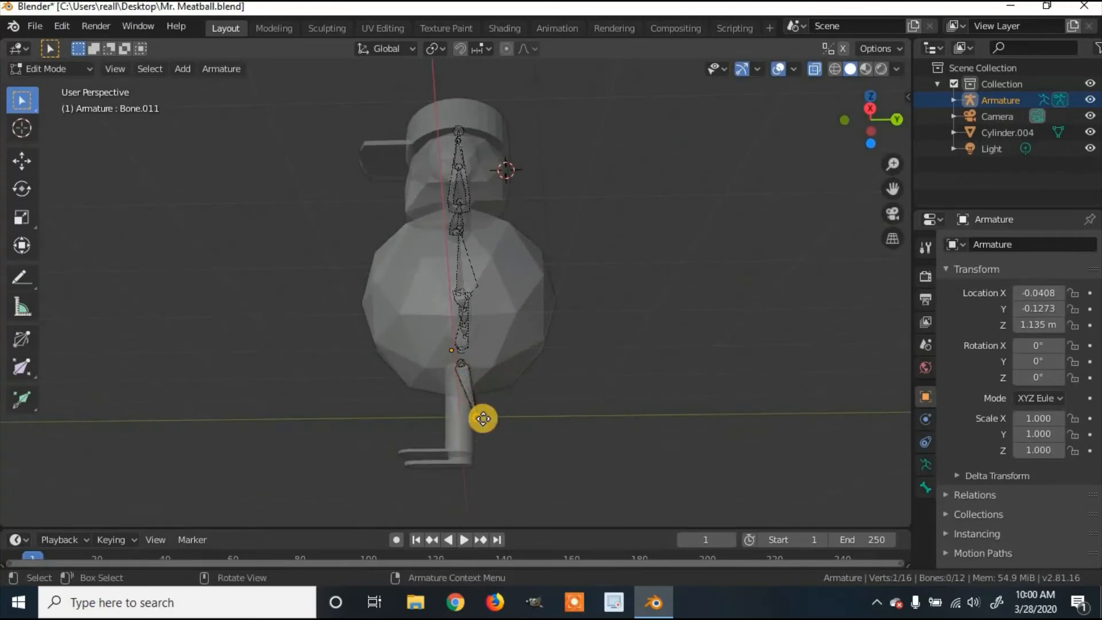
{"action": "key", "text": "g"}
{"action": "key", "text": "x"}
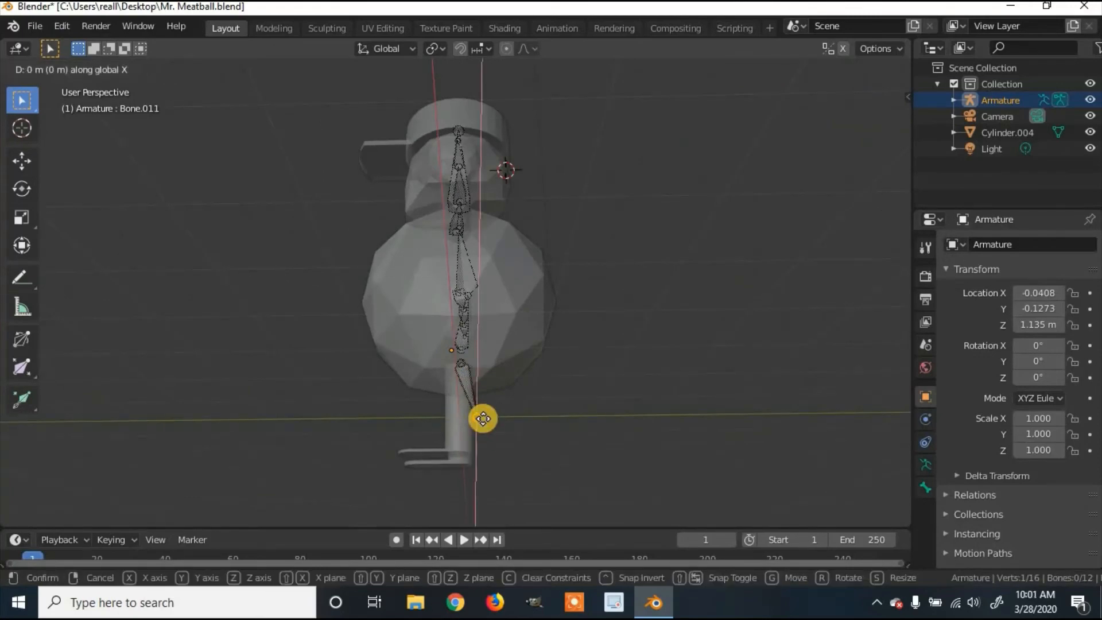
{"action": "left_click", "coordinate": [481, 416]}
{"action": "key", "text": "g"}
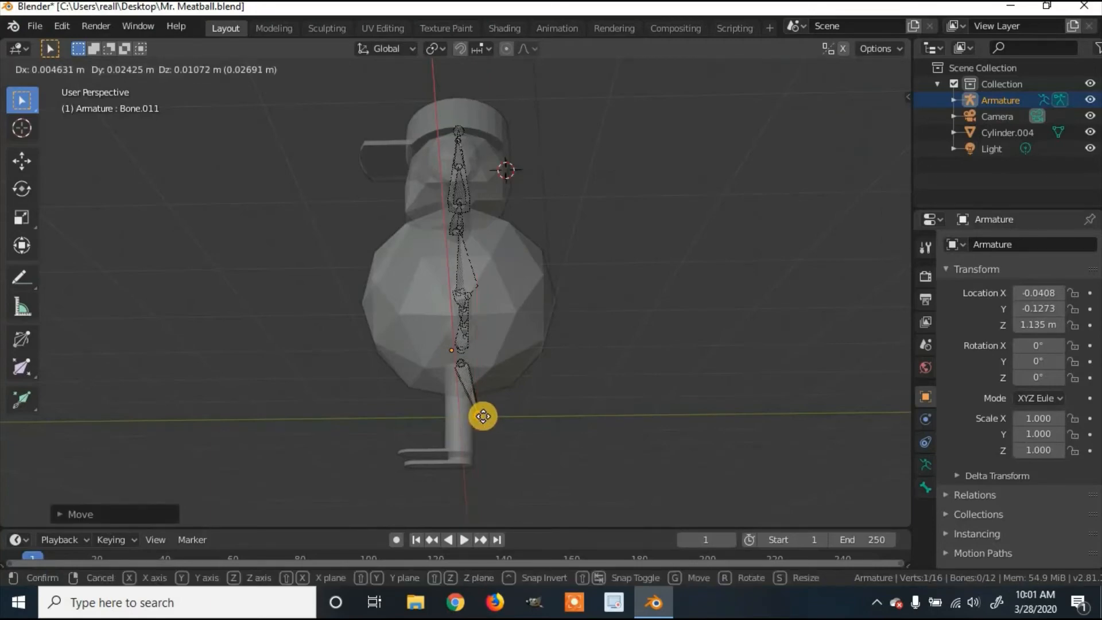
{"action": "key", "text": "y"}
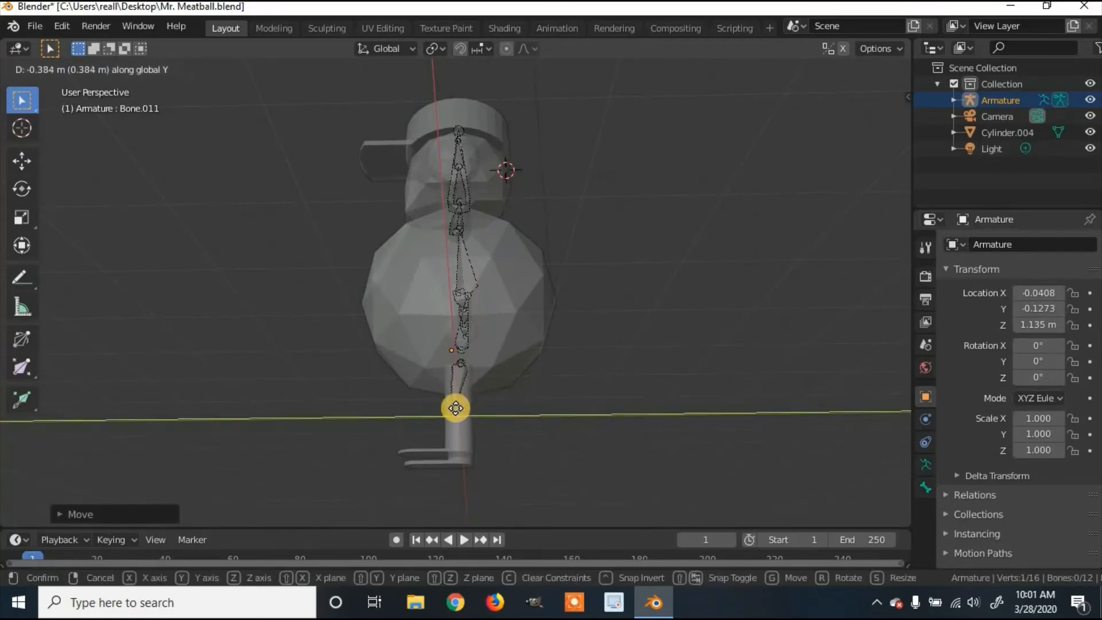
{"action": "left_click", "coordinate": [456, 408]}
Step: Refine the lower joint's position along Y from the front view
{"action": "middle_click_drag", "start_coordinate": [585, 420], "coordinate": [644, 445]}
{"action": "key", "text": "g"}
{"action": "key", "text": "y"}
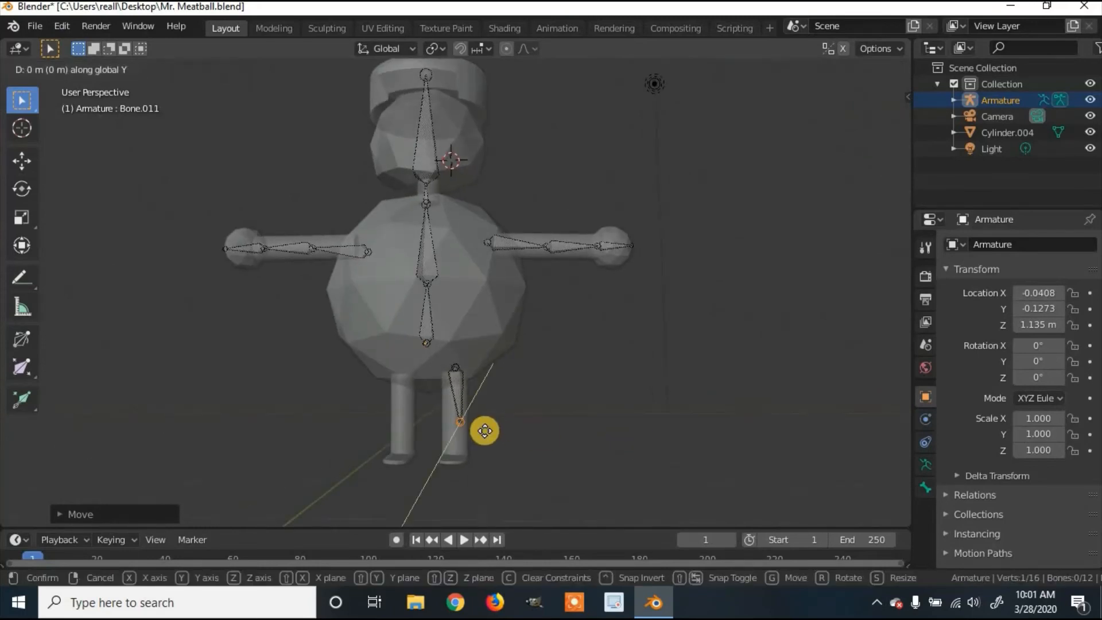
{"action": "left_click", "coordinate": [485, 431]}
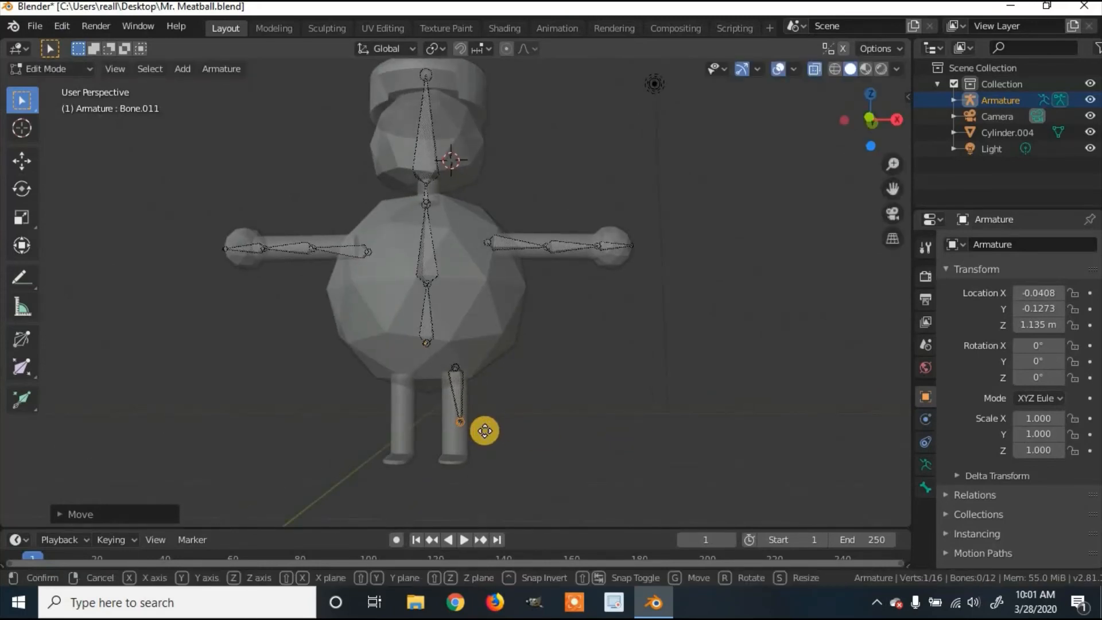
{"action": "key", "text": "g"}
{"action": "key", "text": "y"}
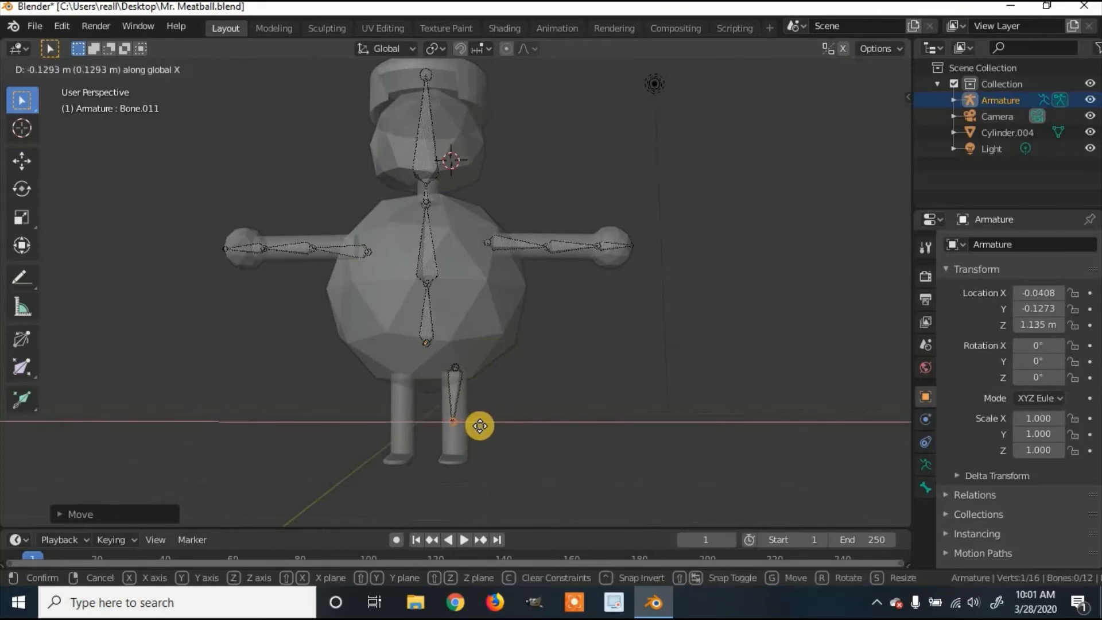
{"action": "left_click", "coordinate": [440, 412]}
Step: Cancel a vertical joint move and extrude a new bone from the lower leg joint
{"action": "mouse_move", "coordinate": [440, 412]}
{"action": "middle_mouse_down"}
{"action": "mouse_move", "coordinate": [381, 423]}
{"action": "mouse_move", "coordinate": [443, 424]}
{"action": "middle_mouse_up"}
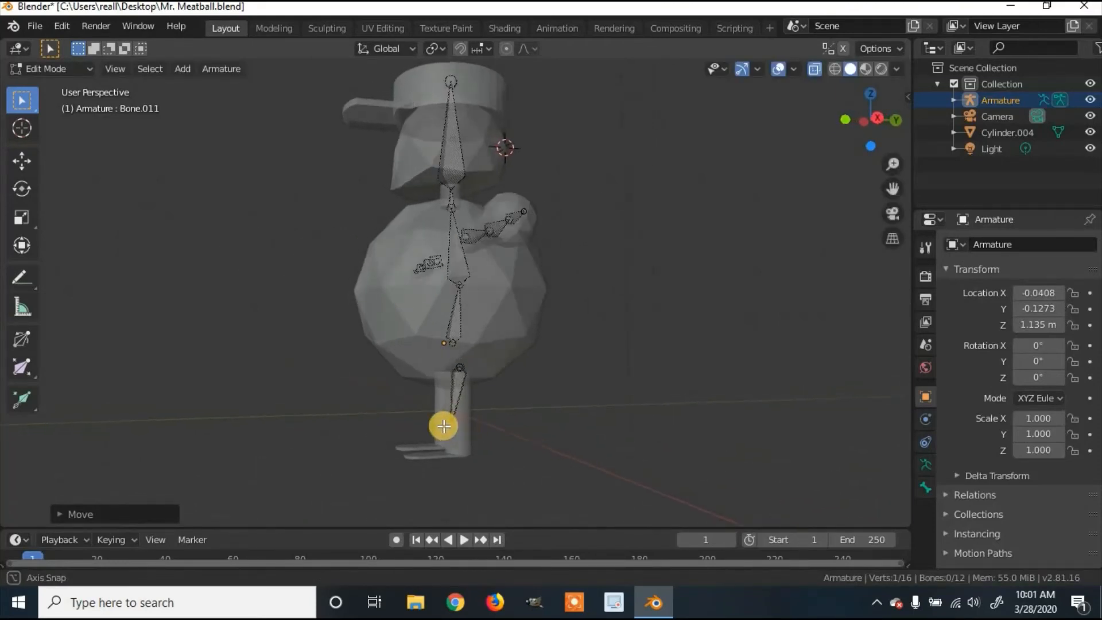
{"action": "key", "text": "g"}
{"action": "key", "text": "z"}
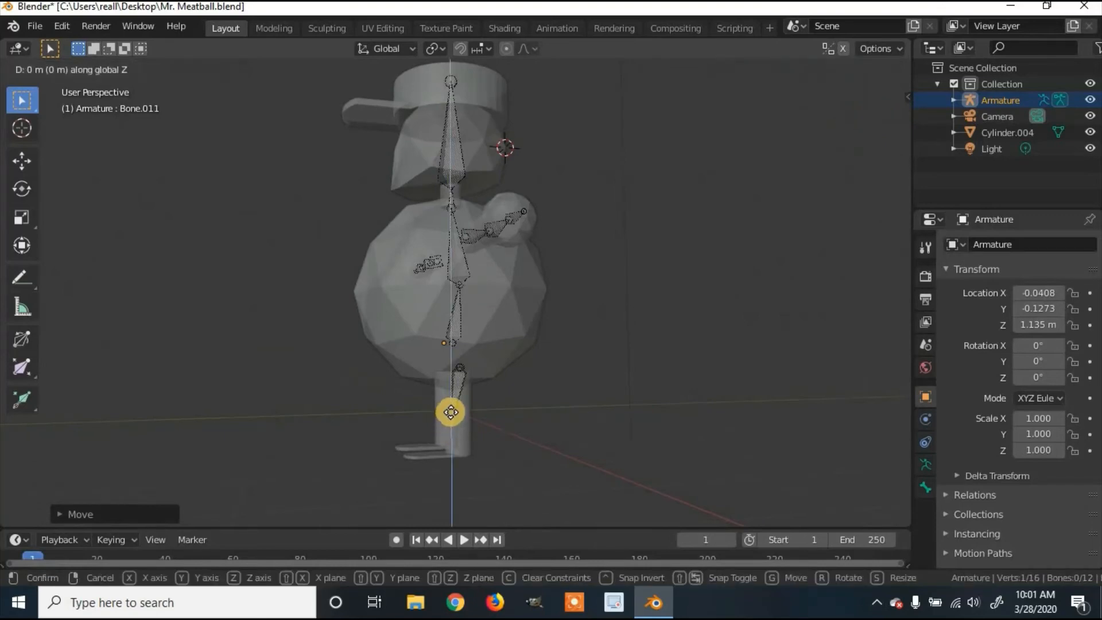
{"action": "right_click", "coordinate": [453, 412]}
{"action": "middle_click_drag", "start_coordinate": [509, 414], "coordinate": [457, 430]}
{"action": "key", "text": "e"}
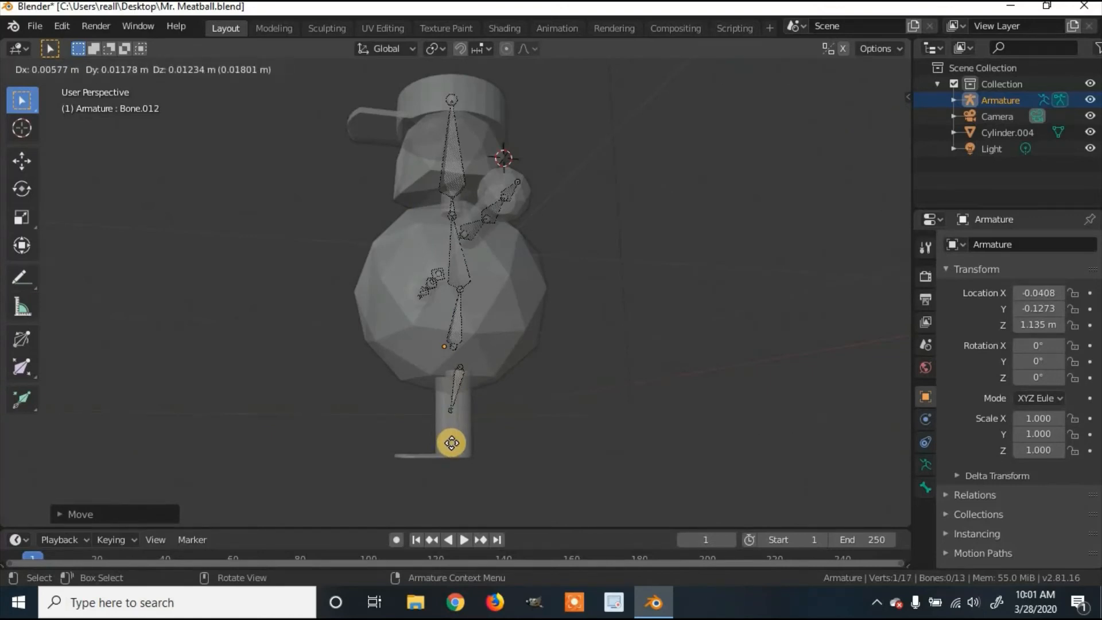
Step: Cancel the vertical extrusion and move the new bone's tip along Y
{"action": "key", "text": "z"}
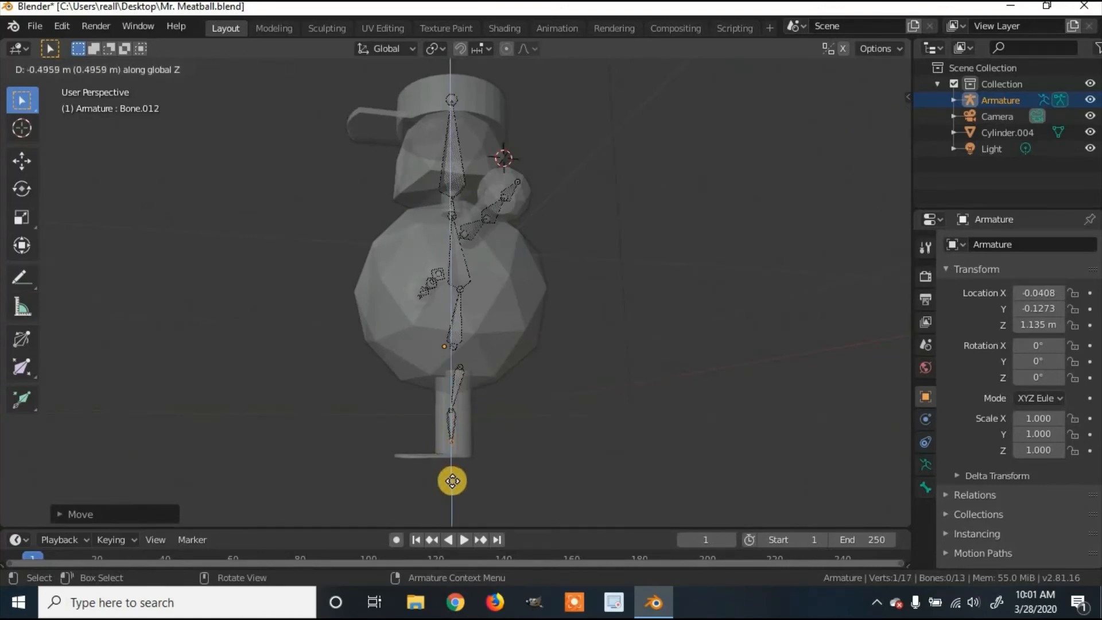
{"action": "right_click", "coordinate": [452, 485]}
{"action": "middle_click_drag", "start_coordinate": [452, 485], "coordinate": [455, 457]}
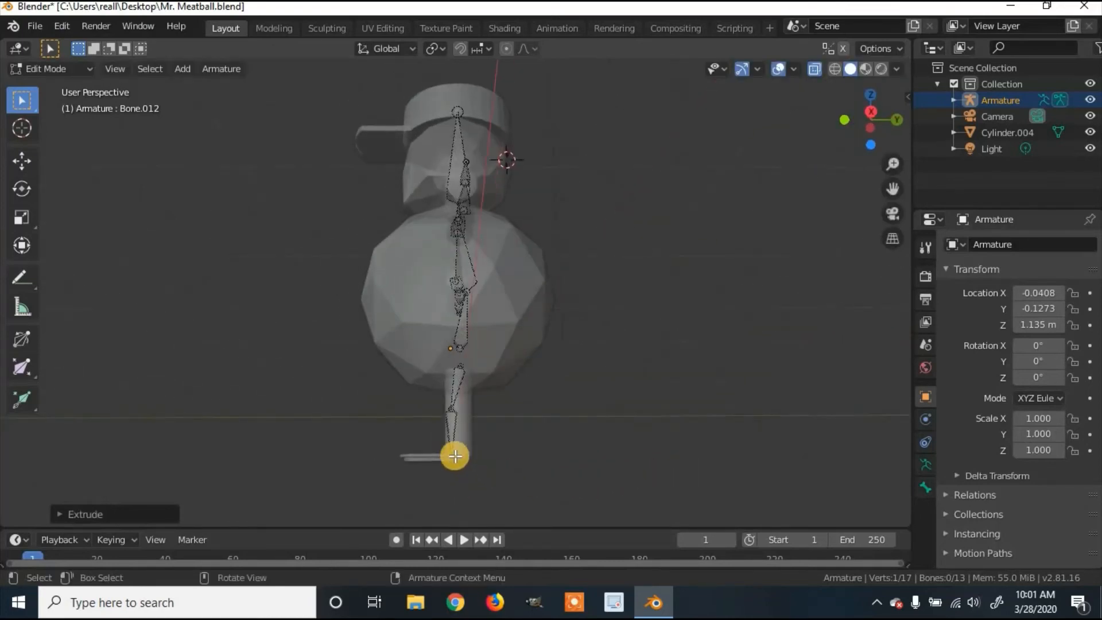
{"action": "key", "text": "g"}
{"action": "key", "text": "y"}
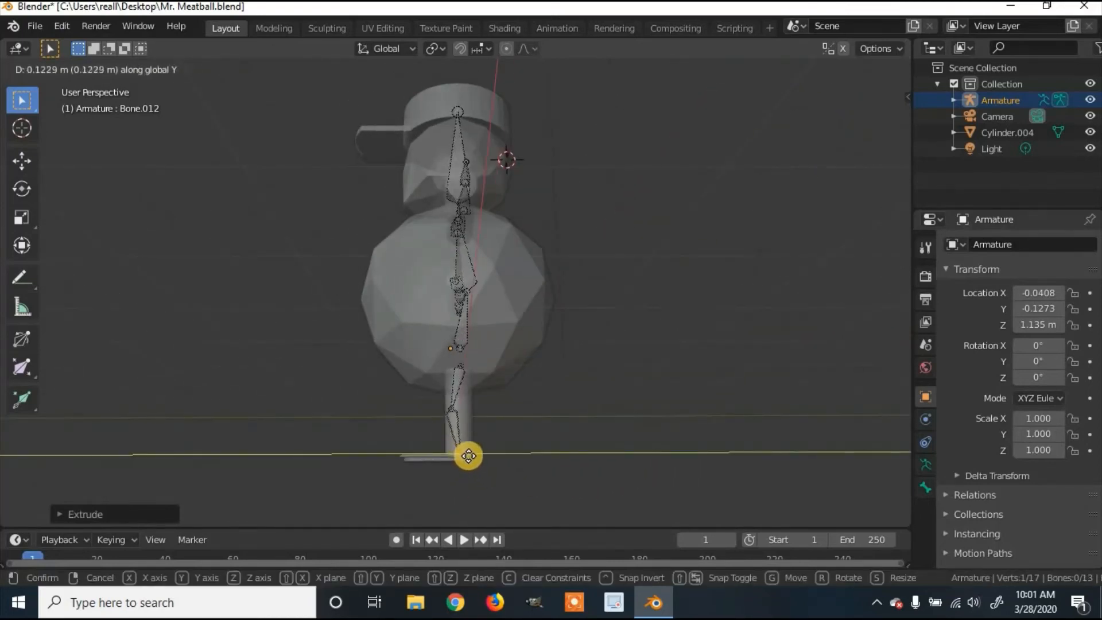
{"action": "left_click", "coordinate": [478, 453]}
Step: Try extruding extra bones from the foot tip, undoing both attempts
{"action": "middle_click_drag", "start_coordinate": [635, 453], "coordinate": [597, 482]}
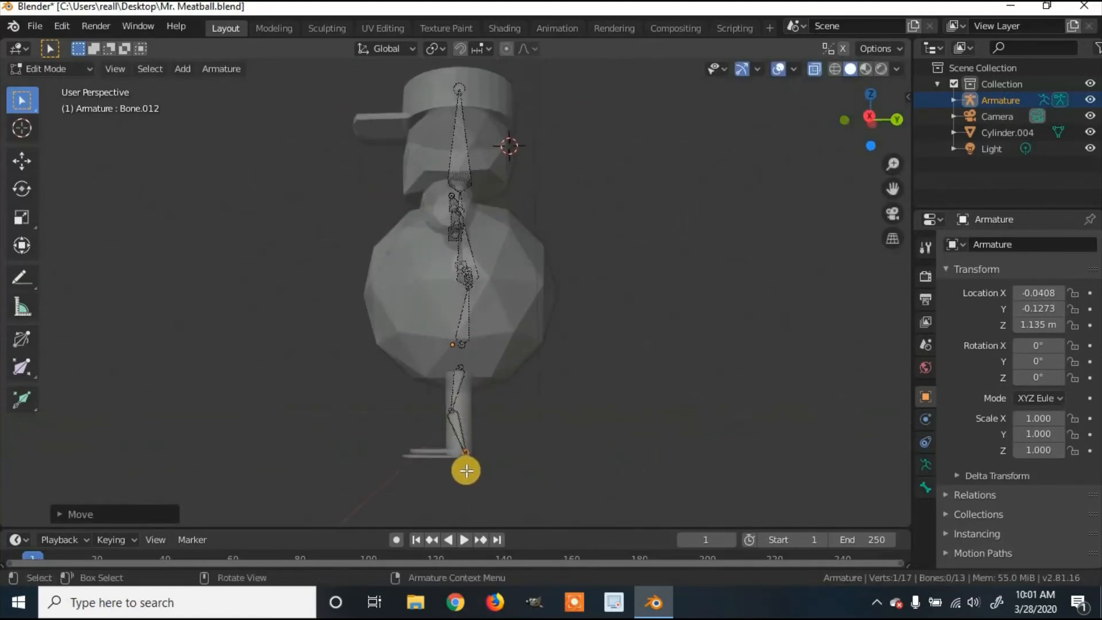
{"action": "key", "text": "e"}
{"action": "left_click", "coordinate": [467, 470]}
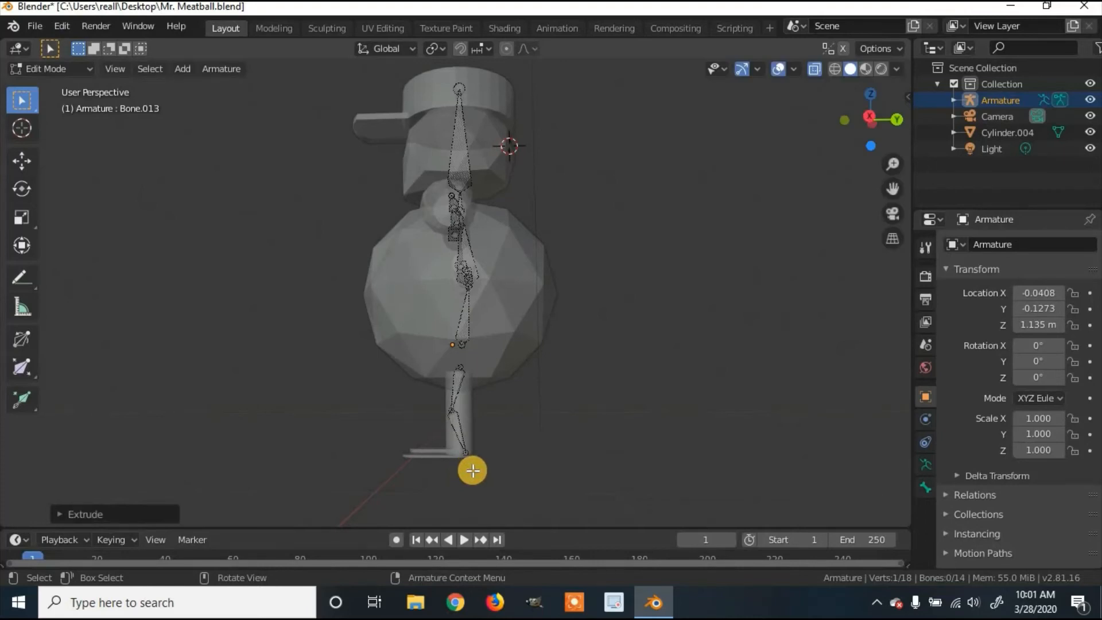
{"action": "key", "text": "ctrl+z"}
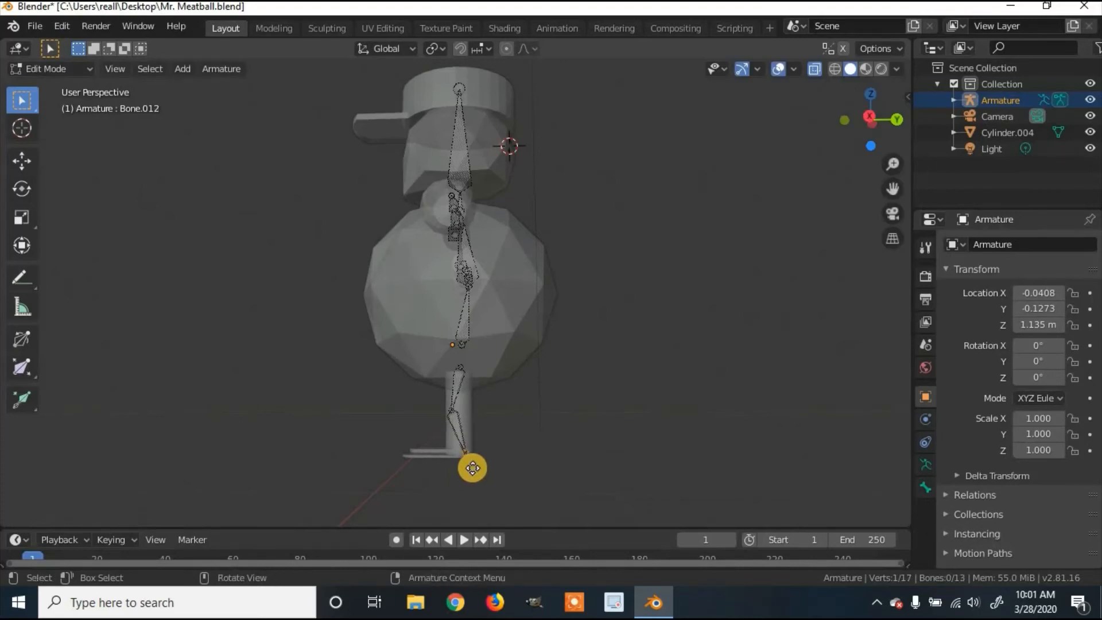
{"action": "key", "text": "e"}
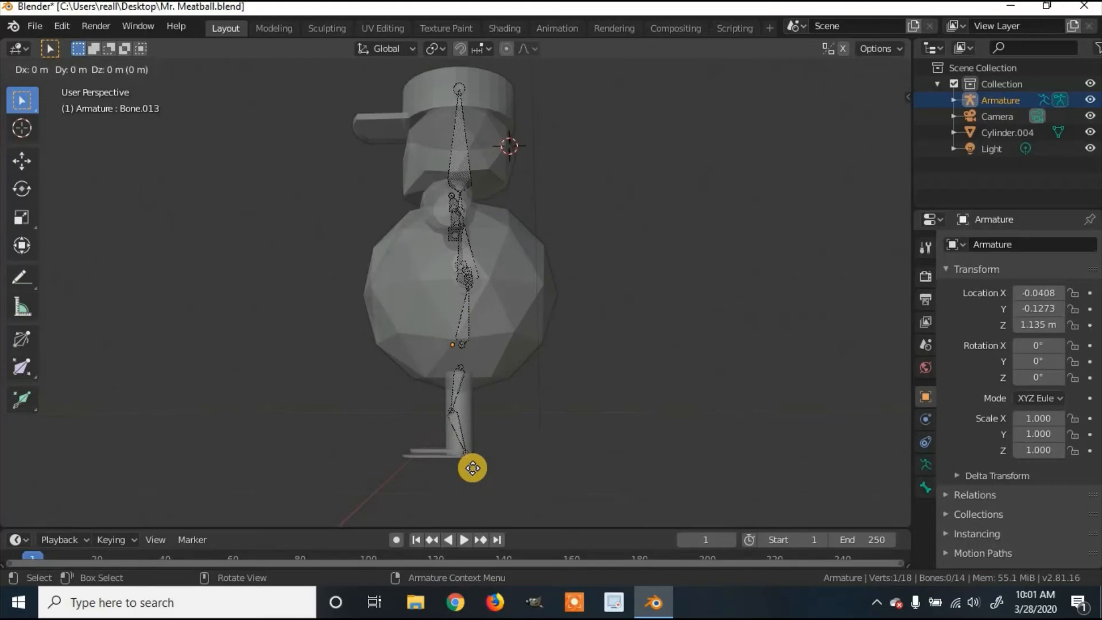
{"action": "key", "text": "x"}
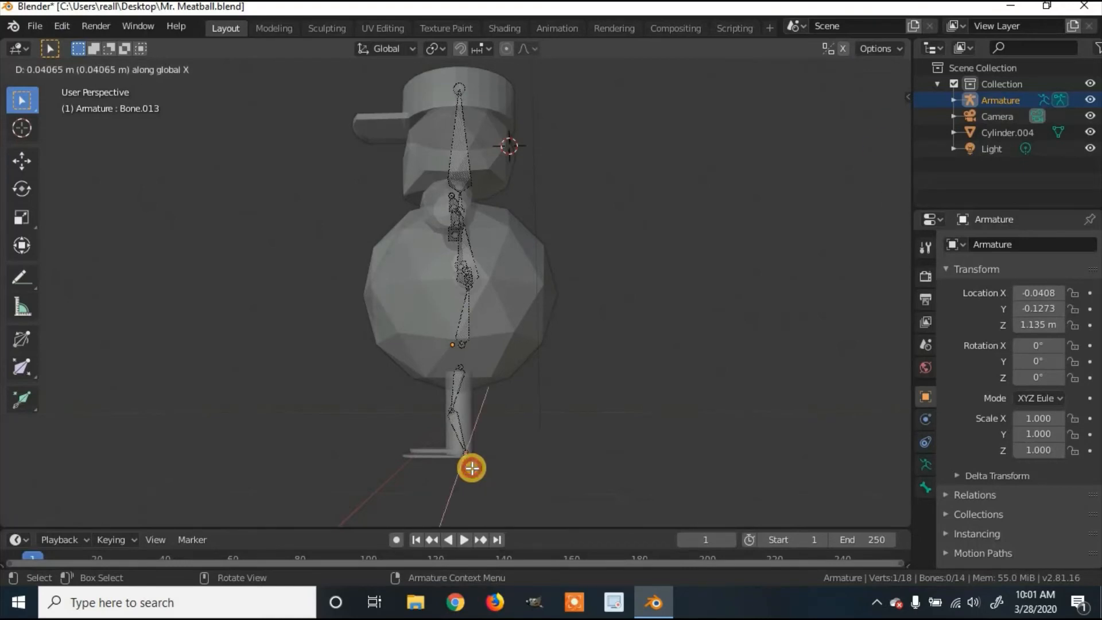
{"action": "left_click", "coordinate": [472, 468]}
{"action": "key", "text": "ctrl+z"}
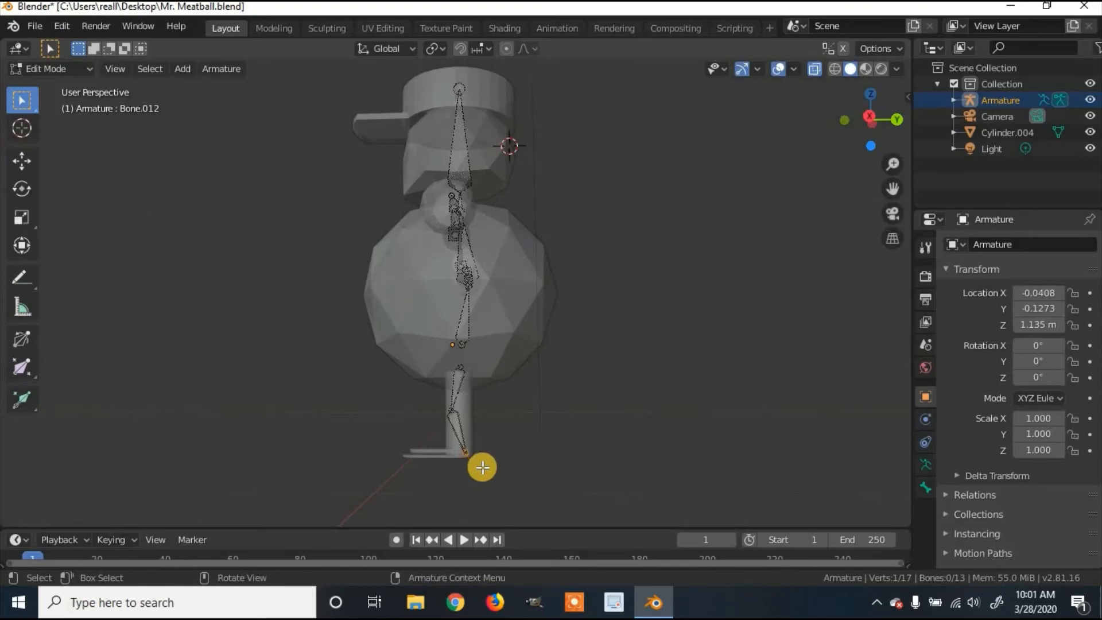
Step: Shift the ankle joint along Y and extrude a foot bone pointing forward along Y
{"action": "key", "text": "g"}
{"action": "key", "text": "y"}
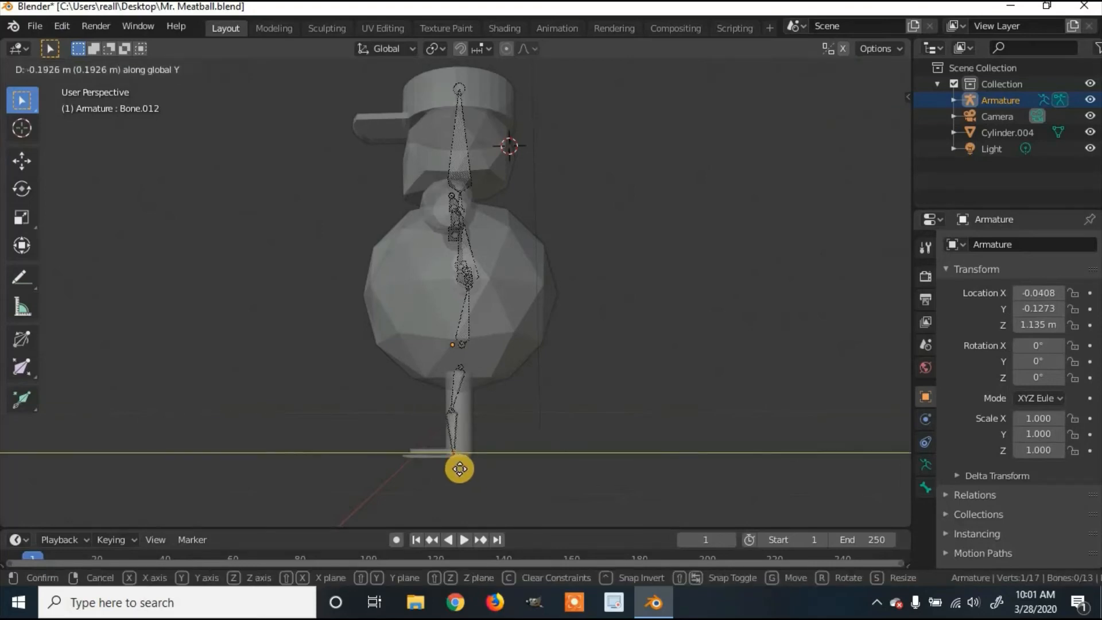
{"action": "left_click", "coordinate": [484, 461]}
{"action": "key", "text": "e"}
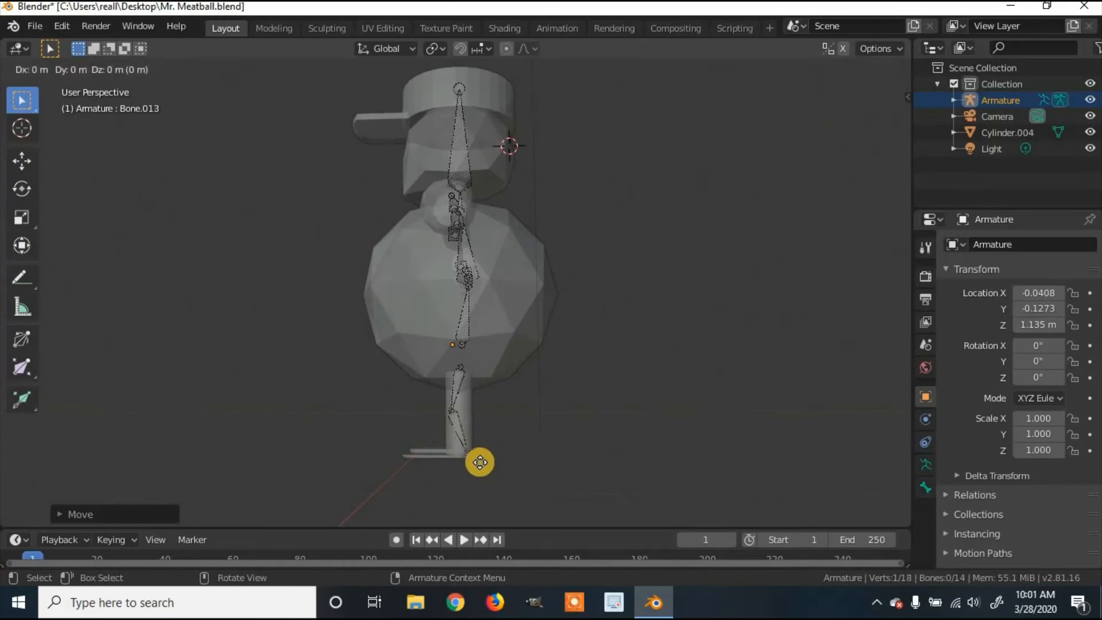
{"action": "key", "text": "y"}
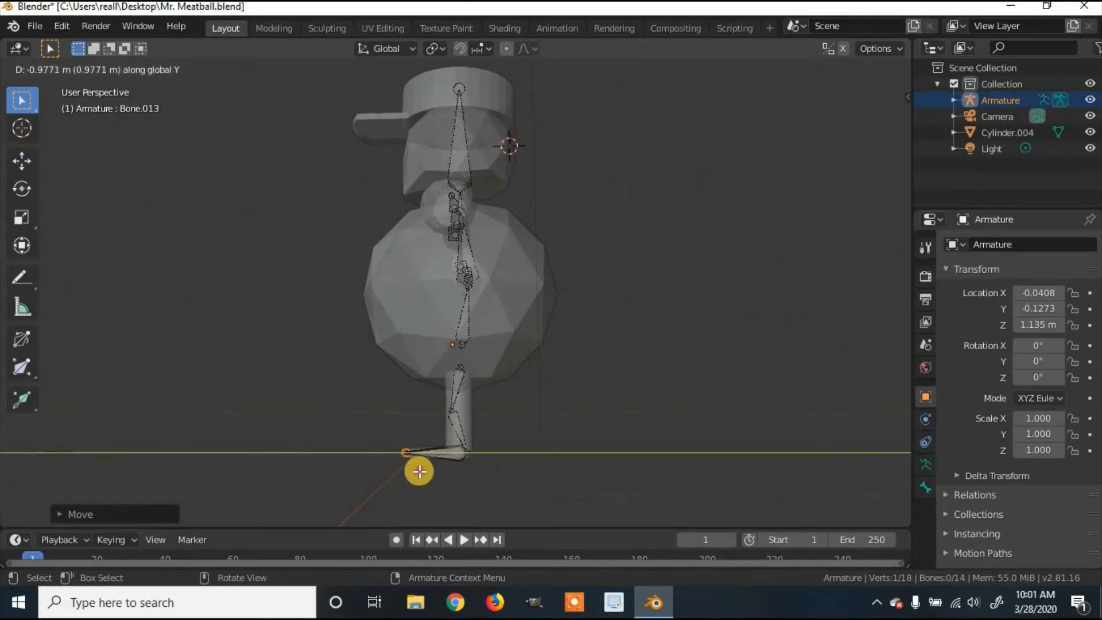
{"action": "left_click", "coordinate": [421, 468]}
Step: Box-select the whole leg and foot bone chain
{"action": "middle_click_drag", "start_coordinate": [602, 538], "coordinate": [475, 455]}
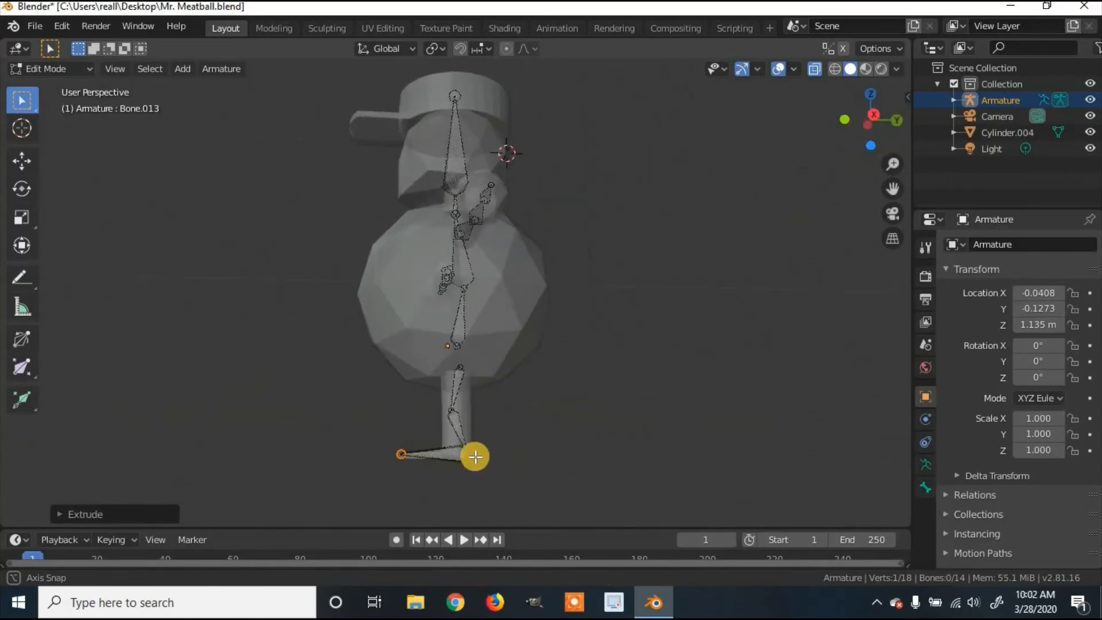
{"action": "key", "text": "b"}
{"action": "left_click_drag", "start_coordinate": [532, 495], "coordinate": [589, 416]}
{"action": "left_click", "coordinate": [593, 408]}
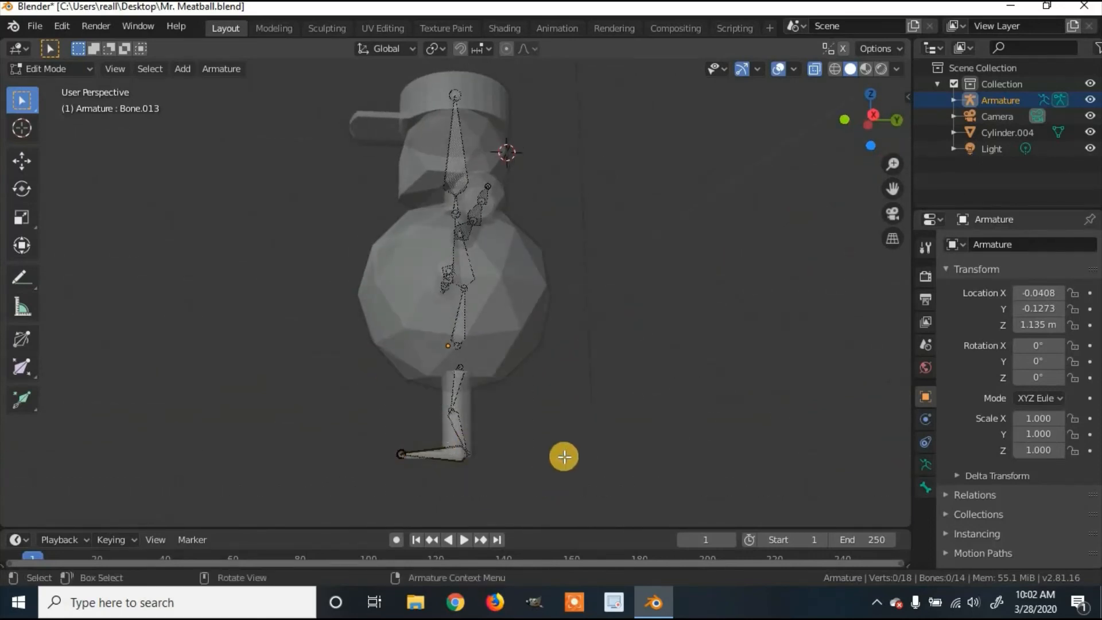
{"action": "key", "text": "b"}
{"action": "left_click_drag", "start_coordinate": [548, 501], "coordinate": [364, 364]}
{"action": "middle_click_drag", "start_coordinate": [379, 371], "coordinate": [520, 396]}
Step: Duplicate the leg chain and move the copy about 0.86 m along X into the other leg
{"action": "key", "text": "shift+d"}
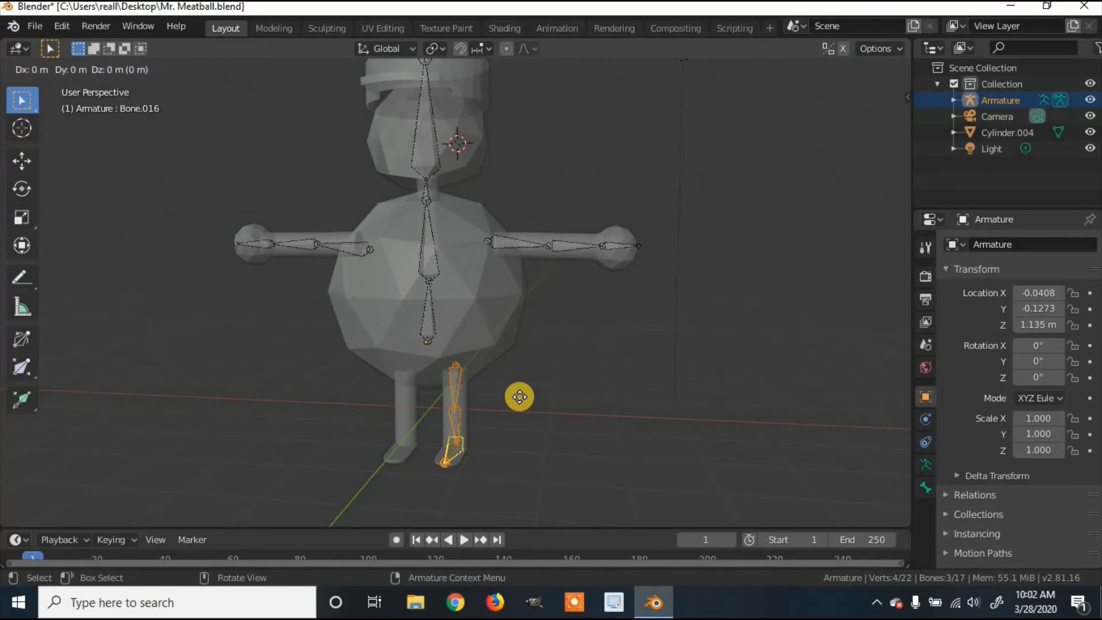
{"action": "key", "text": "y"}
{"action": "left_click", "coordinate": [519, 397]}
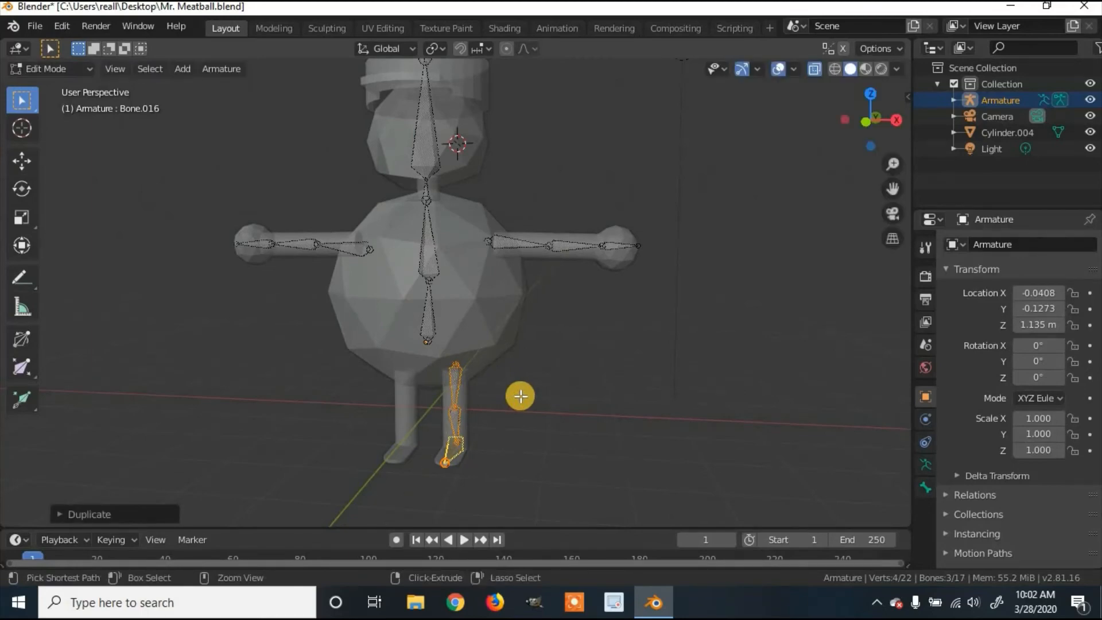
{"action": "key", "text": "g"}
{"action": "key", "text": "x"}
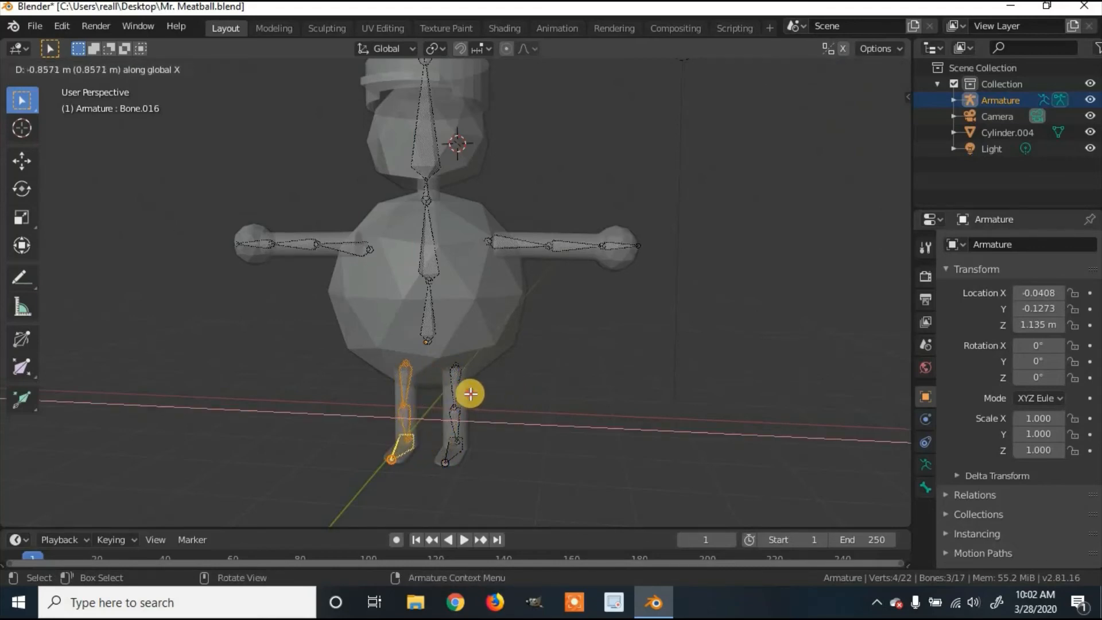
{"action": "left_click", "coordinate": [471, 393]}
Step: Zoom out and select the upper arm bone
{"action": "middle_click_drag", "start_coordinate": [647, 386], "coordinate": [342, 350]}
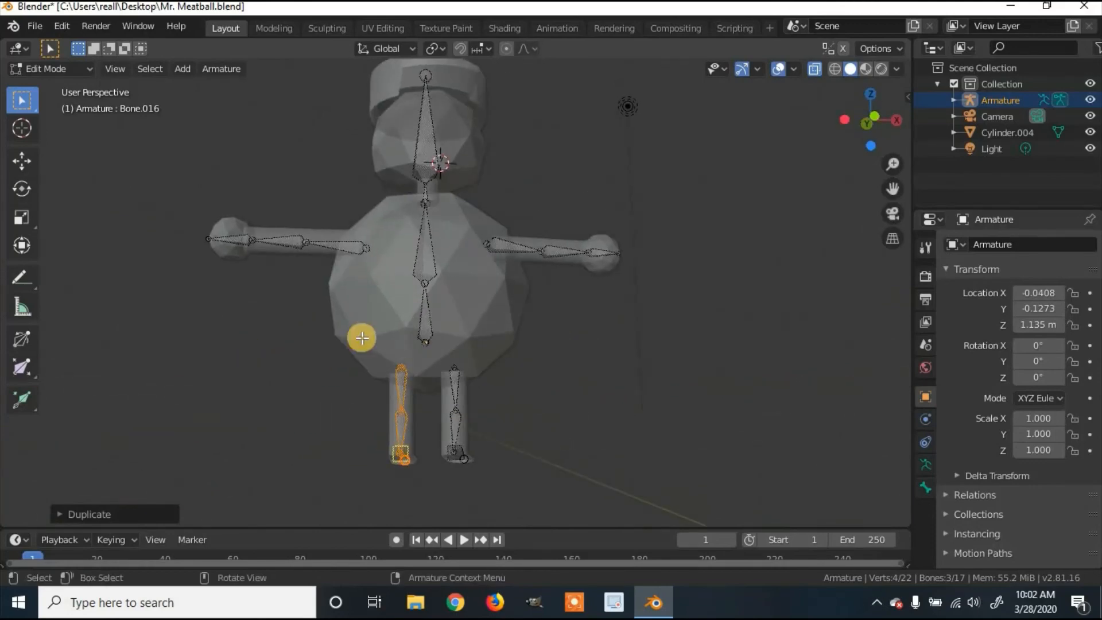
{"action": "scroll", "coordinate": [450, 309], "scroll_direction": "down", "scroll_amount": 1}
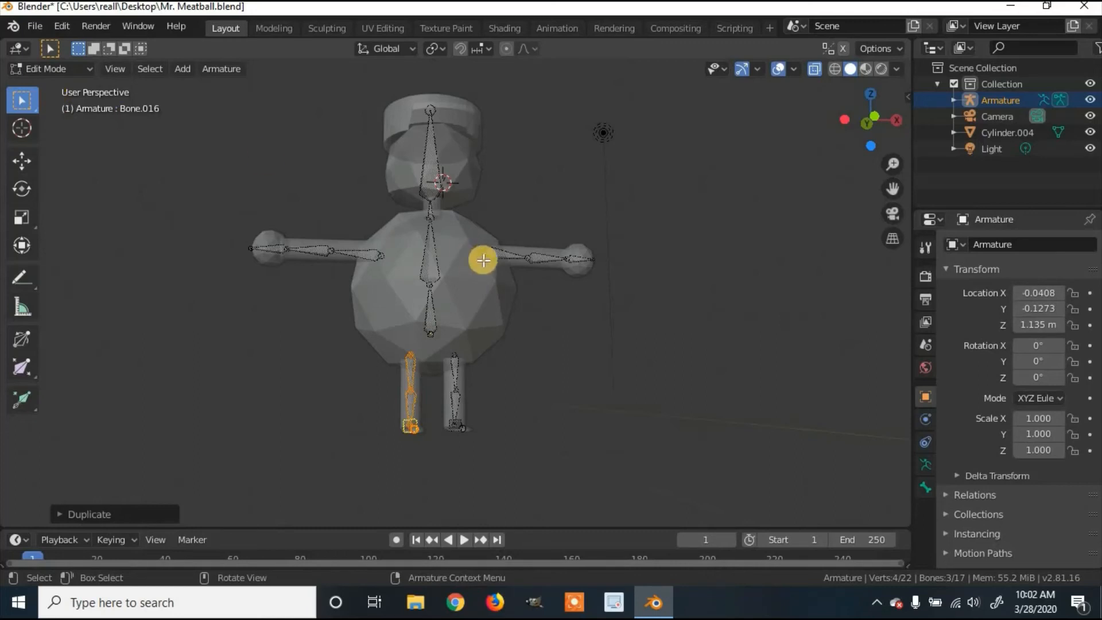
{"action": "left_click", "coordinate": [505, 254]}
{"action": "left_click", "coordinate": [81, 69]}
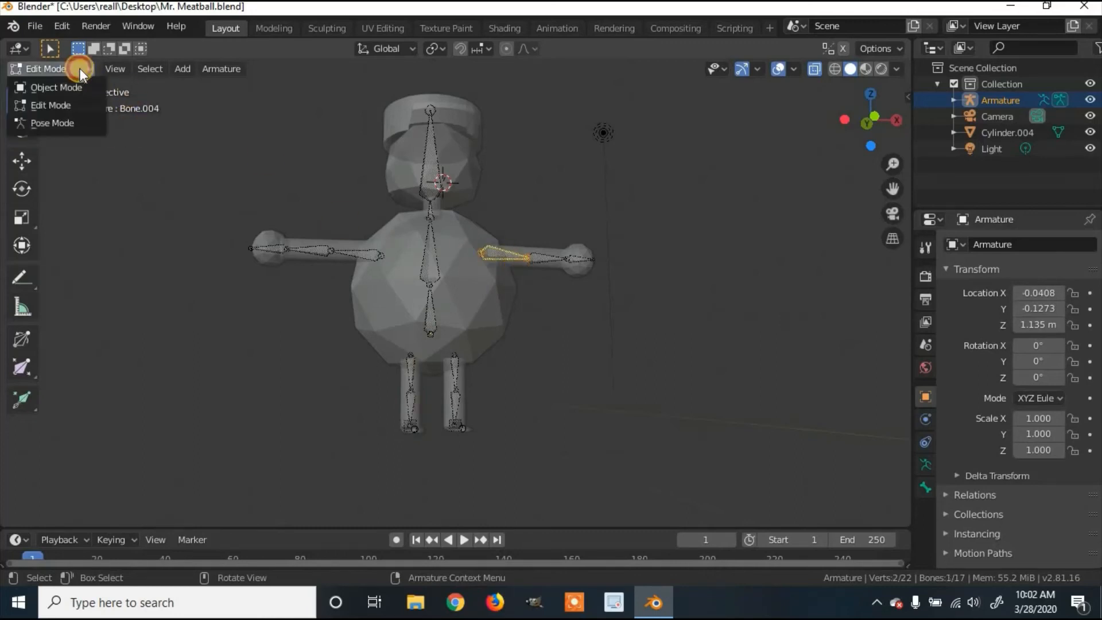
{"action": "left_click", "coordinate": [78, 87]}
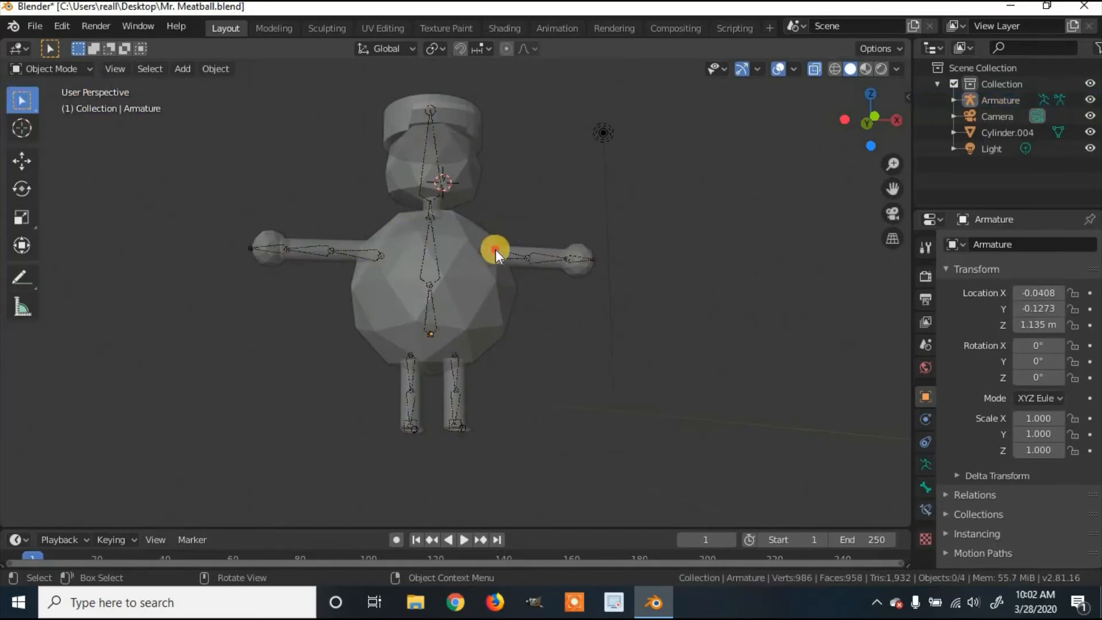
{"action": "left_click", "coordinate": [518, 261]}
{"action": "left_click", "coordinate": [631, 357]}
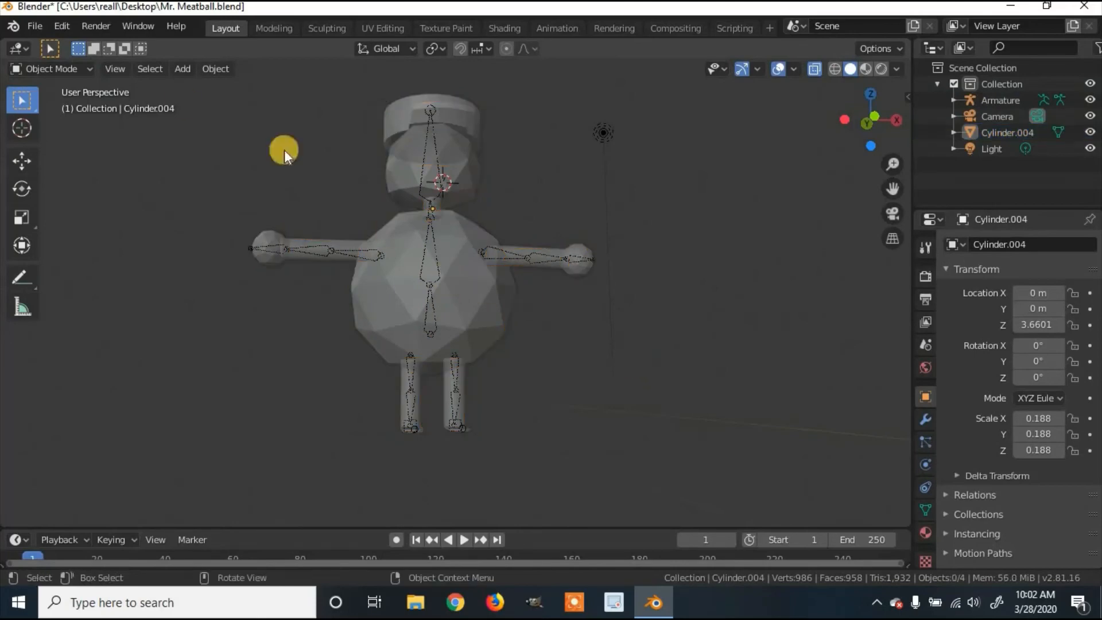
{"action": "left_click", "coordinate": [53, 71]}
{"action": "left_click", "coordinate": [86, 101]}
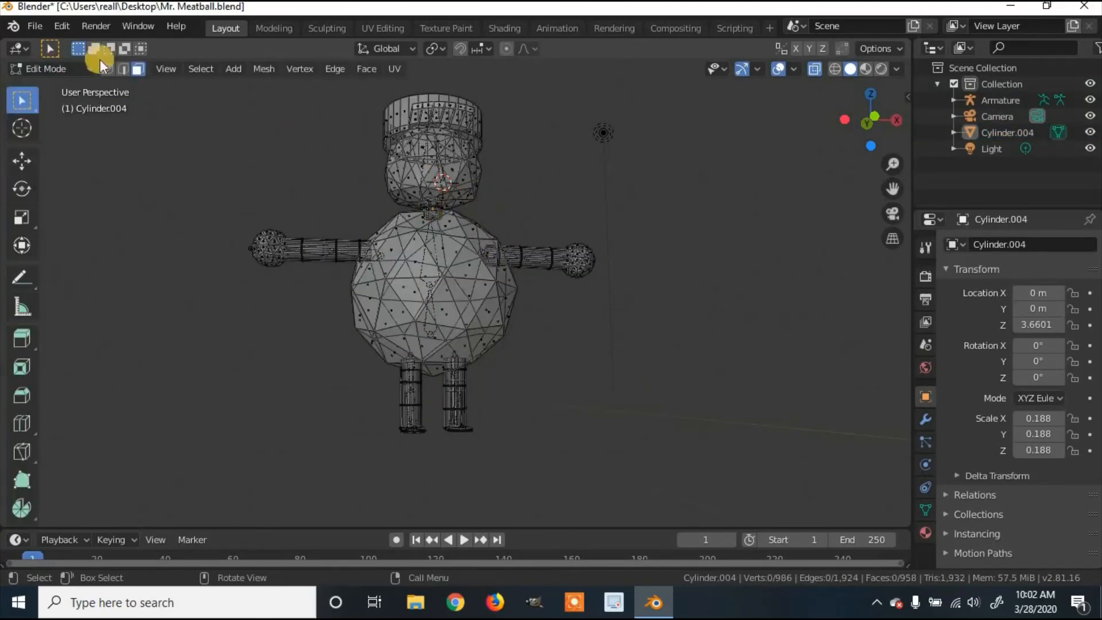
{"action": "key", "text": "Tab"}
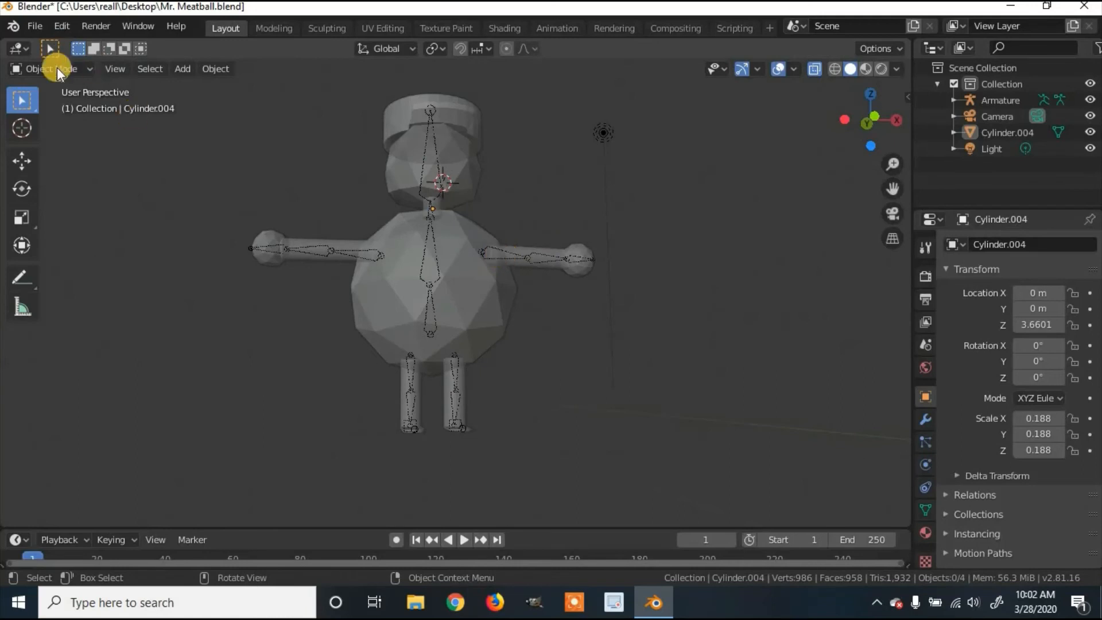
{"action": "left_click", "coordinate": [510, 255]}
{"action": "left_click", "coordinate": [61, 69]}
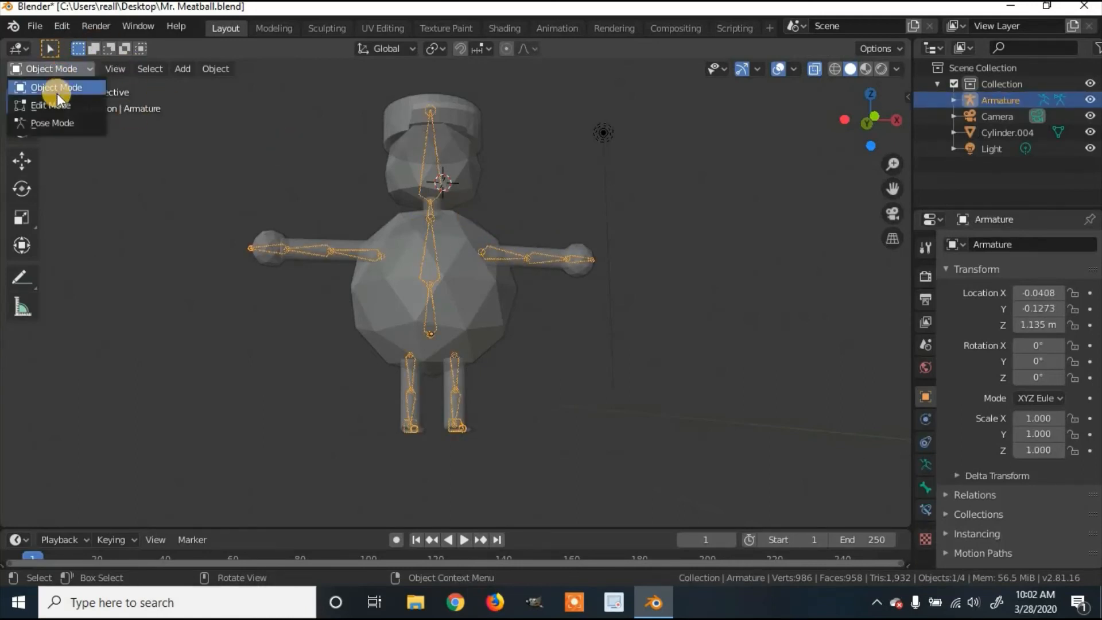
{"action": "left_click", "coordinate": [53, 106]}
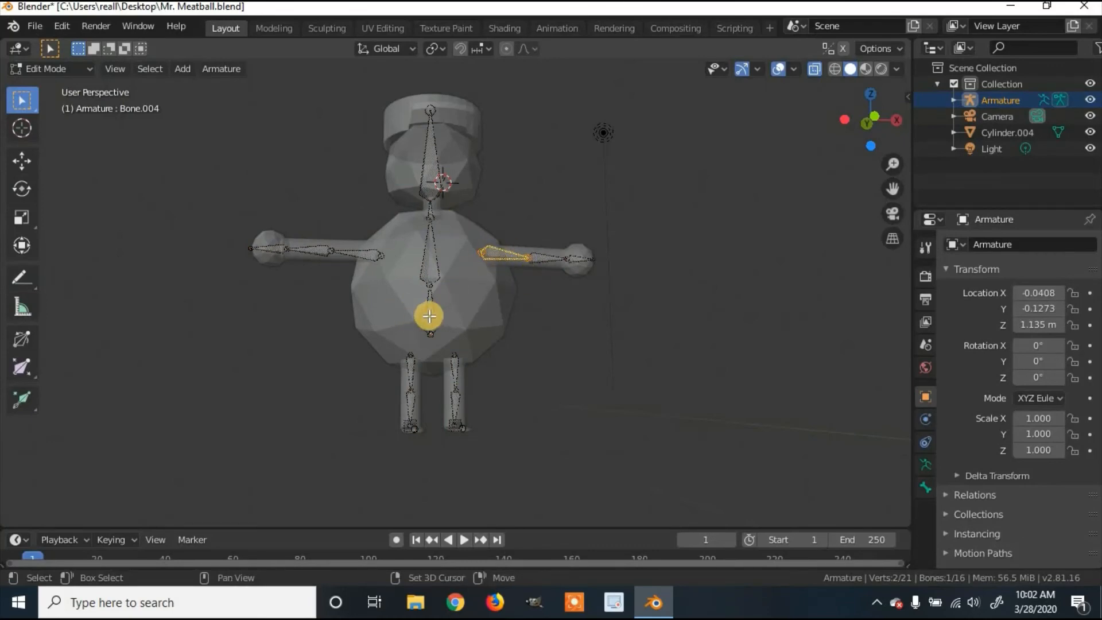
Step: Parent both upper arm bones to the lower spine bone with Keep Offset
{"action": "left_click", "coordinate": [365, 251], "text": "shift"}
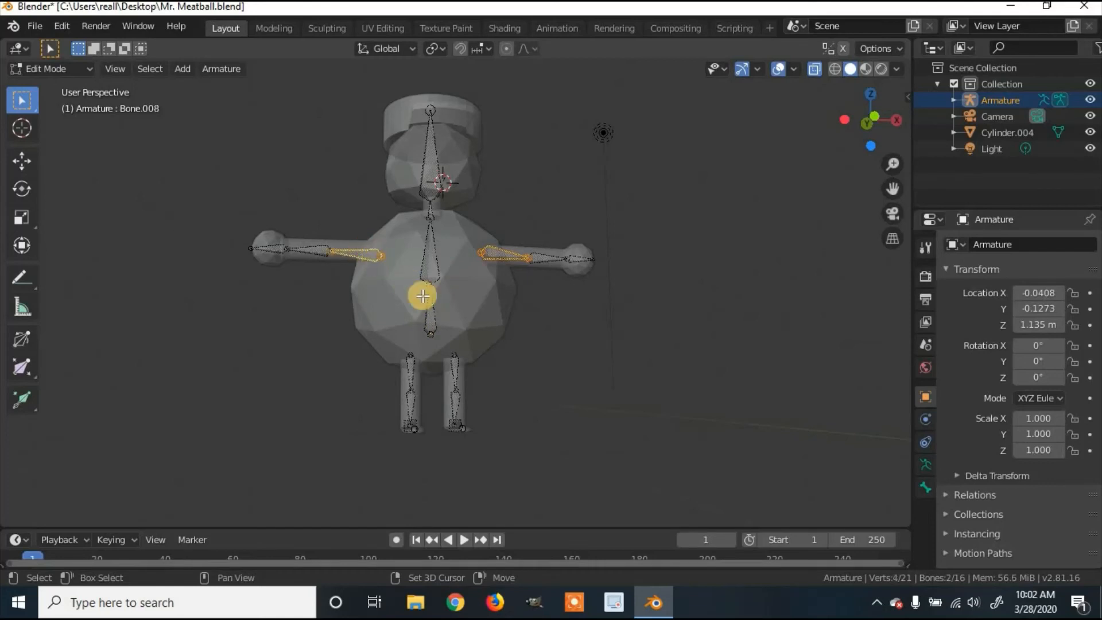
{"action": "left_click", "coordinate": [432, 315], "text": "shift"}
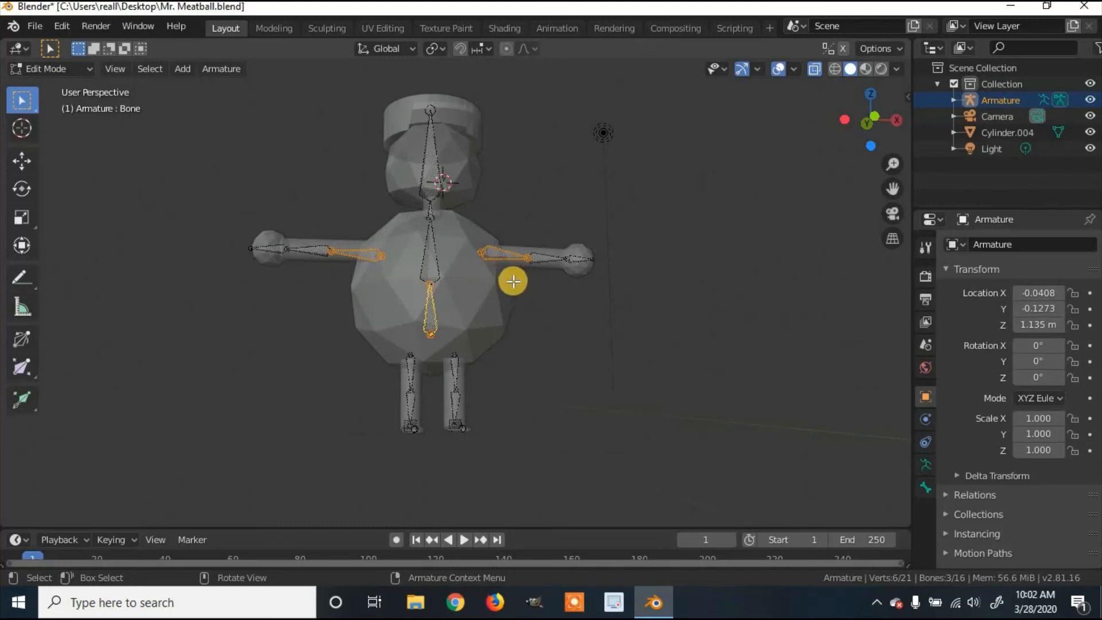
{"action": "key", "text": "ctrl+p"}
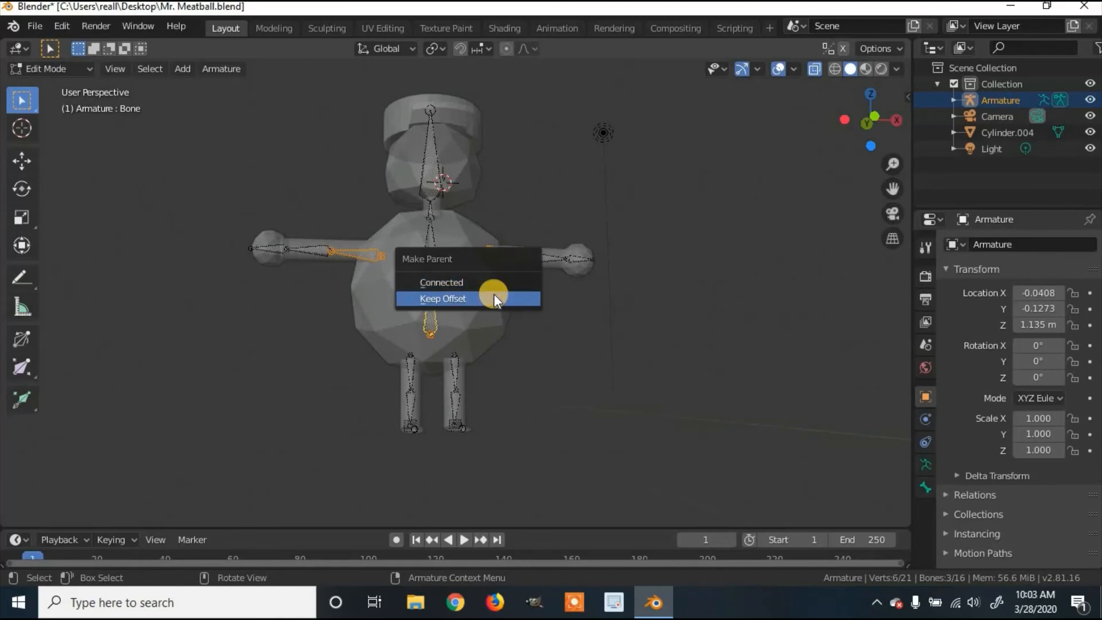
{"action": "left_click", "coordinate": [494, 294]}
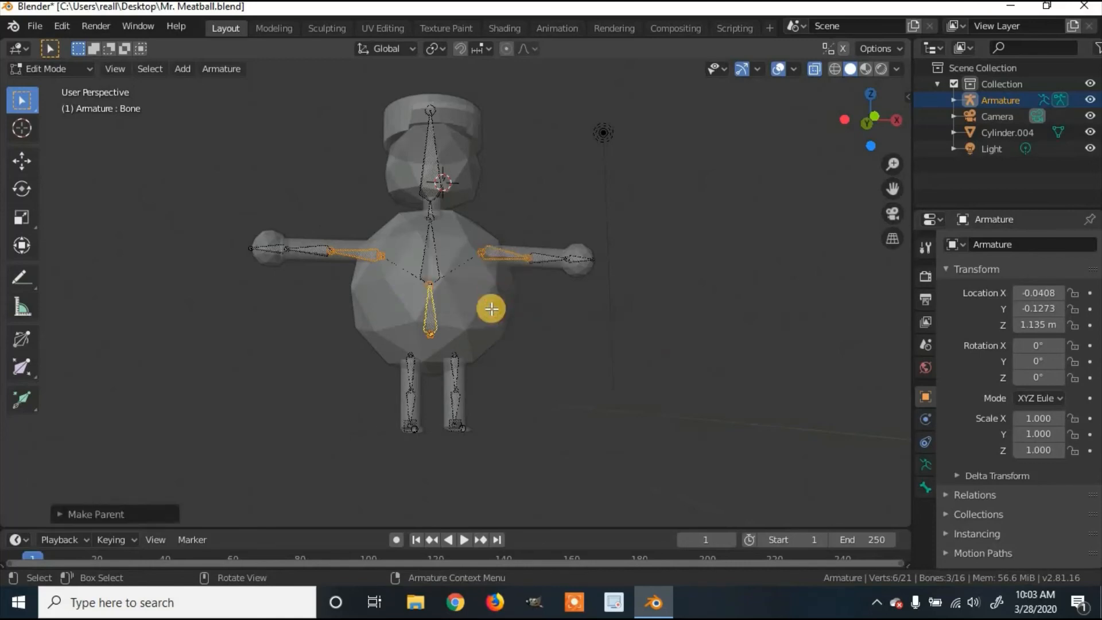
Step: Try moving the lower spine bone's joint along Z, then undo it
{"action": "key", "text": "alt+a"}
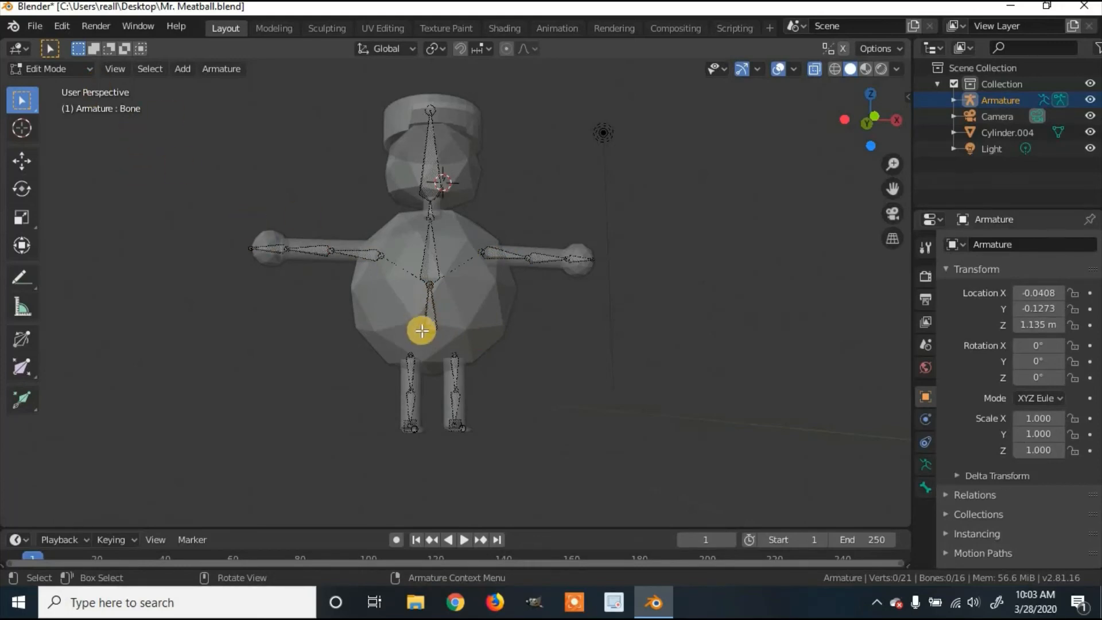
{"action": "left_click", "coordinate": [435, 335]}
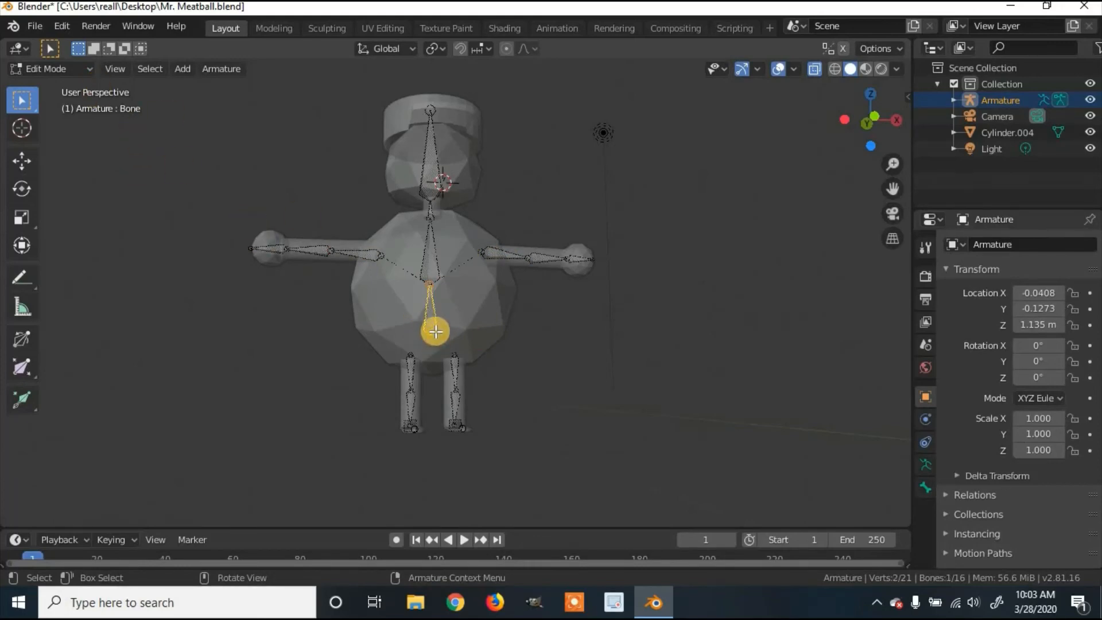
{"action": "key", "text": "g"}
{"action": "key", "text": "z"}
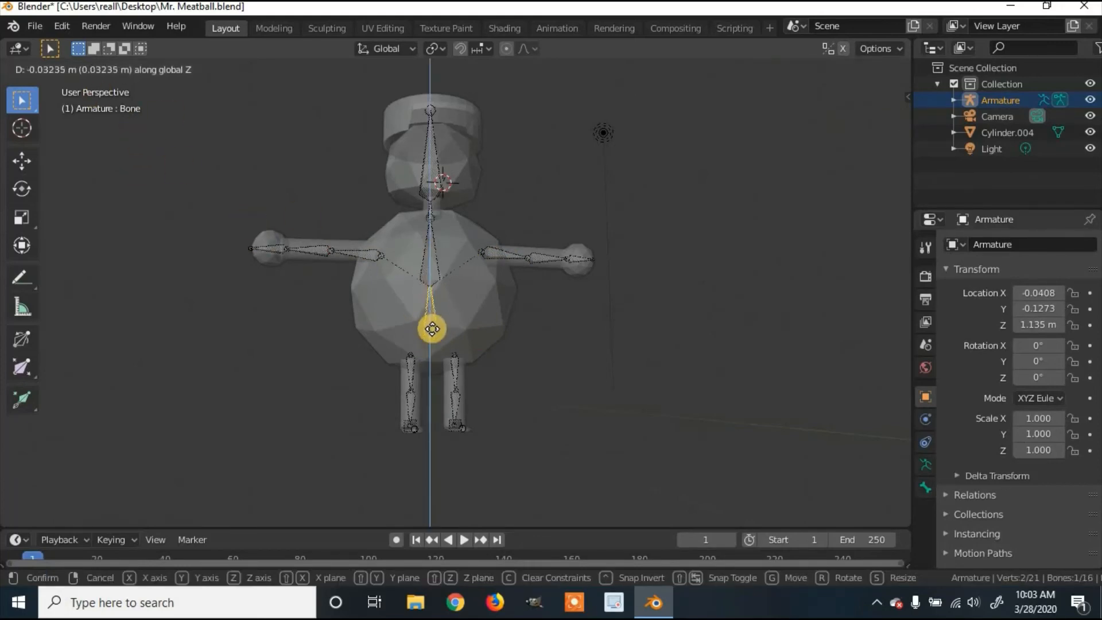
{"action": "left_click", "coordinate": [437, 334]}
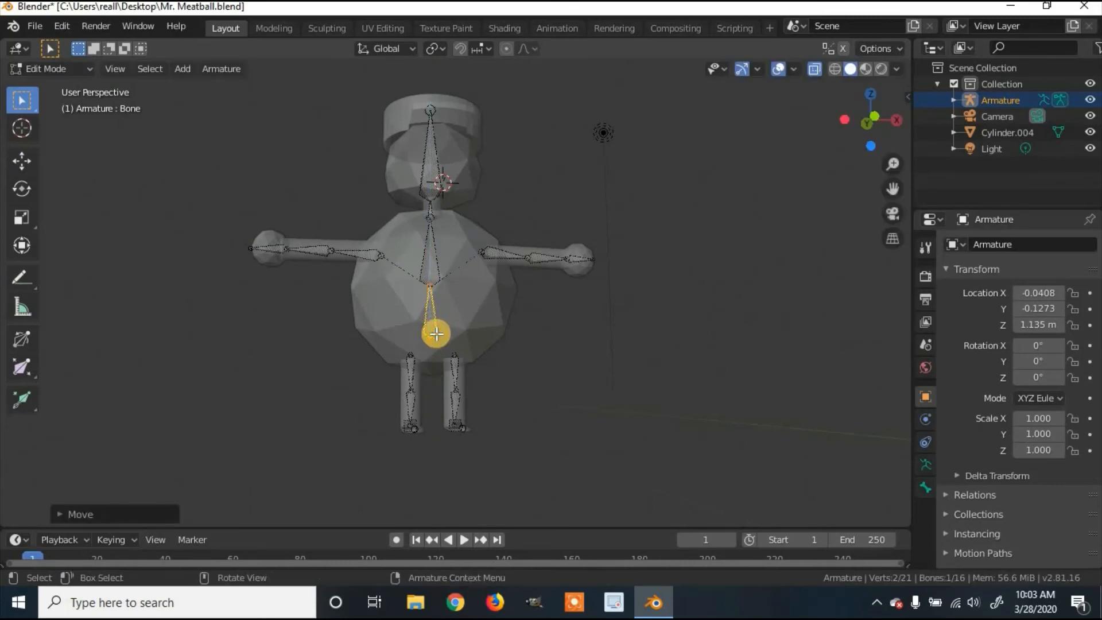
{"action": "key", "text": "ctrl+z"}
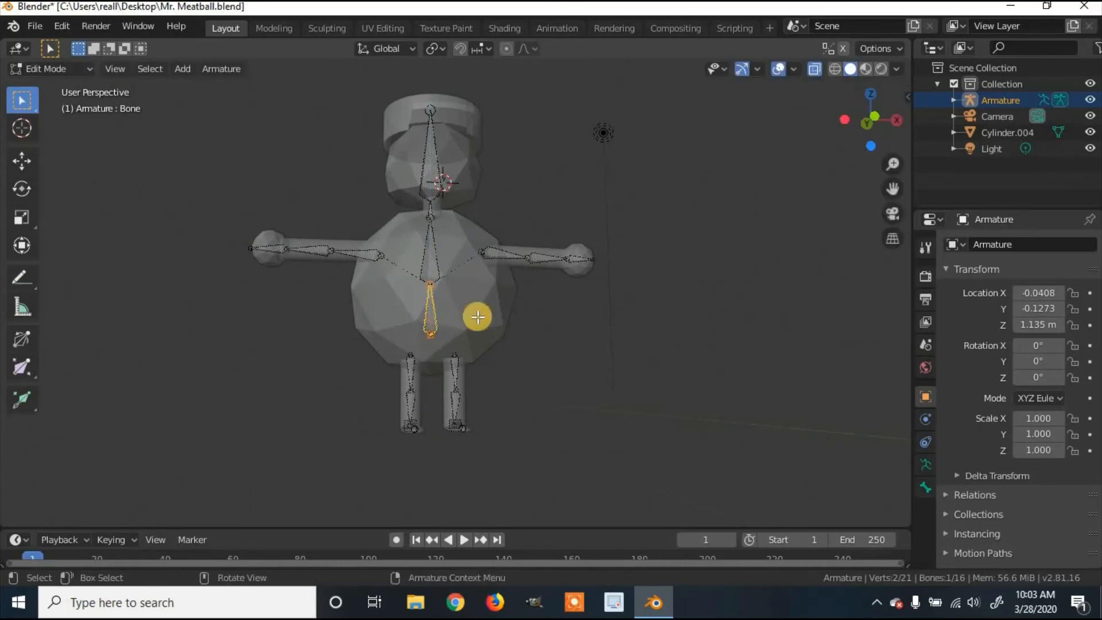
Step: Parent both upper leg bones to the lower spine bone with Keep Offset
{"action": "left_click", "coordinate": [459, 383]}
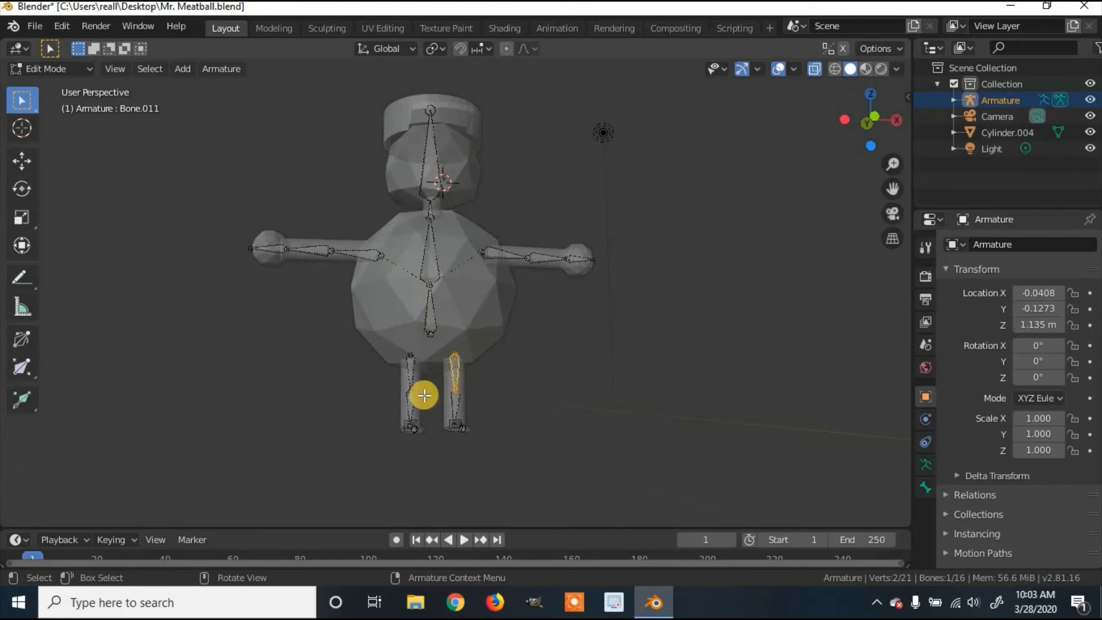
{"action": "left_click", "coordinate": [406, 374], "text": "shift"}
{"action": "left_click", "coordinate": [426, 319], "text": "shift"}
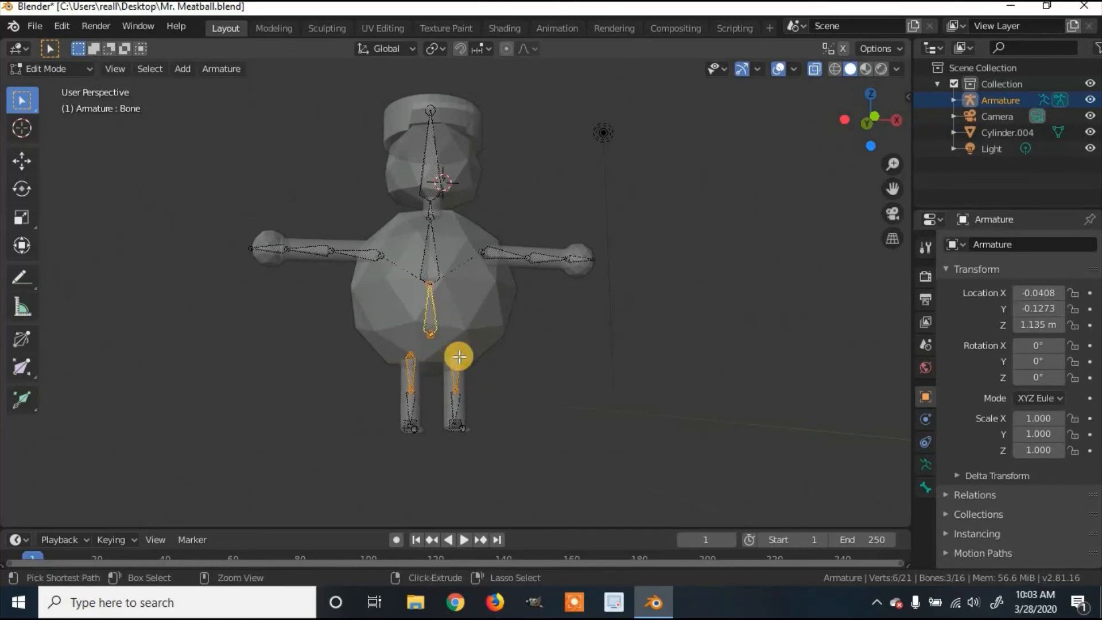
{"action": "key", "text": "ctrl+p"}
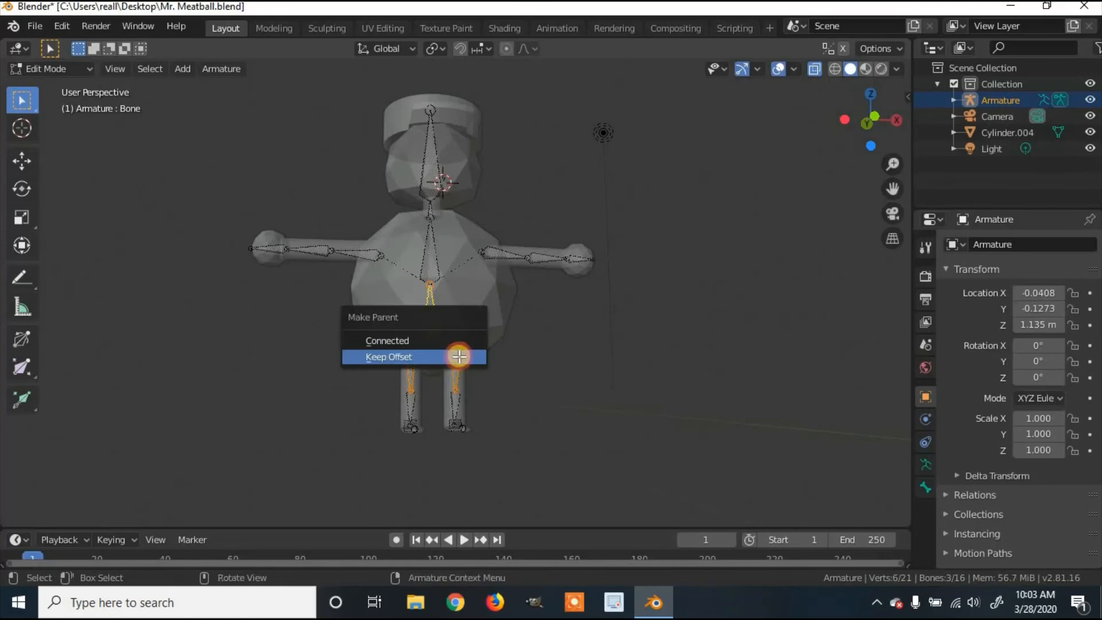
{"action": "left_click", "coordinate": [459, 357]}
Step: Switch the armature back to Object Mode
{"action": "middle_click_drag", "start_coordinate": [504, 352], "coordinate": [83, 243]}
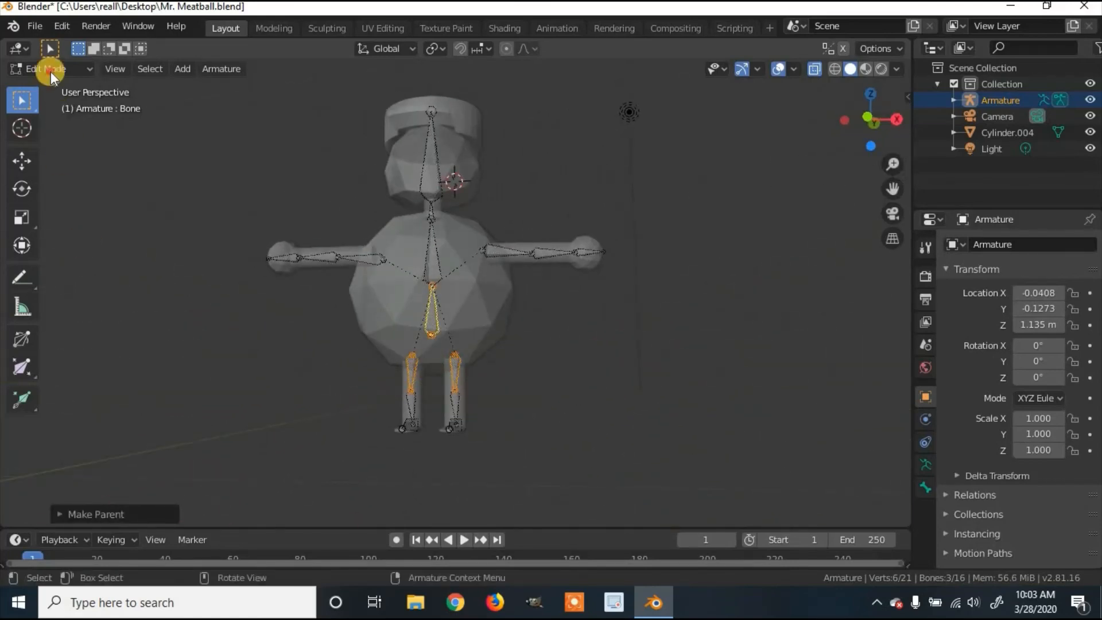
{"action": "left_click", "coordinate": [51, 70]}
{"action": "left_click", "coordinate": [66, 85]}
Step: Select the Cylinder.004 mesh, then the Armature, and parent With Automatic Weights
{"action": "left_click", "coordinate": [462, 154]}
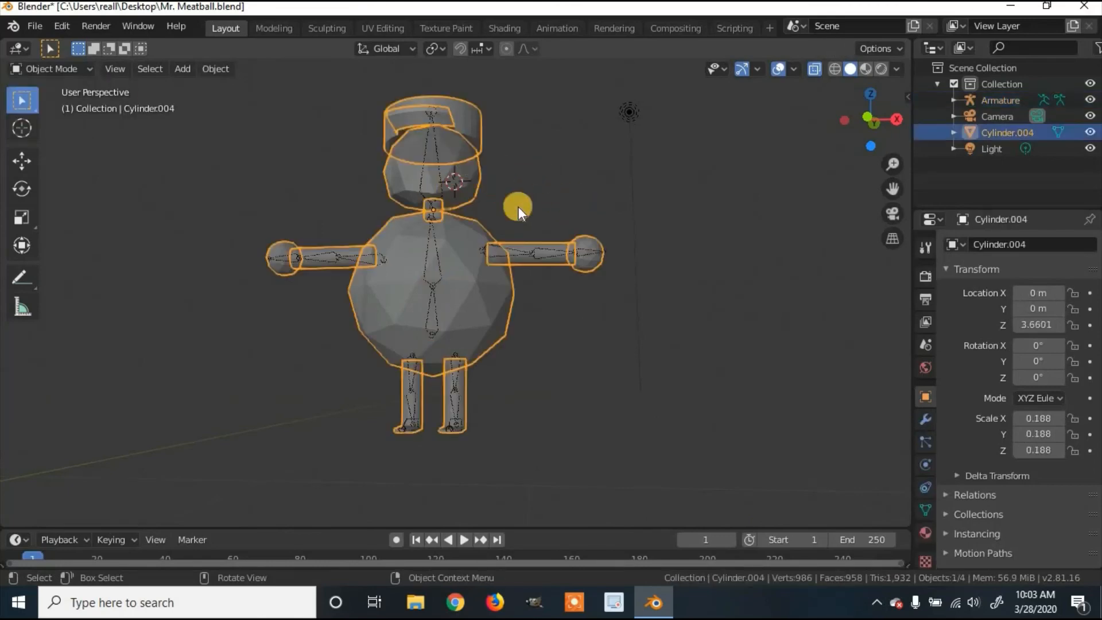
{"action": "middle_click_drag", "start_coordinate": [554, 312], "coordinate": [561, 314]}
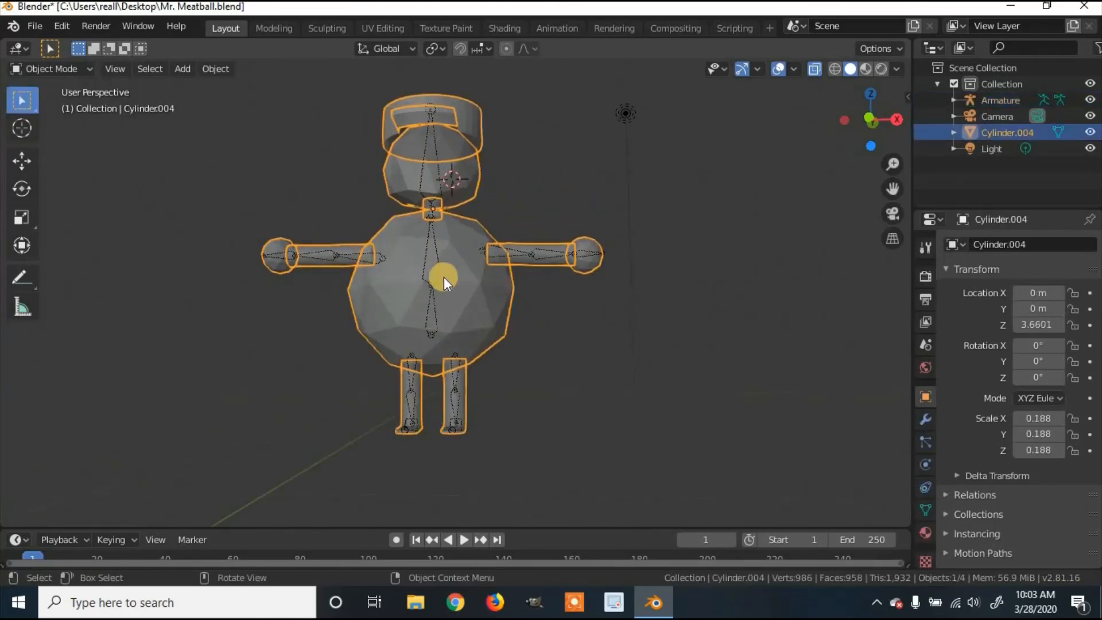
{"action": "left_click", "coordinate": [437, 263], "text": "shift"}
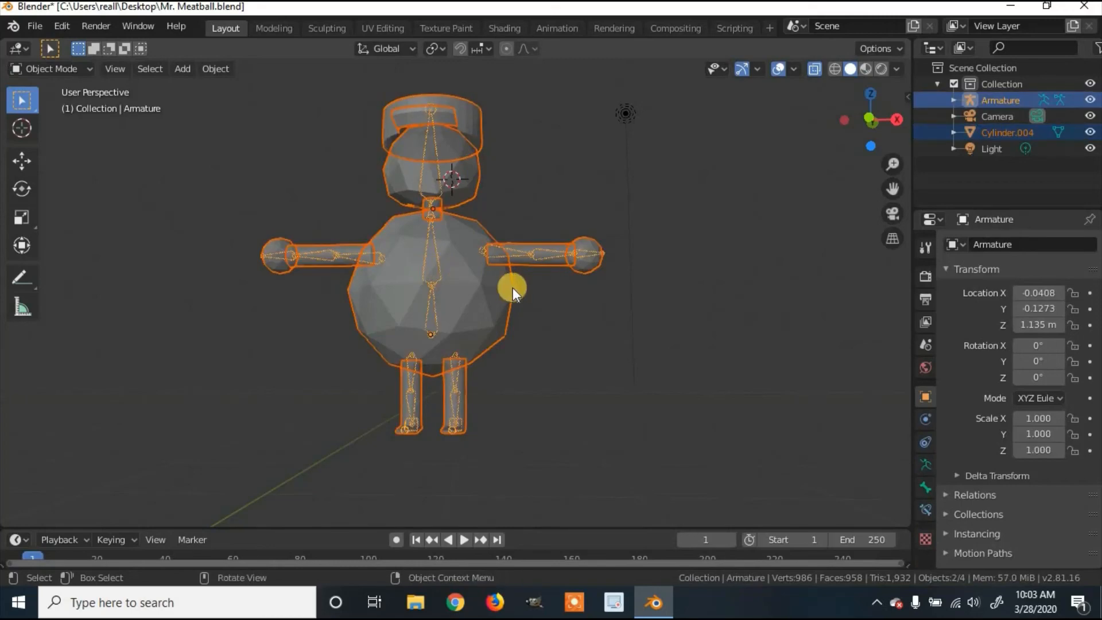
{"action": "middle_click_drag", "start_coordinate": [512, 287], "coordinate": [542, 296]}
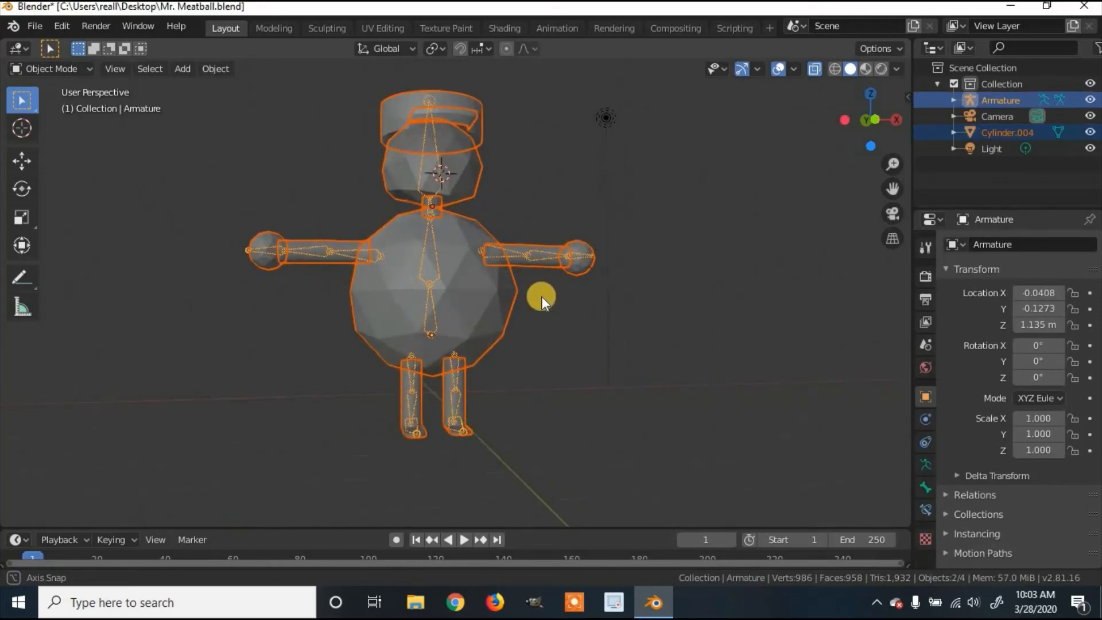
{"action": "right_click", "coordinate": [542, 328]}
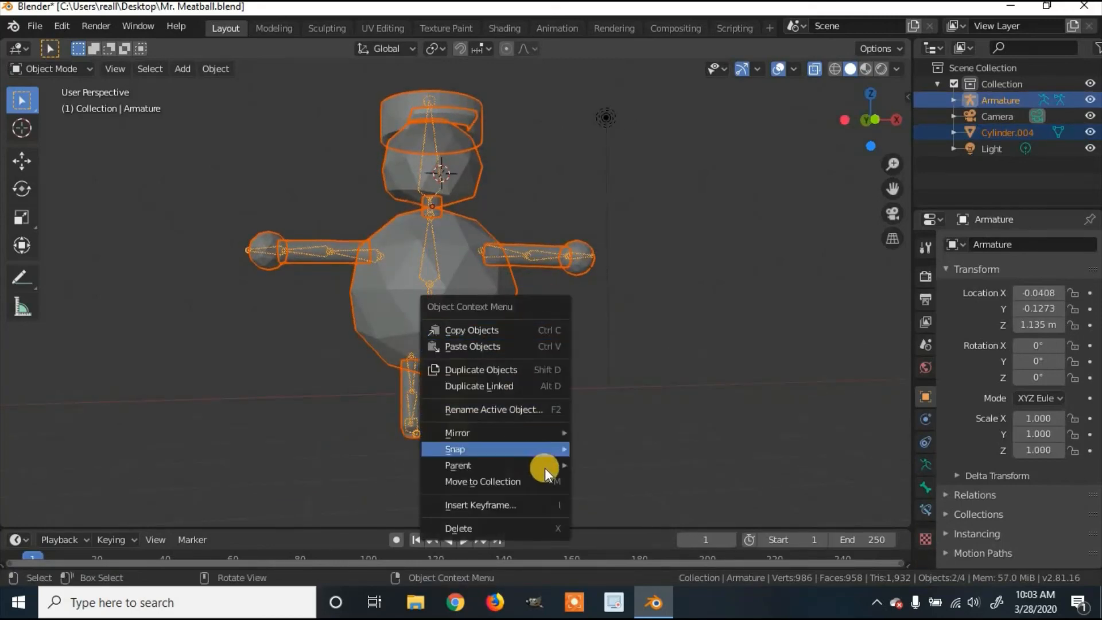
{"action": "mouse_move", "coordinate": [545, 467]}
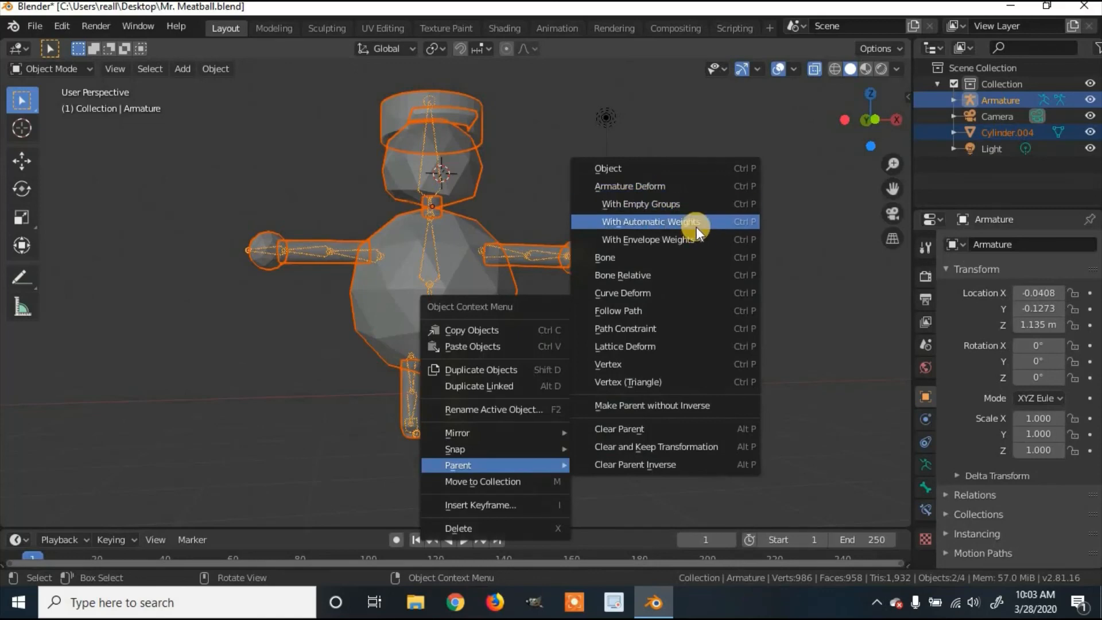
{"action": "left_click", "coordinate": [697, 226]}
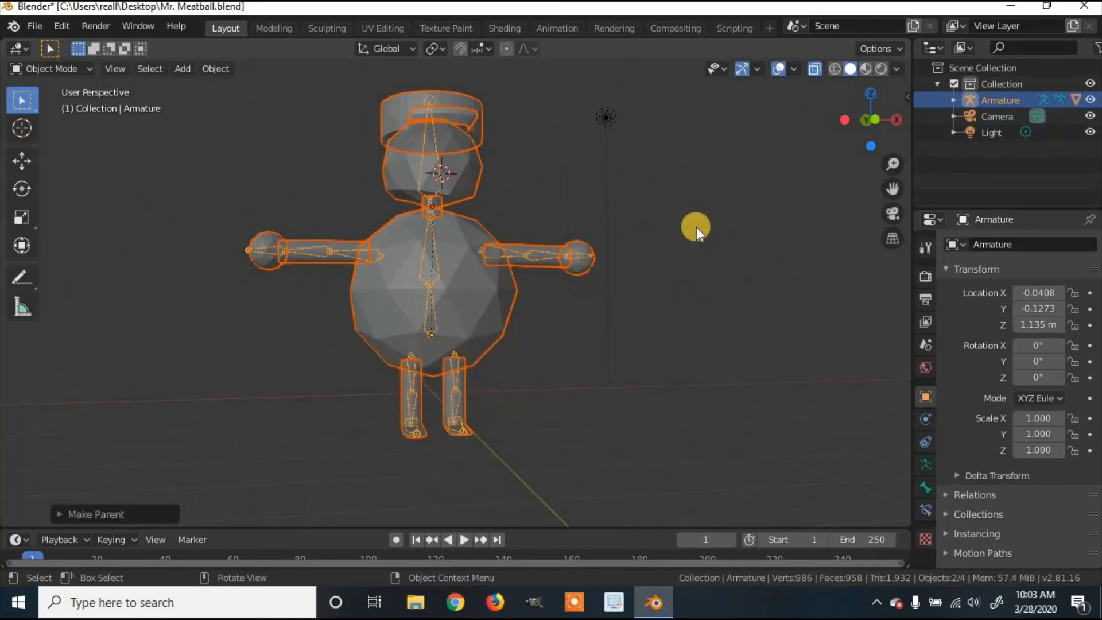
Step: Check the binding by selecting the mesh, then the armature on its own
{"action": "left_click", "coordinate": [516, 255]}
{"action": "left_click", "coordinate": [57, 68]}
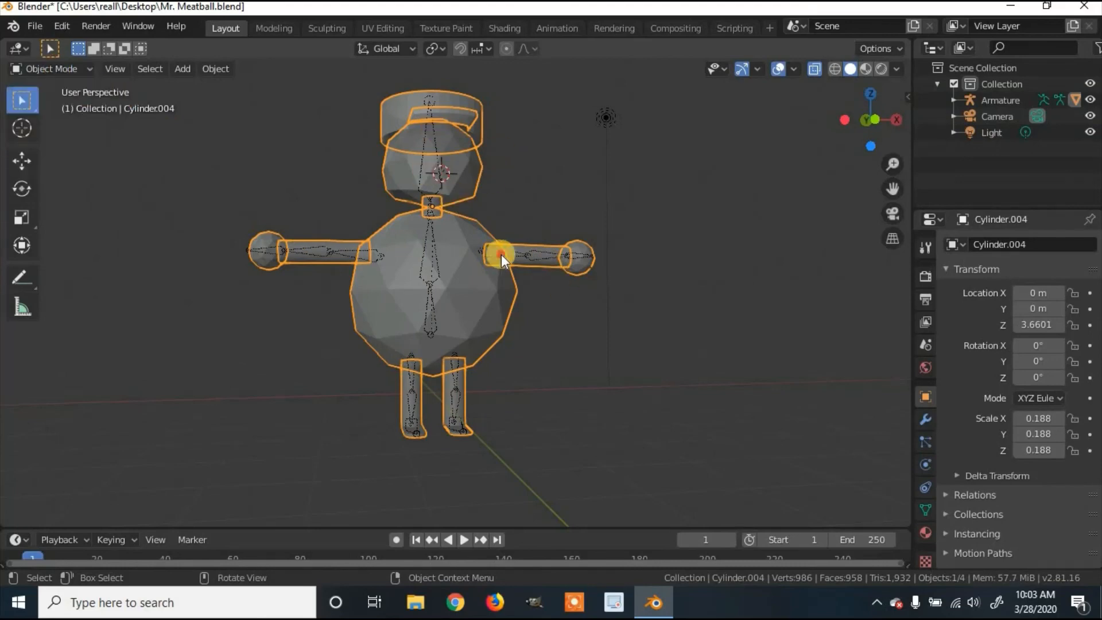
{"action": "left_click", "coordinate": [546, 268]}
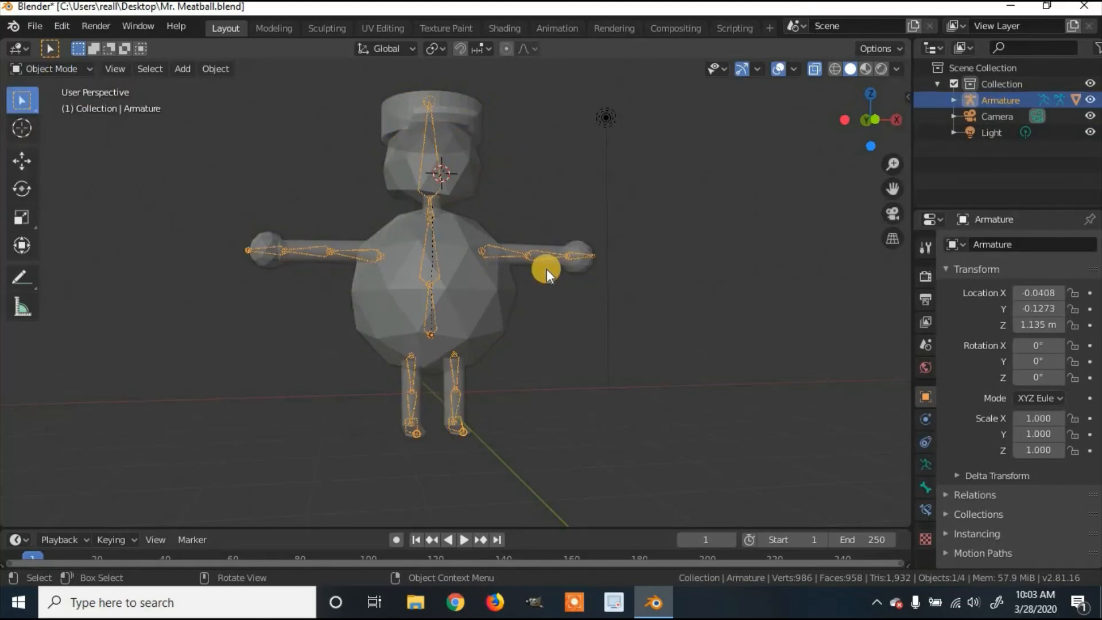
Step: Switch the armature to Pose Mode and rotate the right upper-arm bone around the Y axis
{"action": "left_click", "coordinate": [68, 68]}
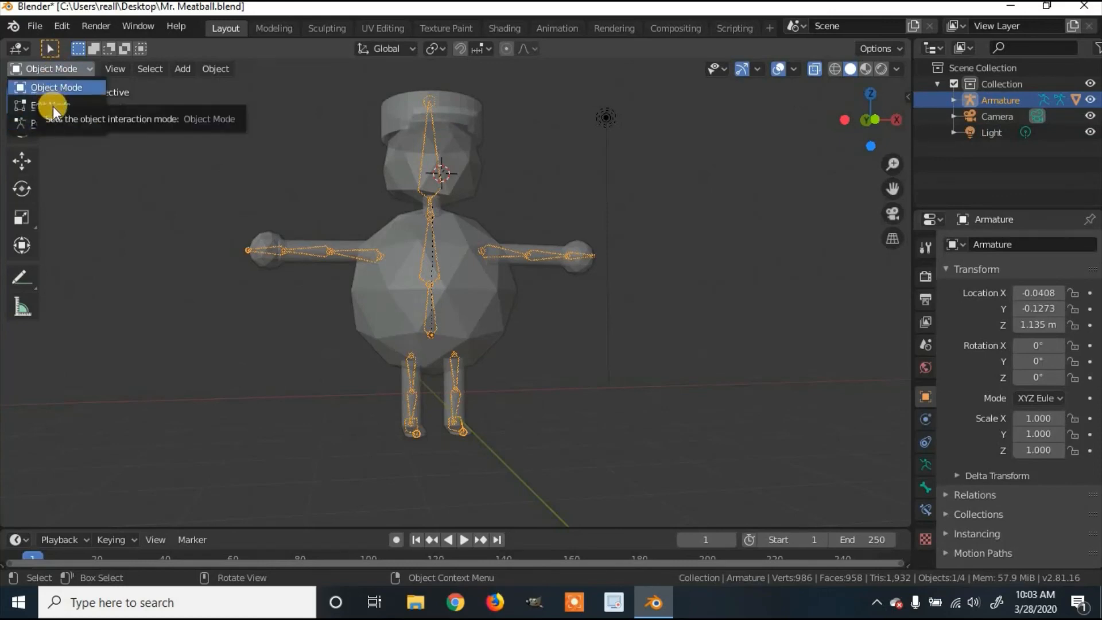
{"action": "left_click", "coordinate": [58, 122]}
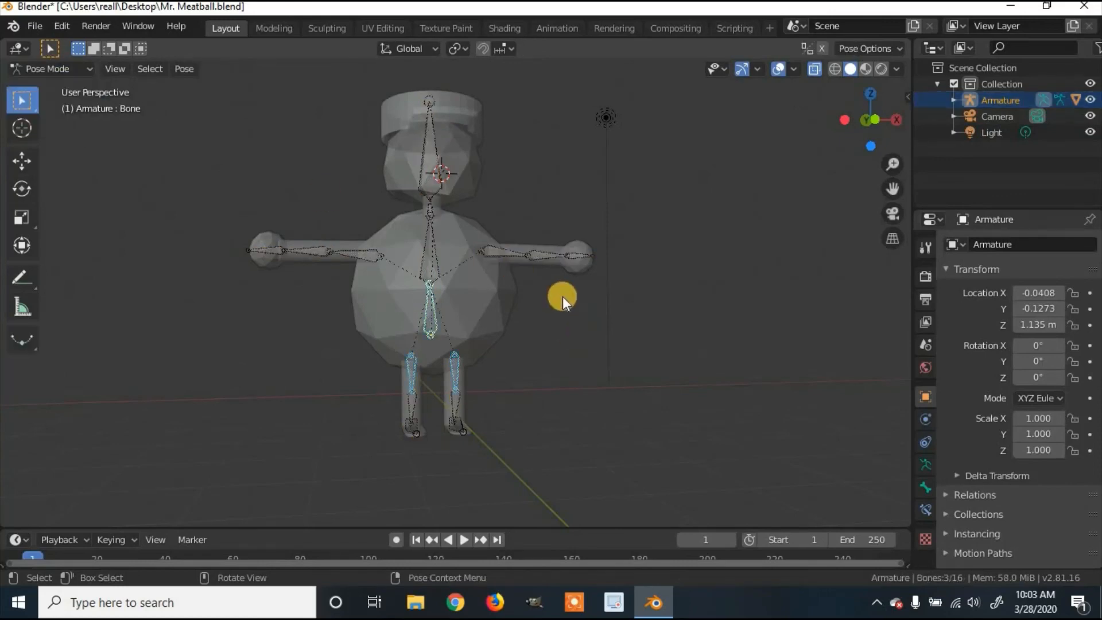
{"action": "left_click", "coordinate": [506, 253]}
{"action": "key", "text": "r"}
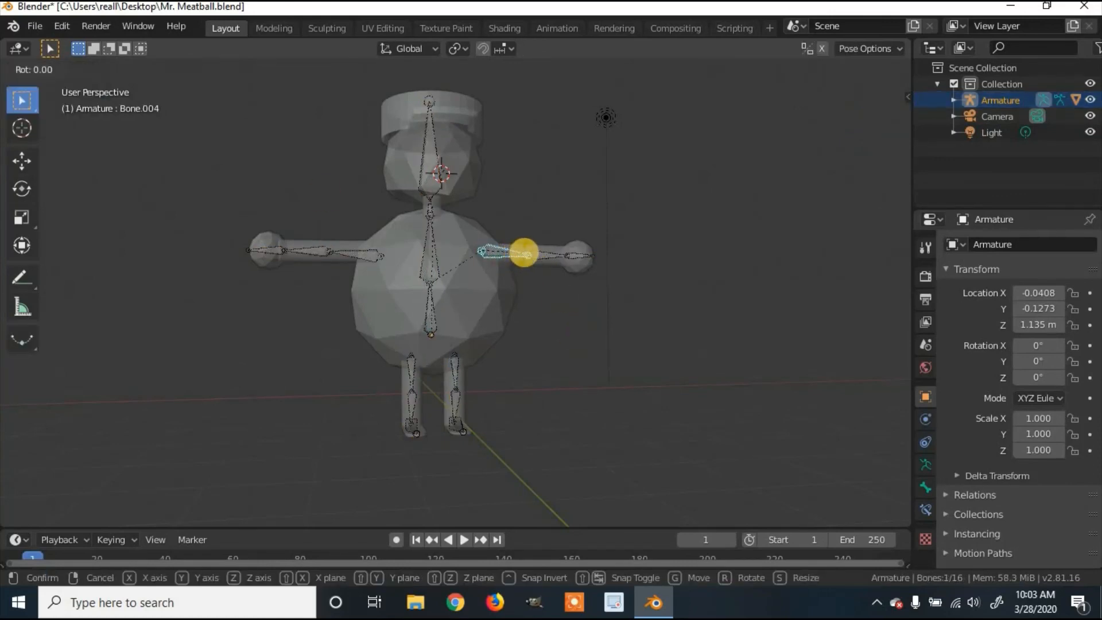
{"action": "key", "text": "y"}
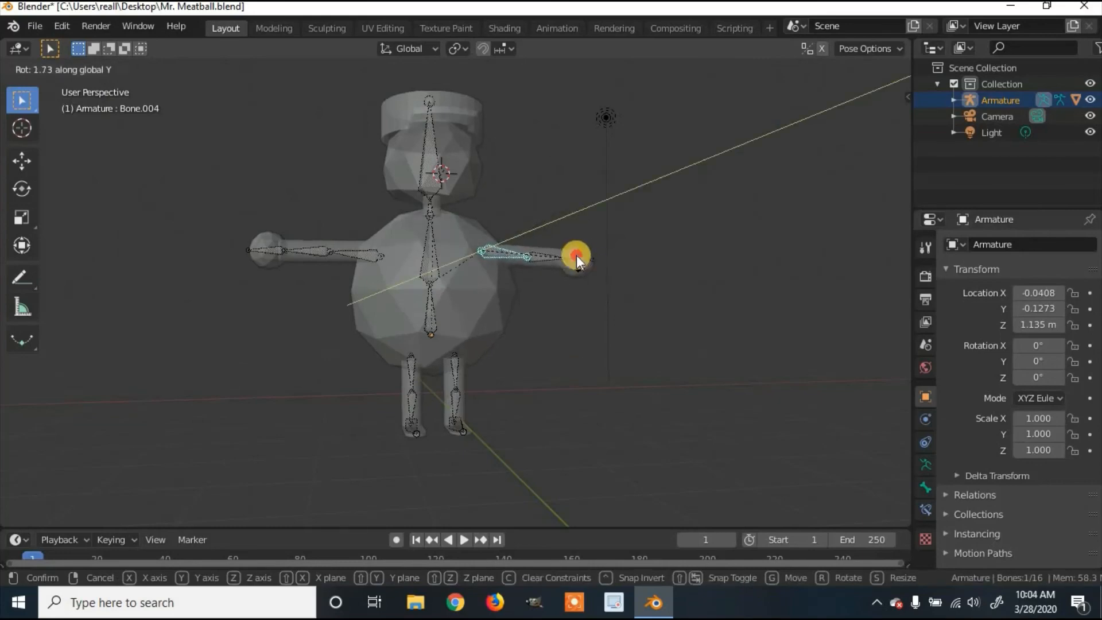
{"action": "left_click", "coordinate": [576, 255]}
Step: Move the whole rig by its lower spine root bone, then rotate the left upper-arm bone around Y
{"action": "left_click", "coordinate": [428, 318]}
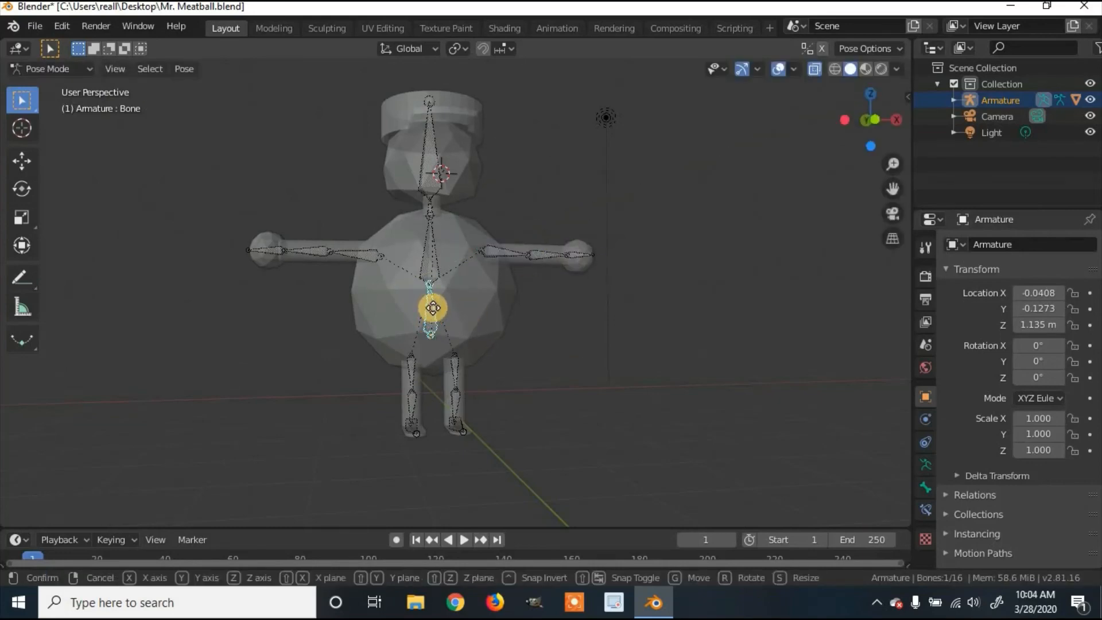
{"action": "key", "text": "g"}
{"action": "left_click", "coordinate": [340, 232]}
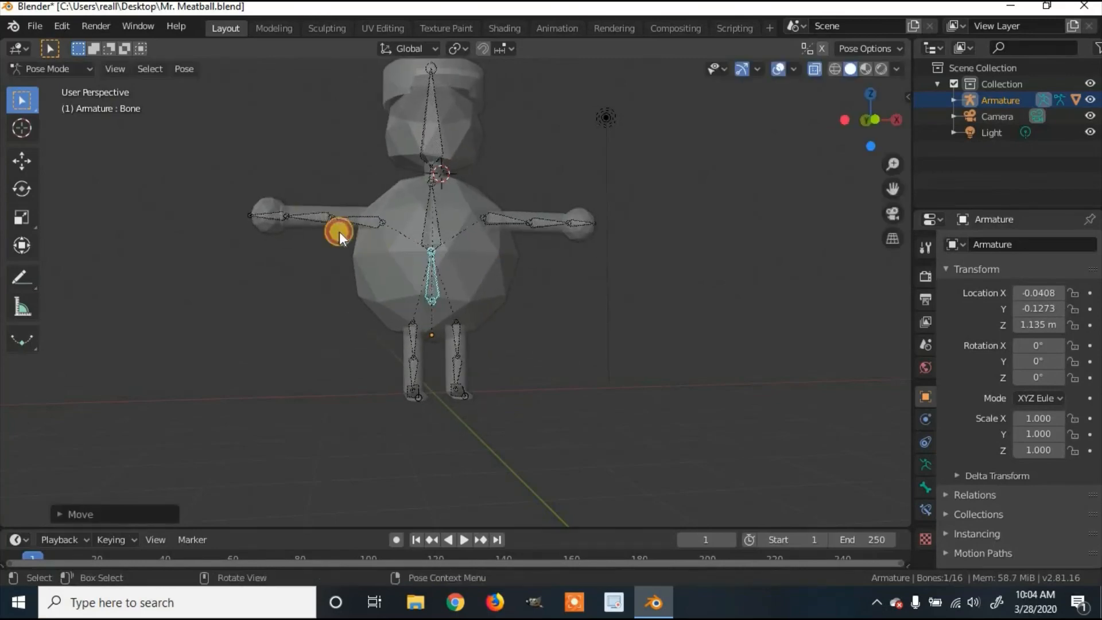
{"action": "left_click", "coordinate": [370, 221]}
{"action": "key", "text": "r"}
{"action": "key", "text": "y"}
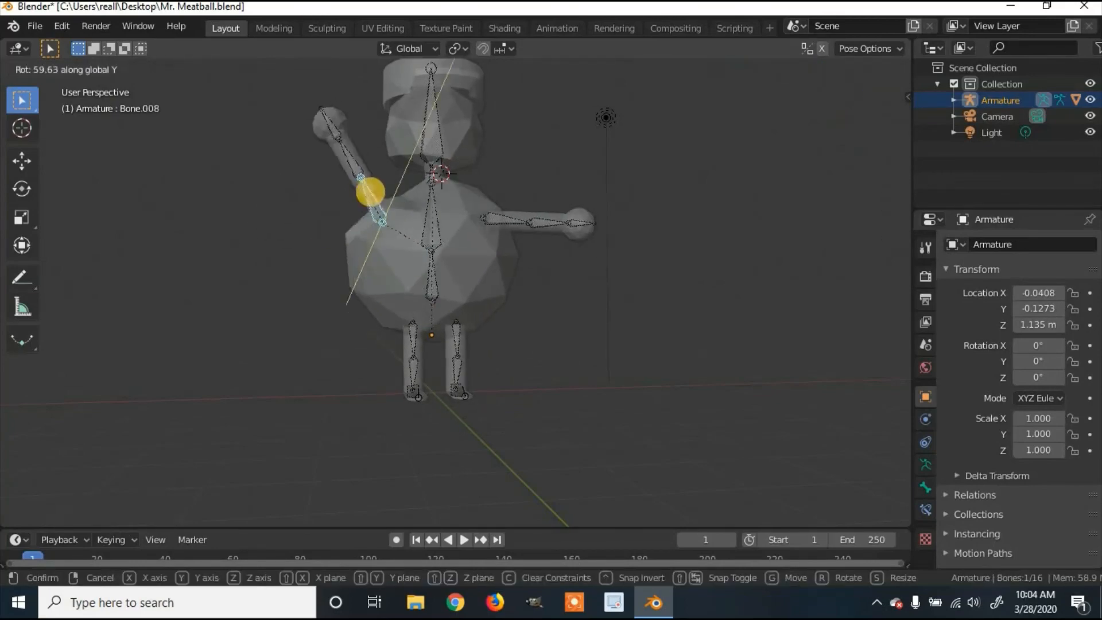
{"action": "left_click", "coordinate": [423, 198]}
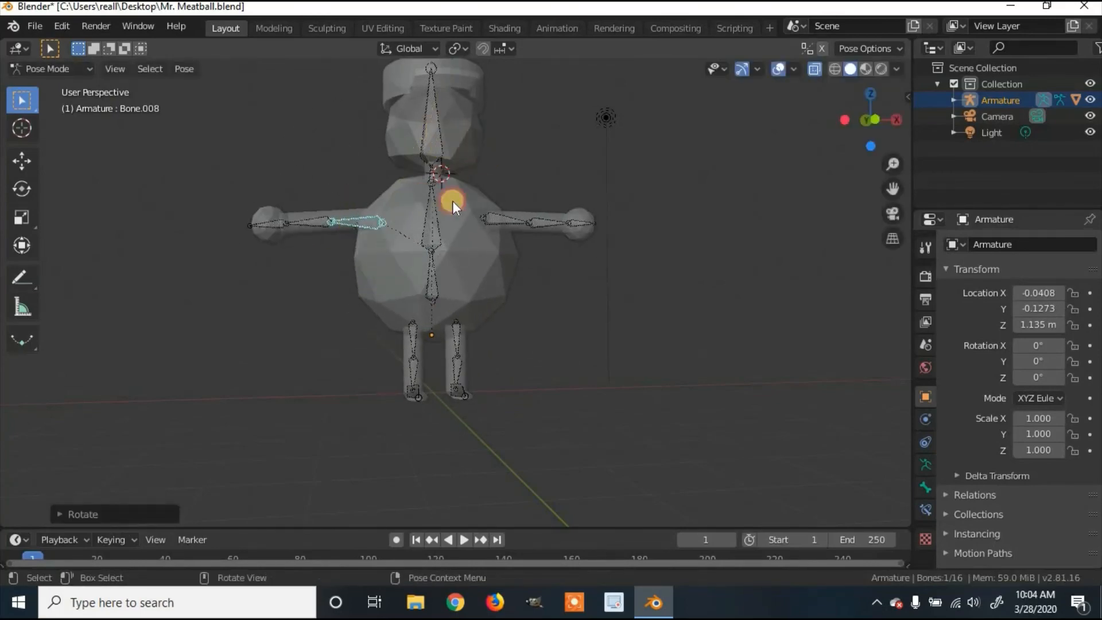
Step: Rotate the head bone around the global Y axis
{"action": "middle_click_drag", "start_coordinate": [450, 201], "coordinate": [436, 140]}
{"action": "left_click", "coordinate": [430, 131]}
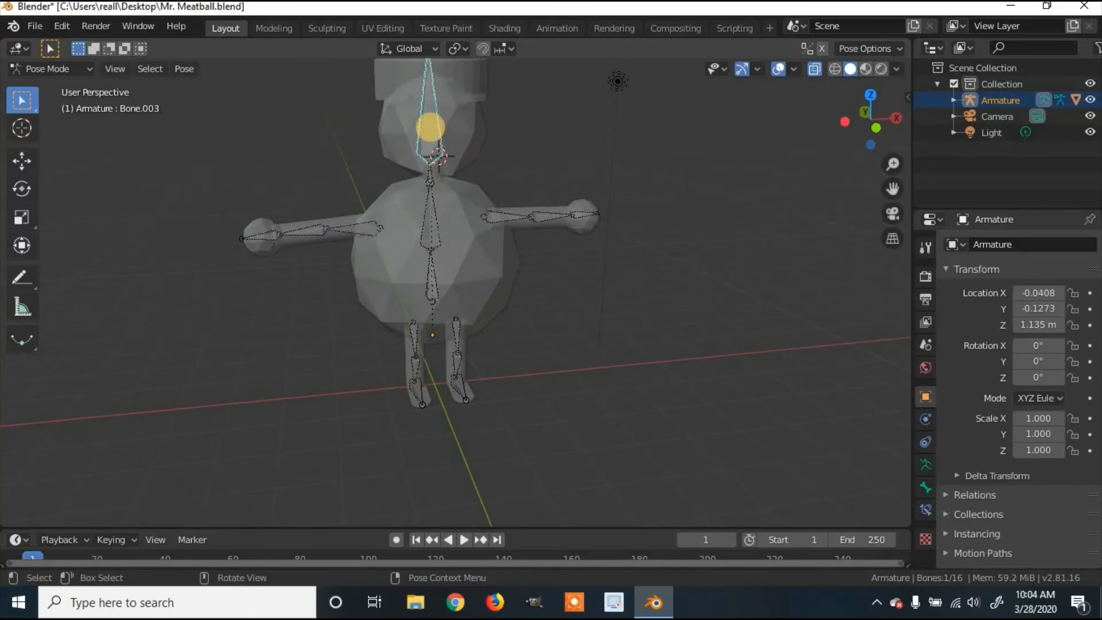
{"action": "key", "text": "r"}
{"action": "key", "text": "y"}
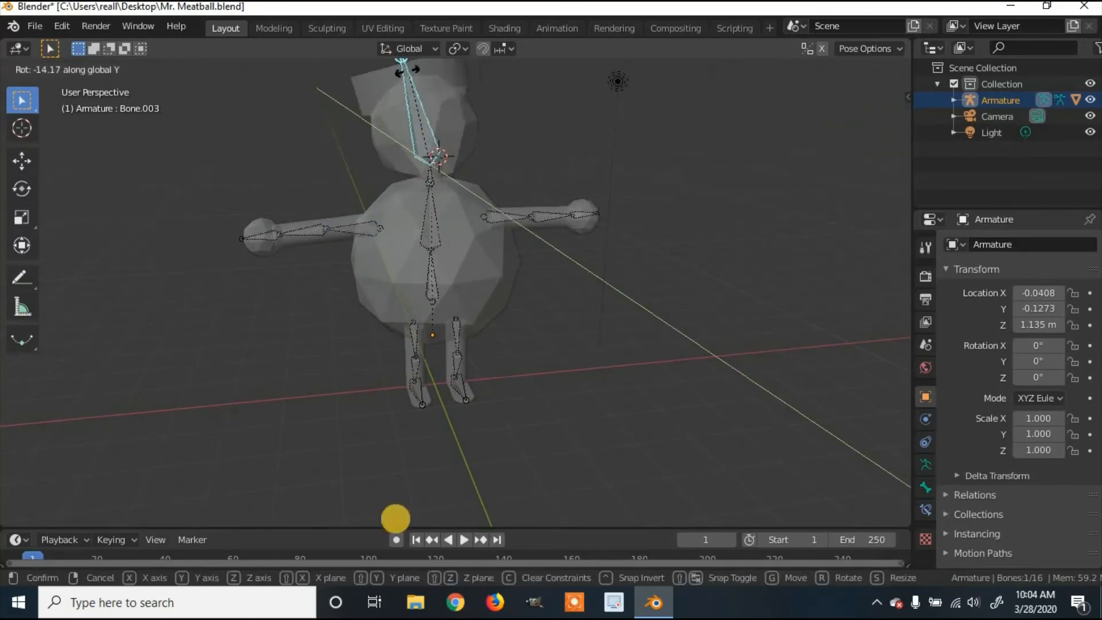
{"action": "left_click", "coordinate": [429, 375]}
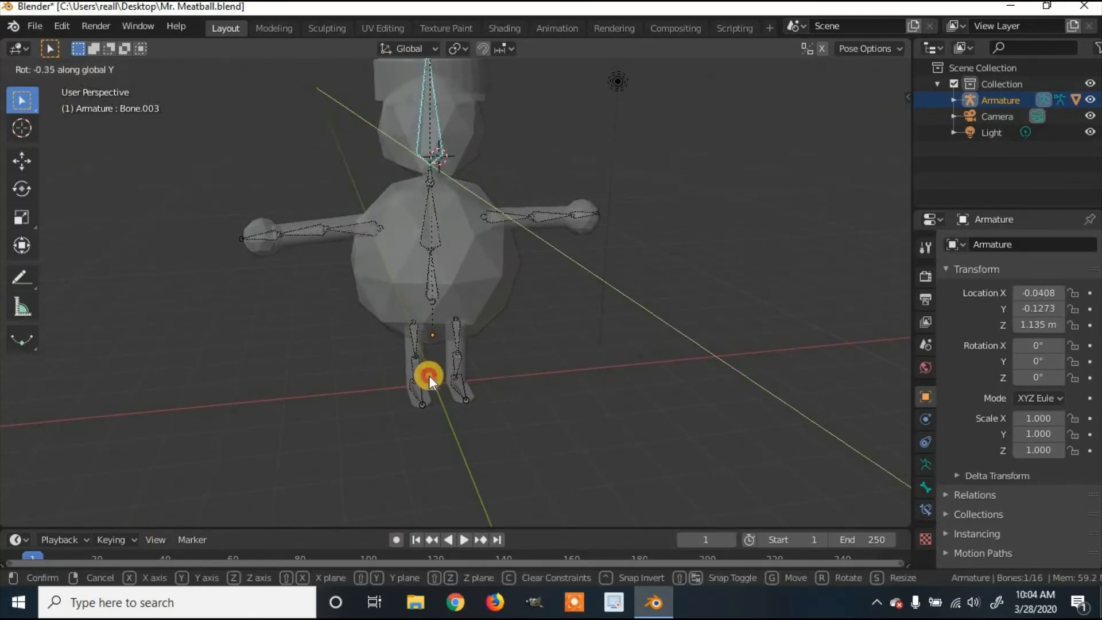
Step: From a near-front view, rotate the left upper-arm bone around Y to lower the arm
{"action": "middle_click_drag", "start_coordinate": [454, 302], "coordinate": [378, 249]}
{"action": "scroll", "coordinate": [454, 264], "scroll_direction": "down", "scroll_amount": 3}
{"action": "left_click", "coordinate": [381, 247]}
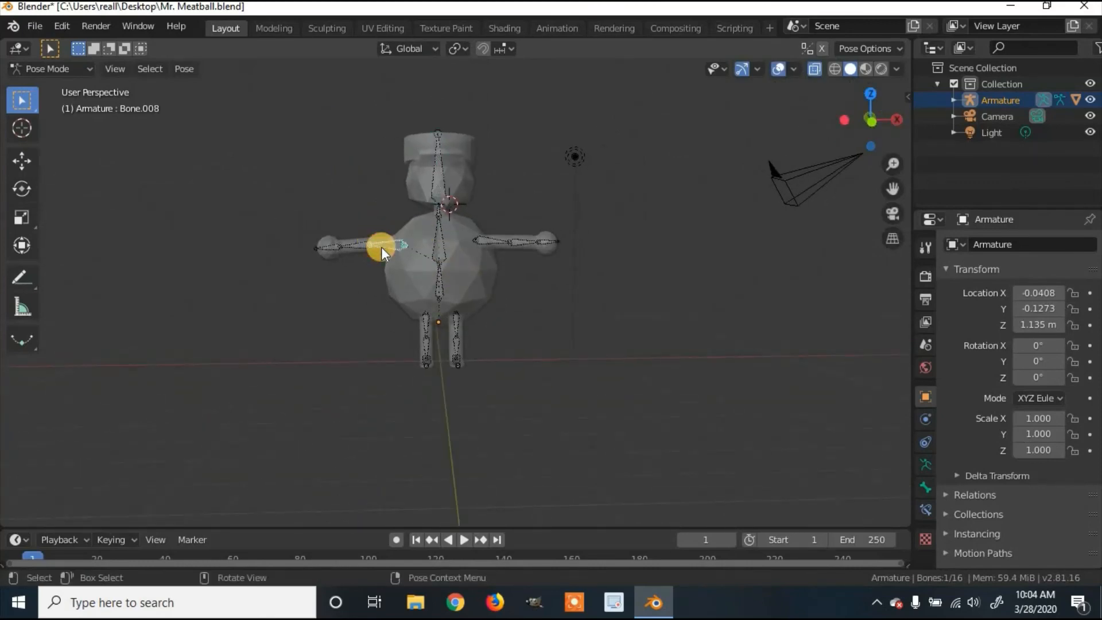
{"action": "key", "text": "r"}
{"action": "key", "text": "y"}
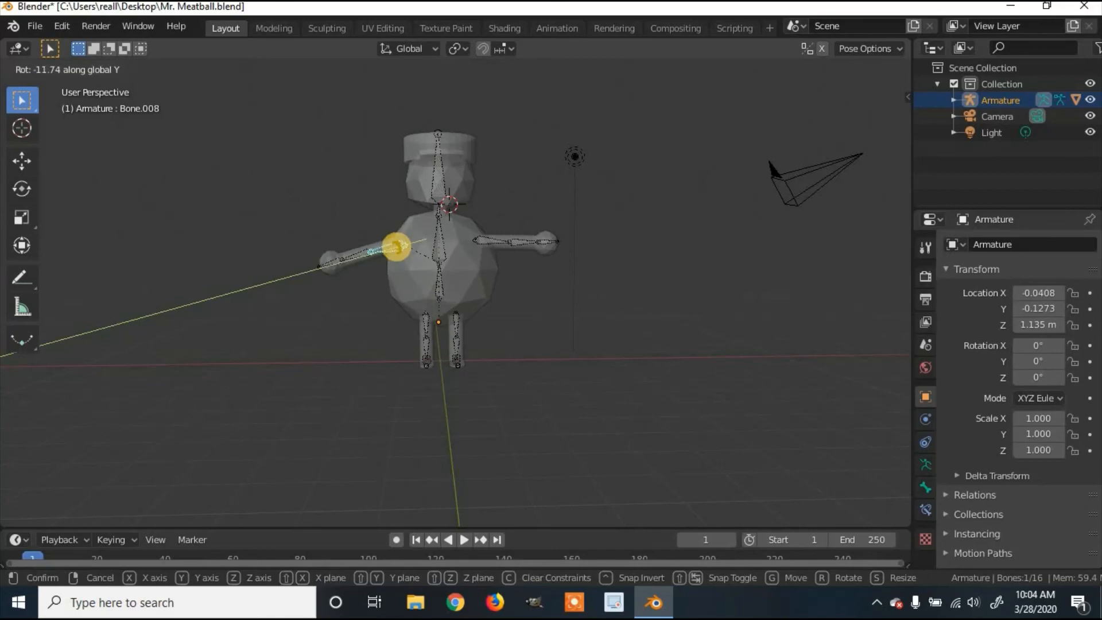
{"action": "left_click", "coordinate": [399, 248]}
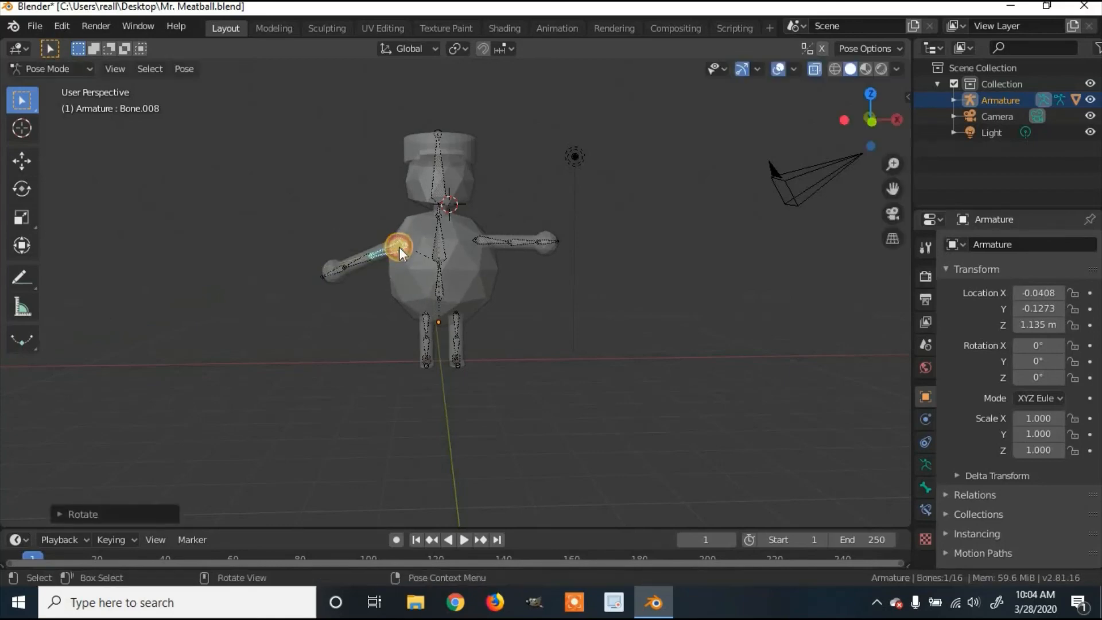